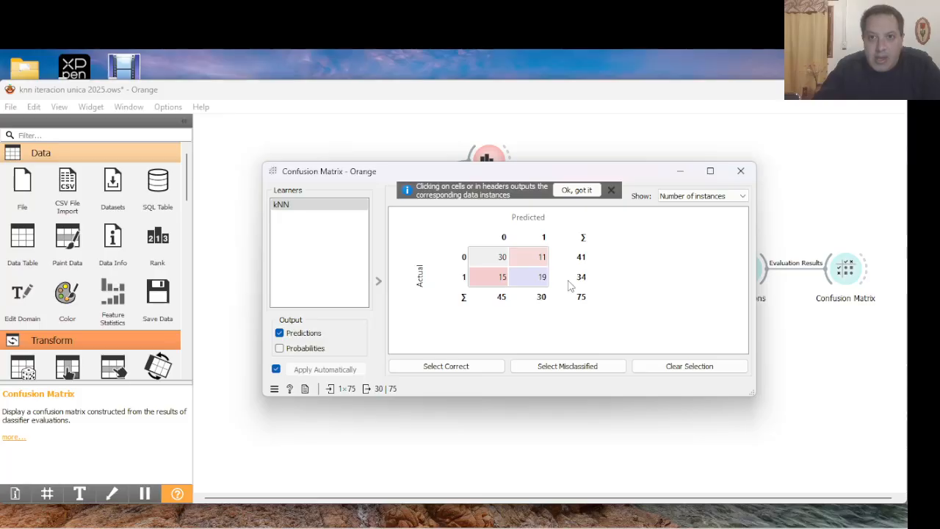
# Display the kNN confusion matrix as Proportion of actual
pyautogui.click(688, 197)
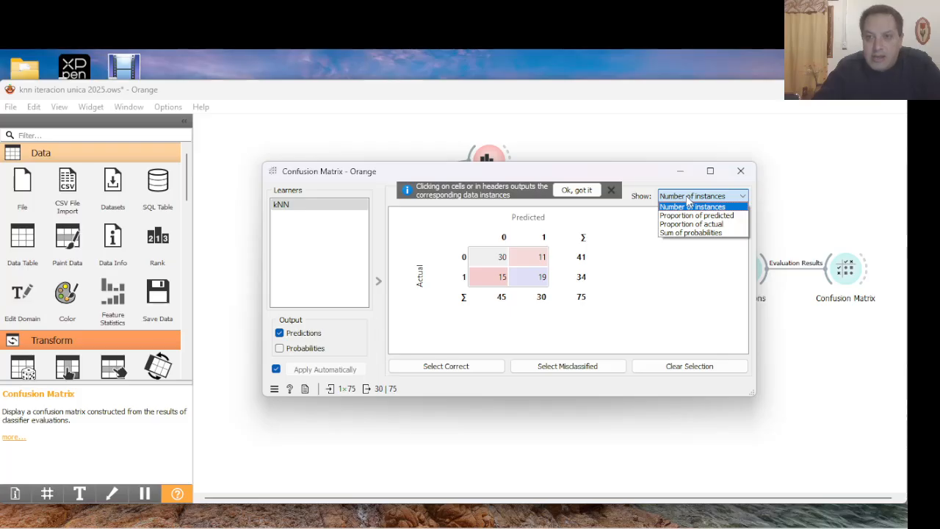
pyautogui.click(712, 226)
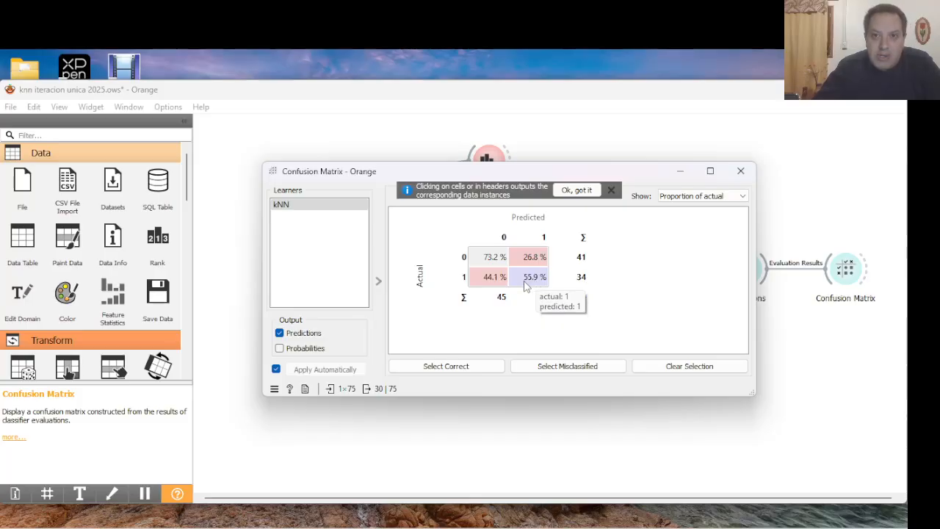
pyautogui.click(702, 198)
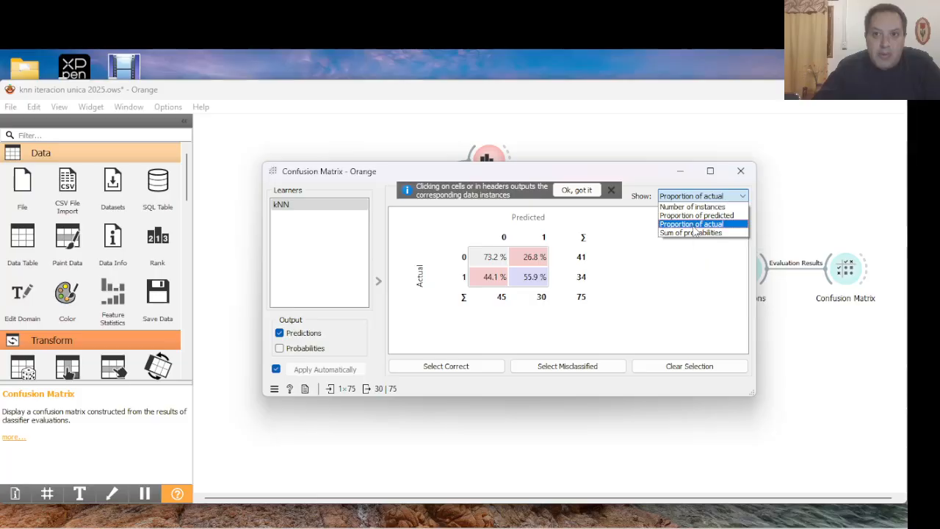
pyautogui.click(694, 227)
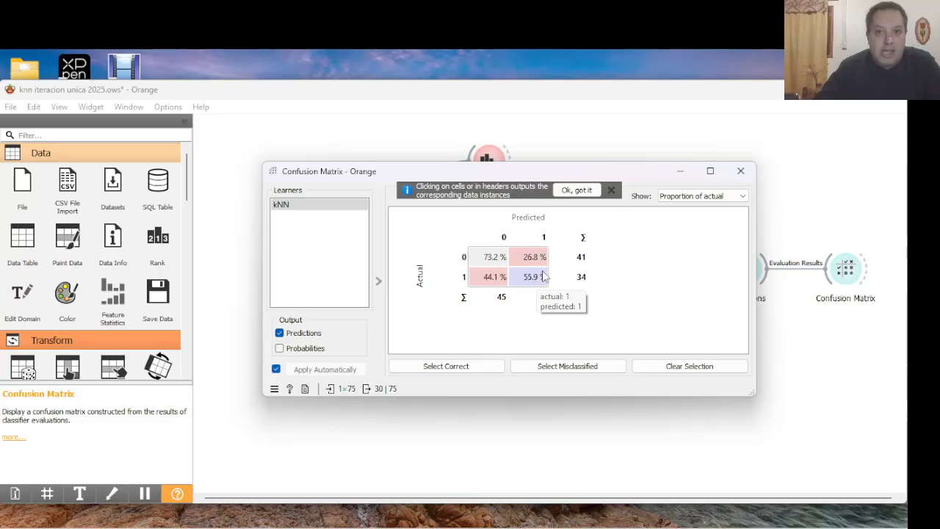
# Compare the kNN confusion matrix as Proportion of predicted and Proportion of actual, ending on Proportion of predicted
pyautogui.click(676, 197)
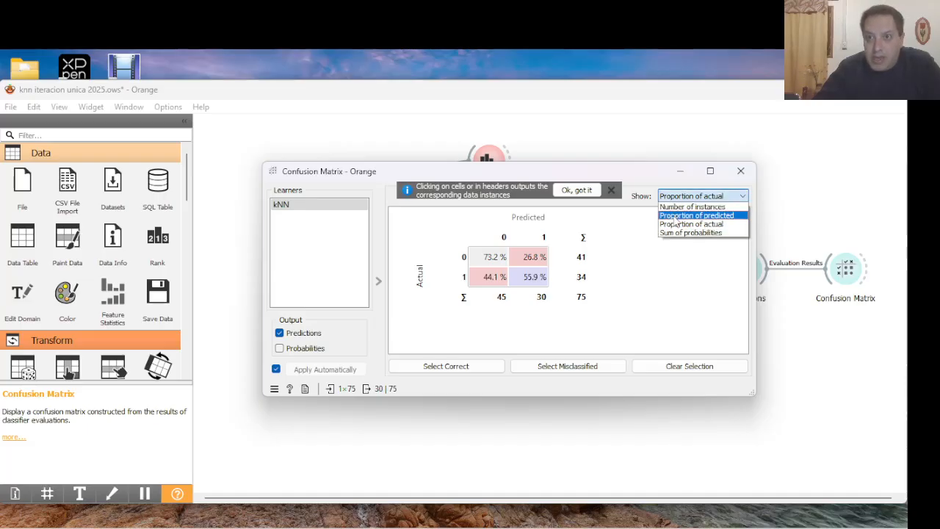
pyautogui.click(675, 216)
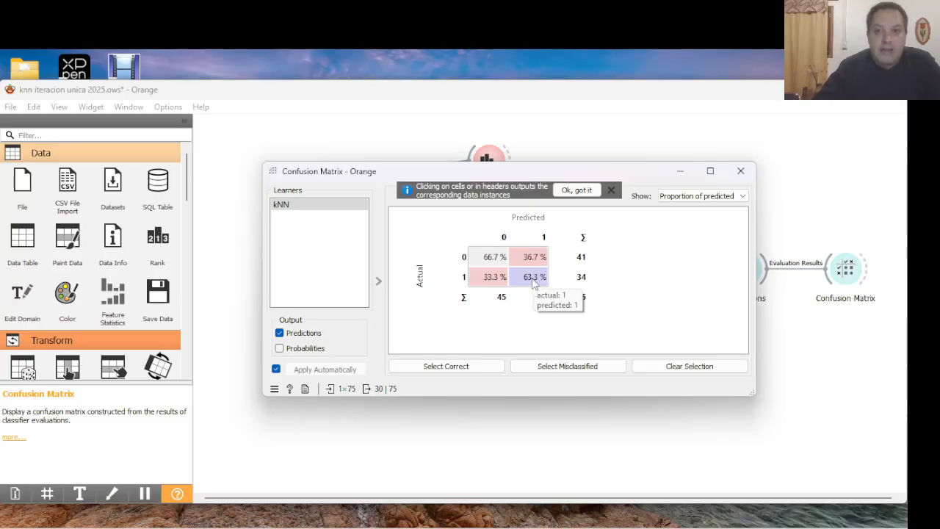
pyautogui.click(698, 199)
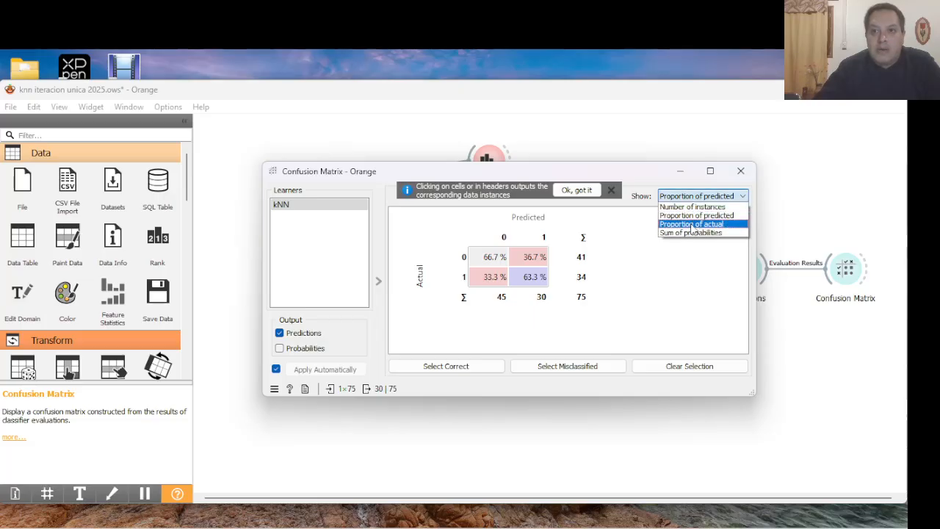
pyautogui.click(691, 225)
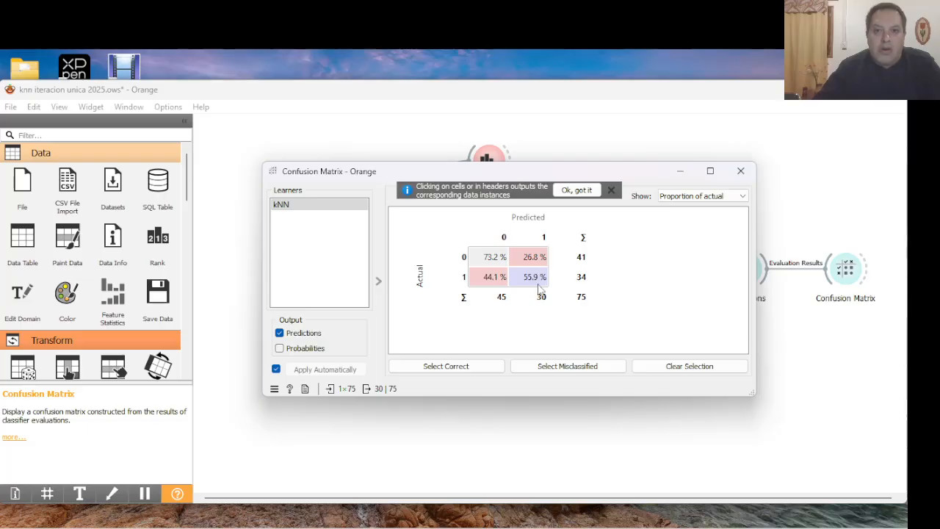
pyautogui.click(668, 199)
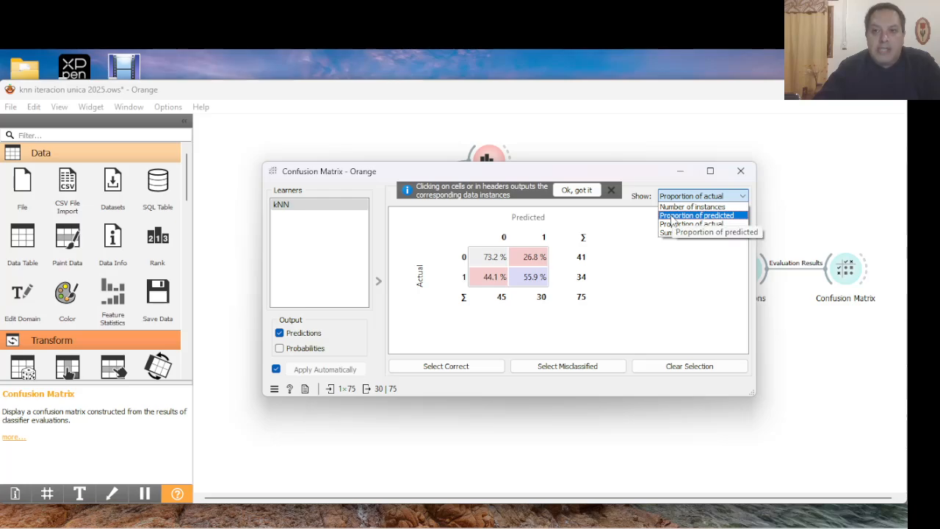
pyautogui.click(672, 216)
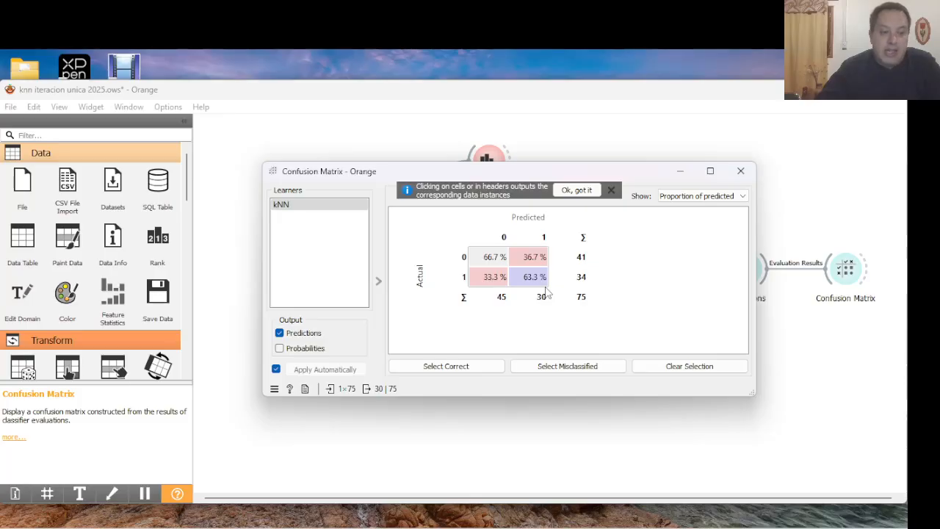
# View the confusion matrix as Sum of probabilities, and return it to Number of instances
pyautogui.click(707, 197)
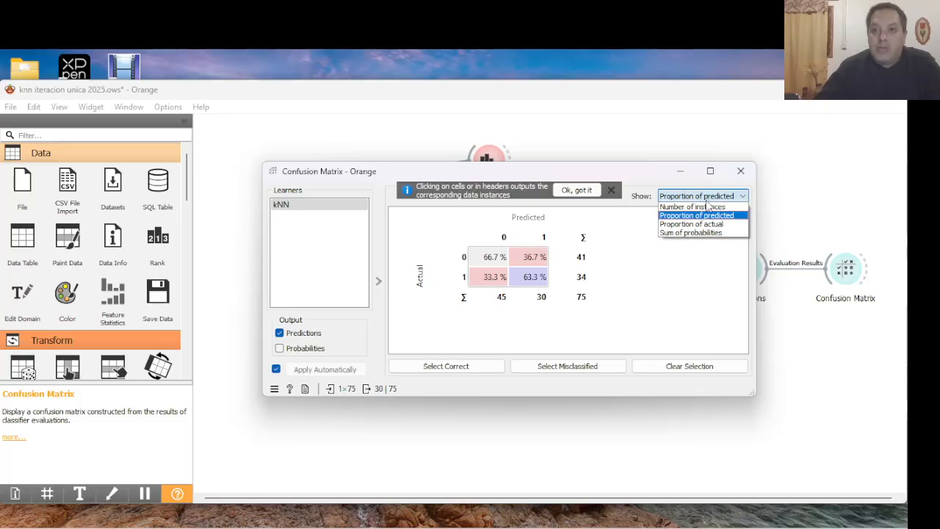
pyautogui.click(694, 232)
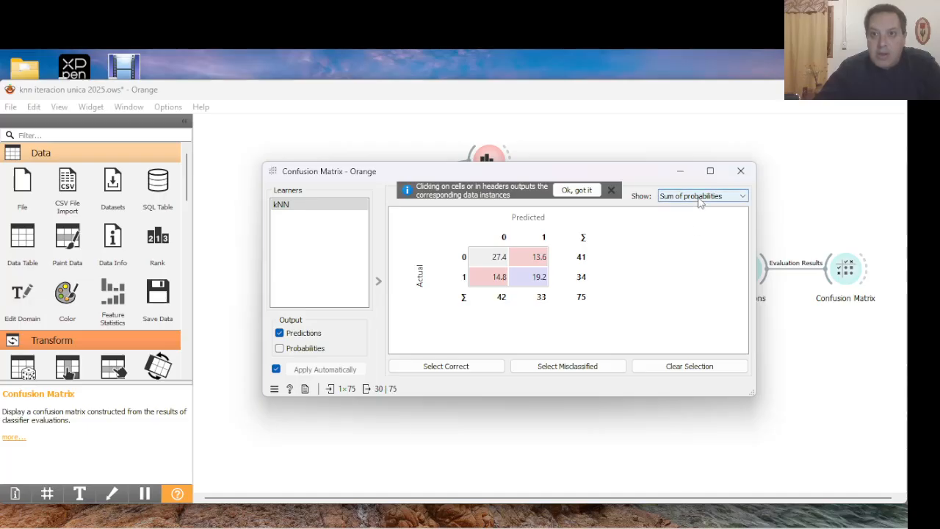
pyautogui.click(699, 195)
pyautogui.click(699, 205)
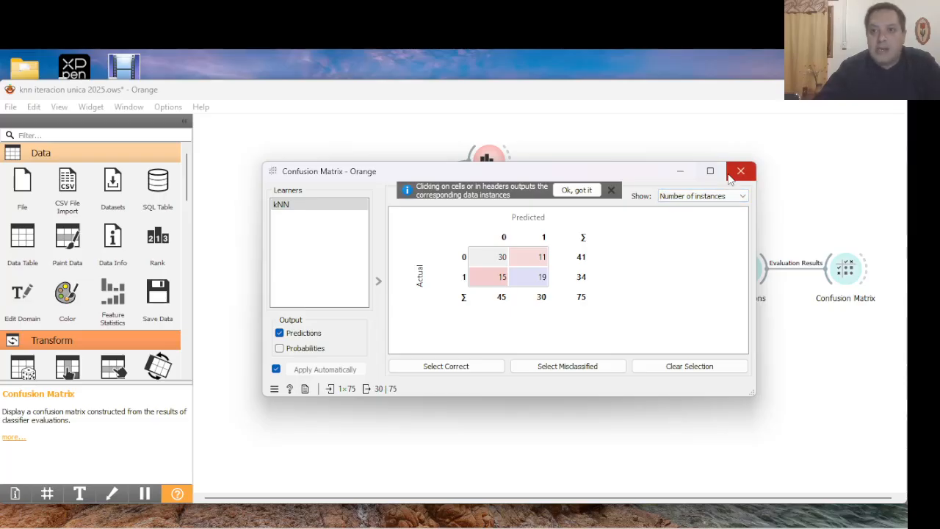
# Set the confusion matrix to show Proportion of actual and close it
pyautogui.click(743, 198)
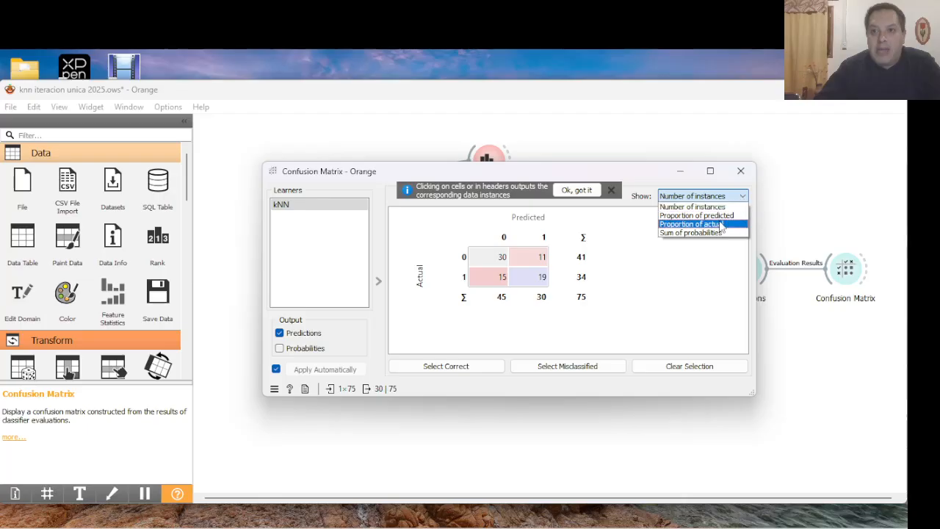
pyautogui.click(719, 224)
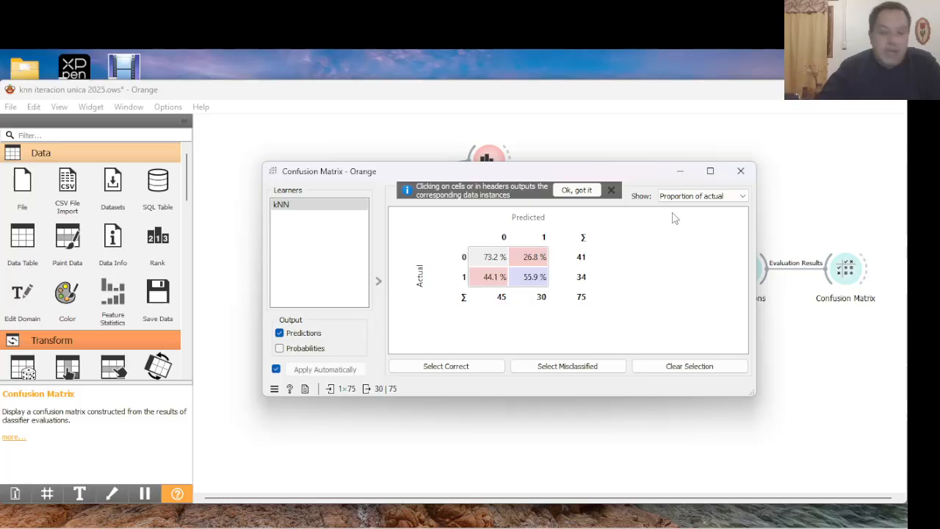
pyautogui.click(741, 171)
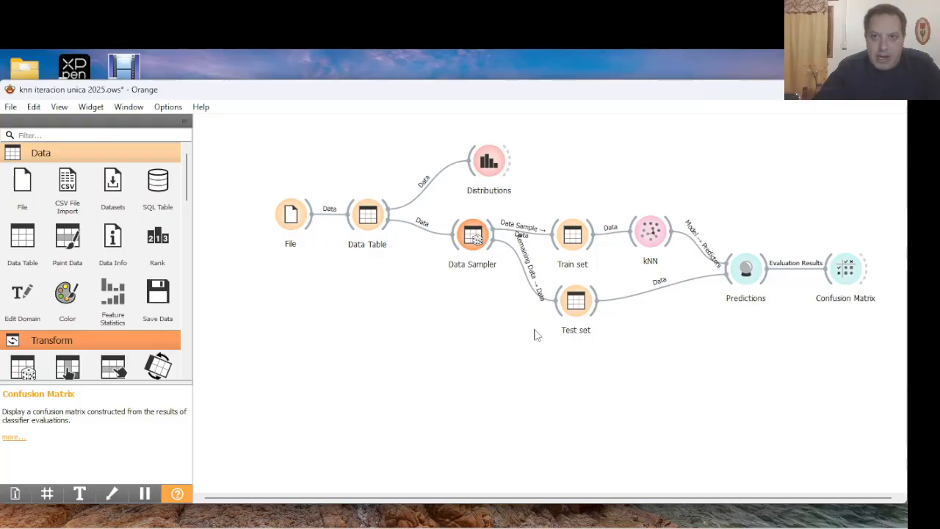
# Set the kNN model's number of neighbors to 3 and close its settings
pyautogui.moveTo(656, 245)
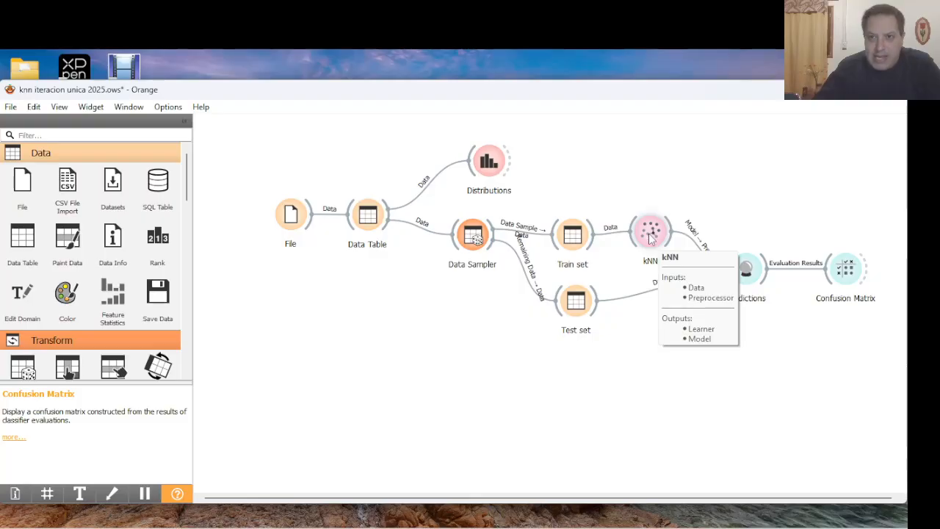
pyautogui.doubleClick(649, 233)
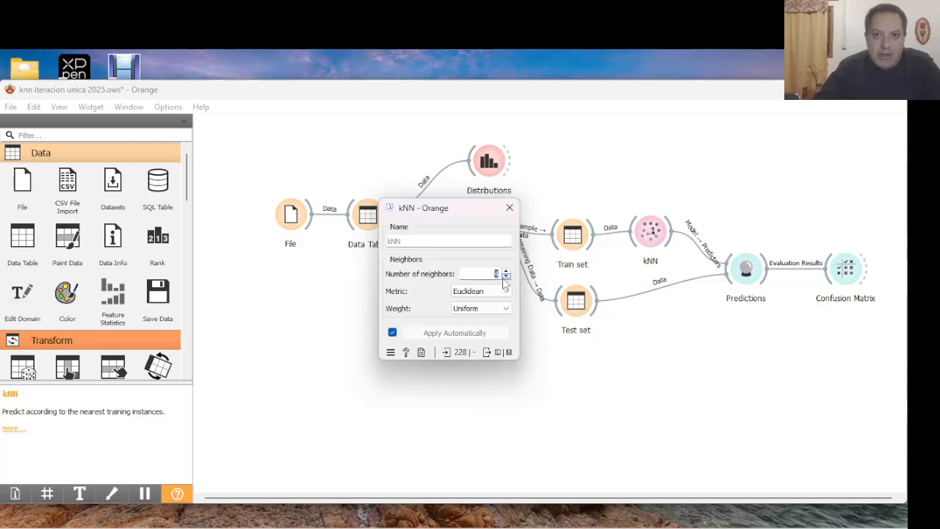
pyautogui.click(504, 280)
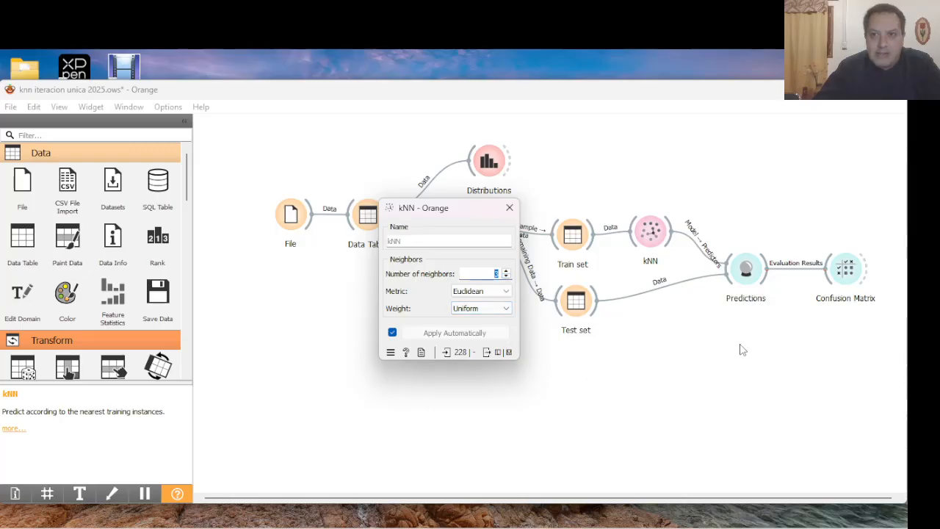
pyautogui.click(789, 340)
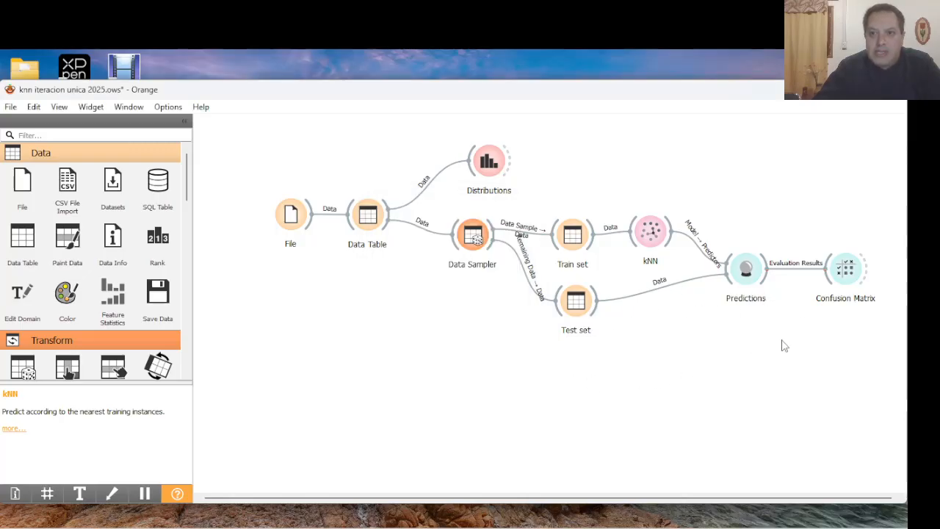
# Examine the confusion matrix for the 3-neighbor model as Number of instances and as Proportion of actual, and close it
pyautogui.doubleClick(847, 269)
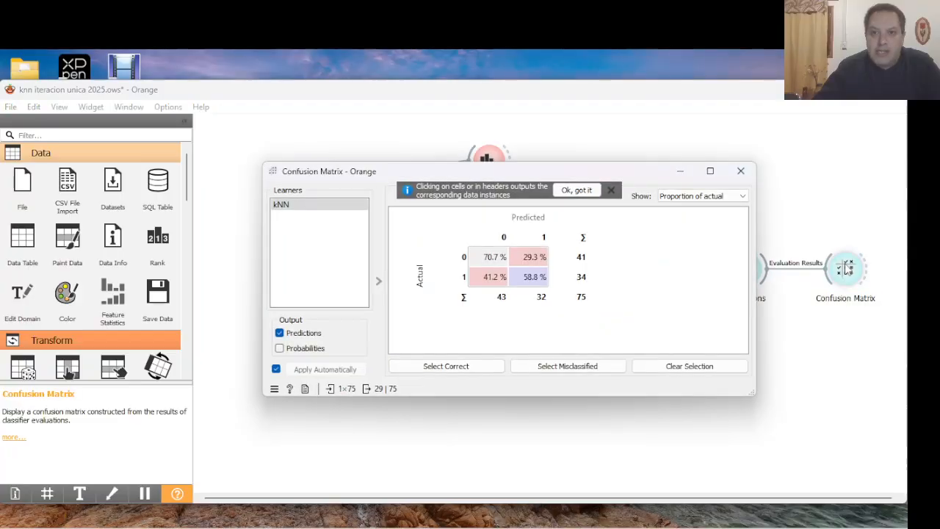
pyautogui.click(698, 197)
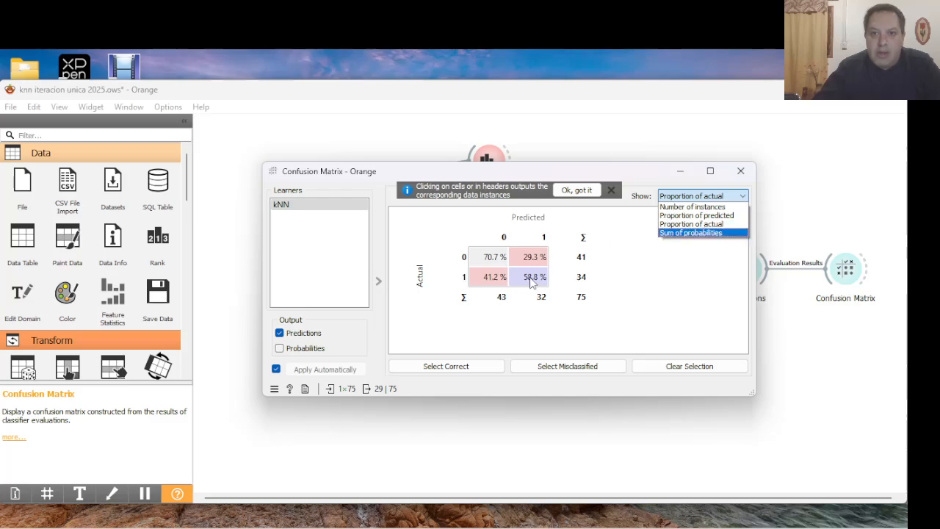
pyautogui.click(668, 208)
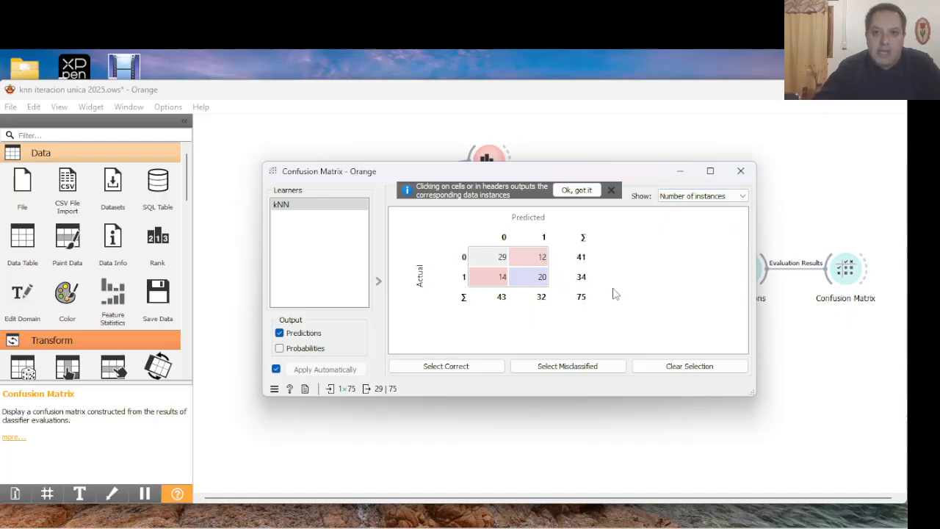
pyautogui.click(670, 199)
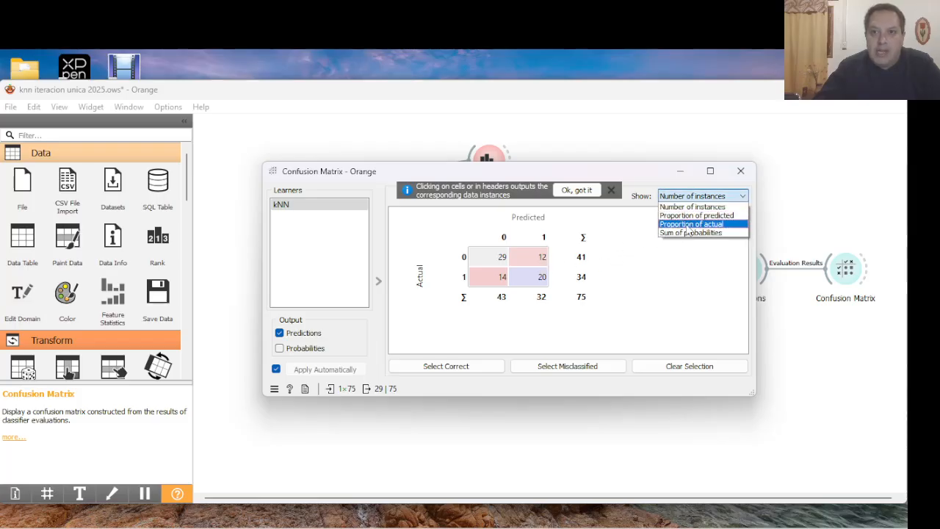
pyautogui.click(690, 224)
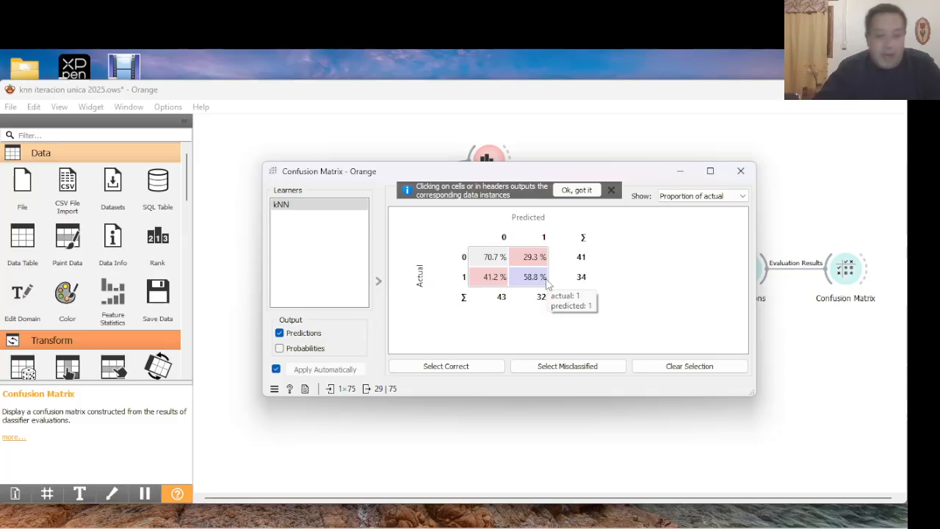
pyautogui.click(741, 172)
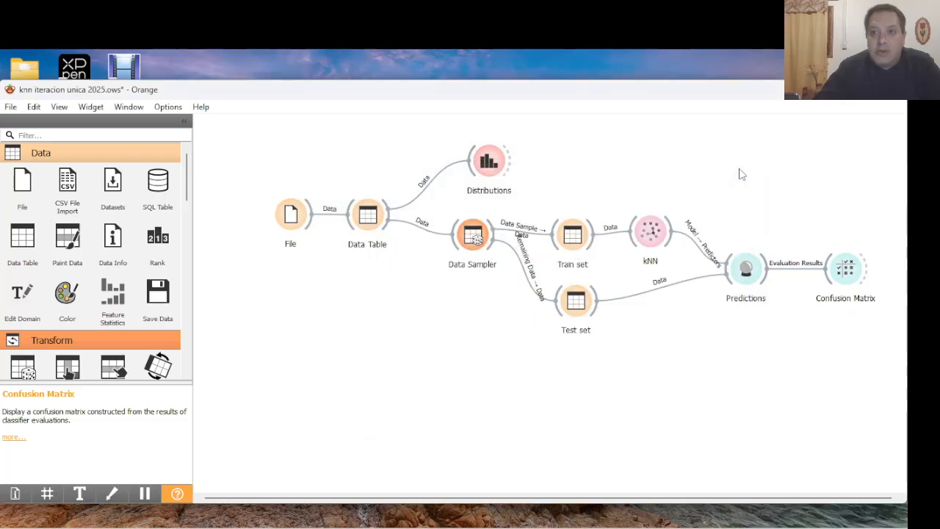
# Set the kNN model's number of neighbors to 1 and check the resulting confusion matrix
pyautogui.doubleClick(648, 238)
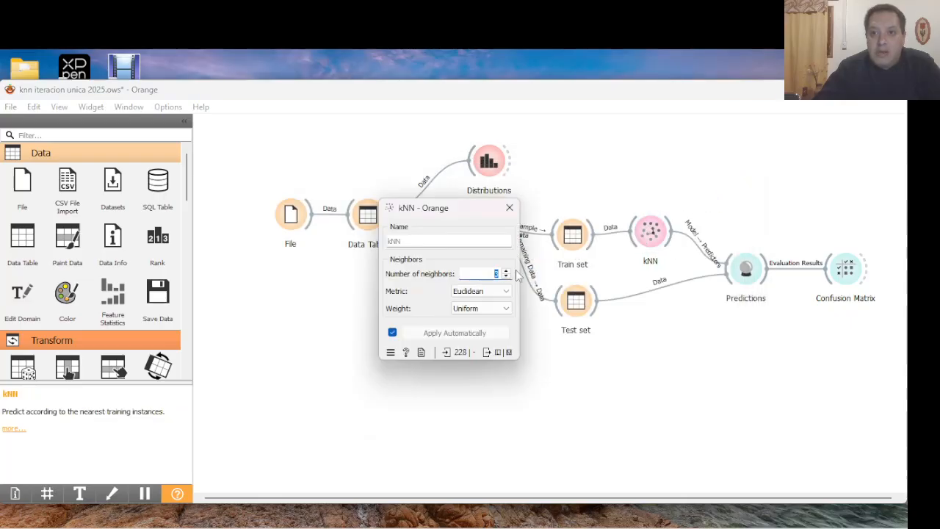
pyautogui.click(506, 276)
pyautogui.click(506, 276)
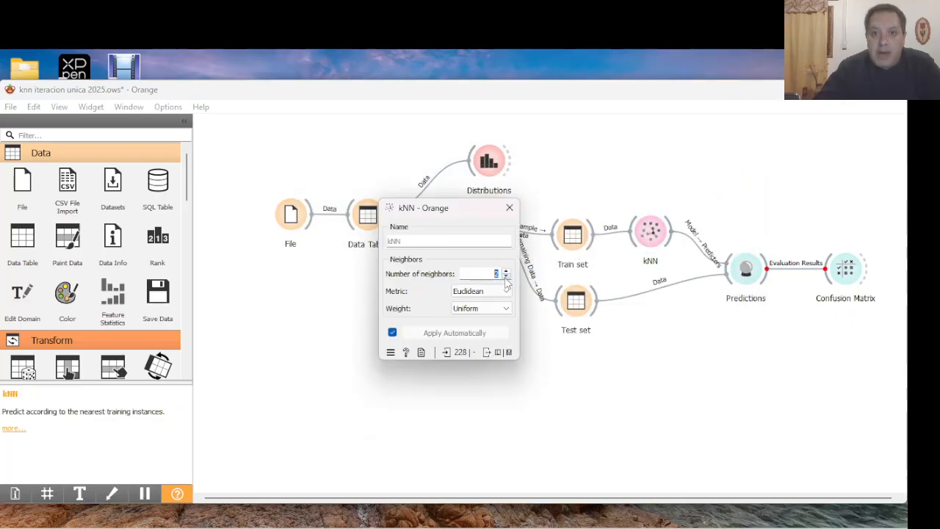
pyautogui.doubleClick(852, 272)
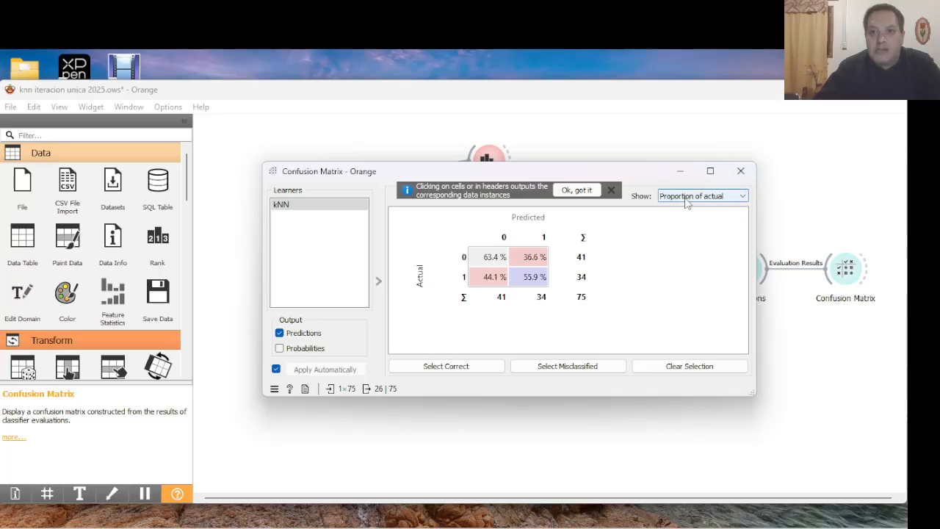
pyautogui.click(816, 235)
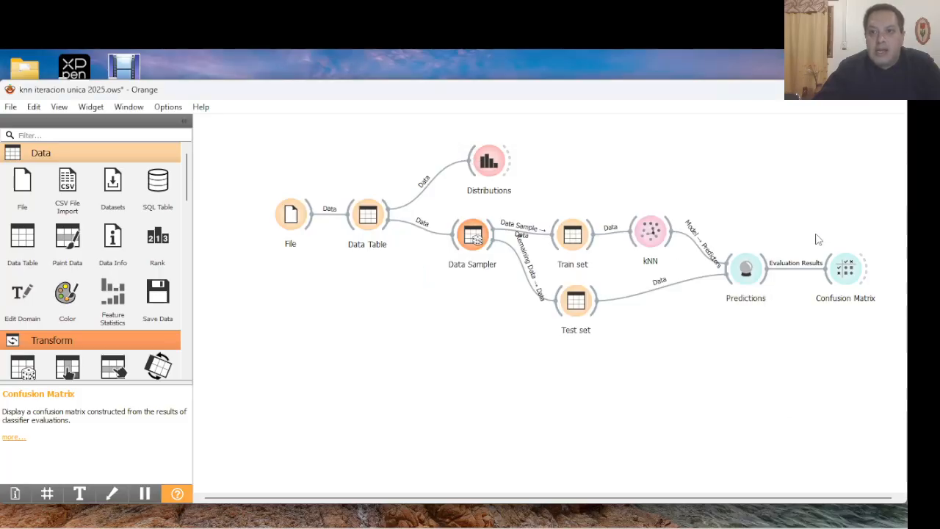
# Set the kNN model's number of neighbors back to 3 and close its settings
pyautogui.doubleClick(650, 232)
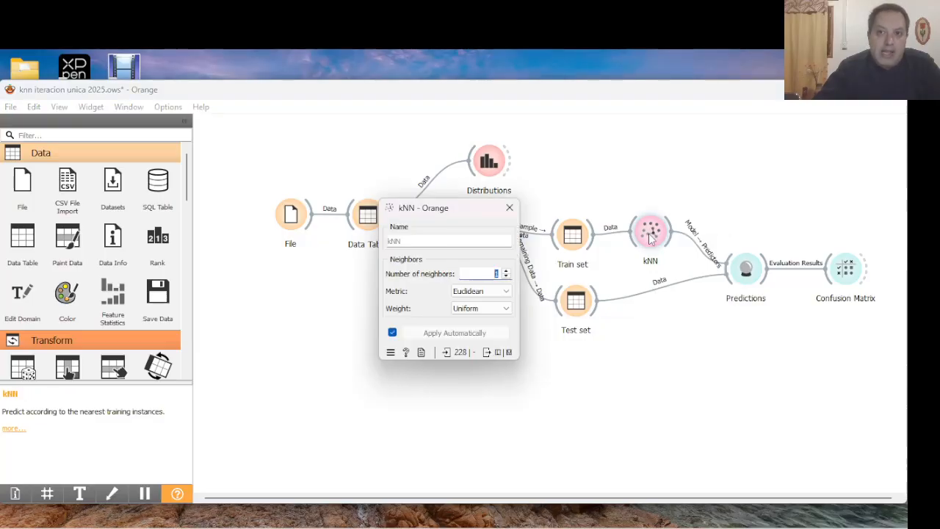
pyautogui.click(505, 270)
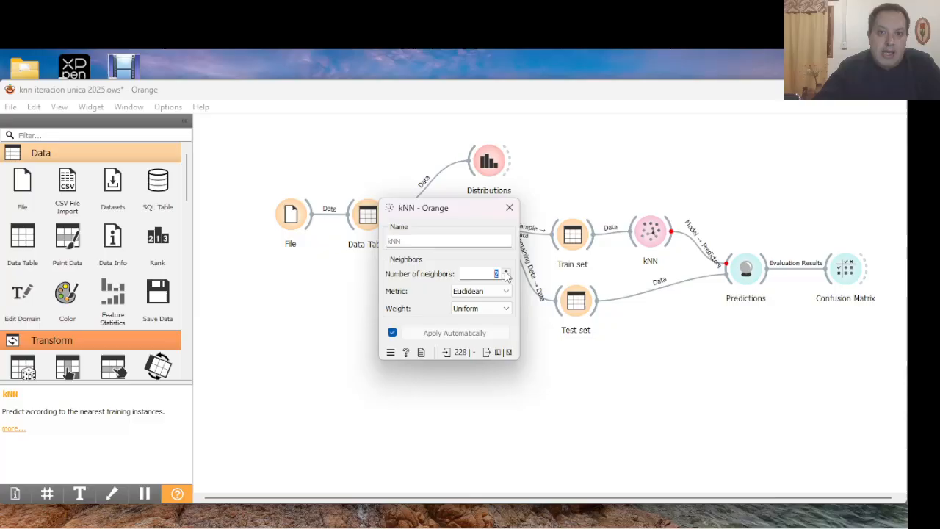
pyautogui.click(506, 270)
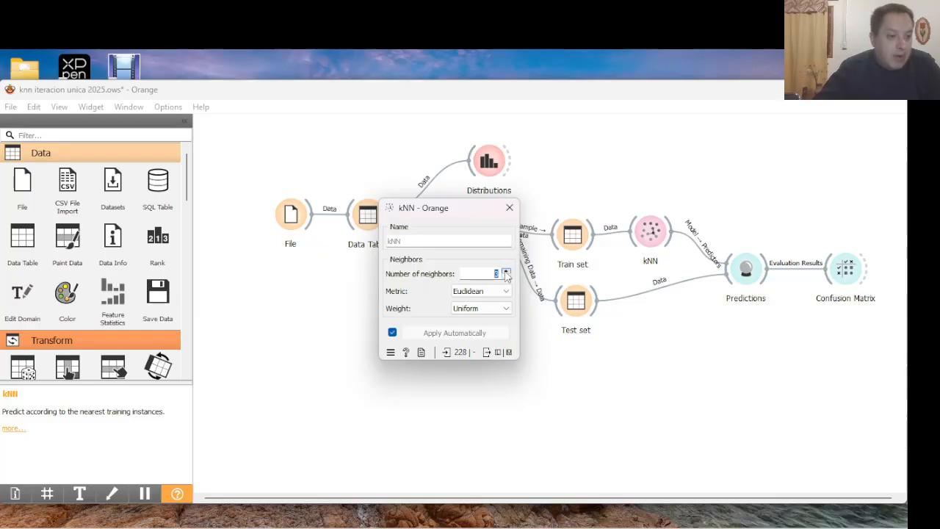
pyautogui.click(319, 395)
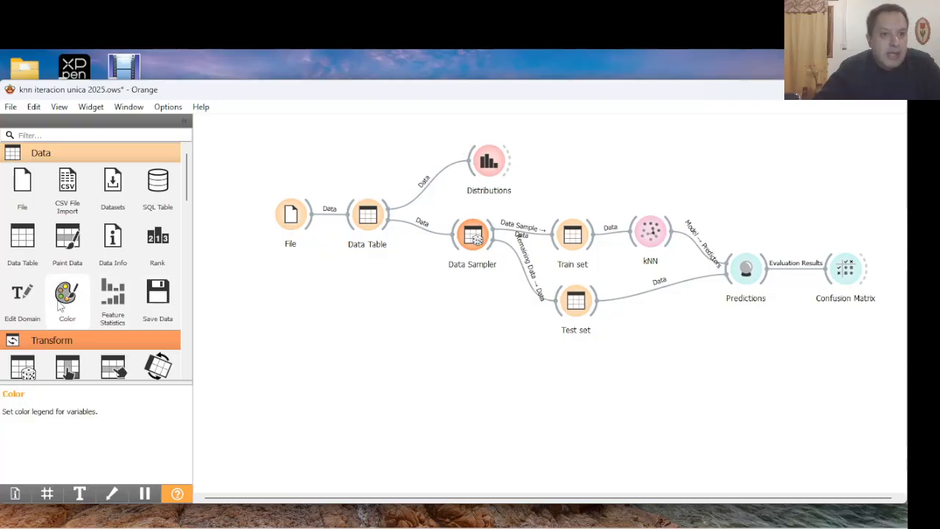
pyautogui.moveTo(552, 528)
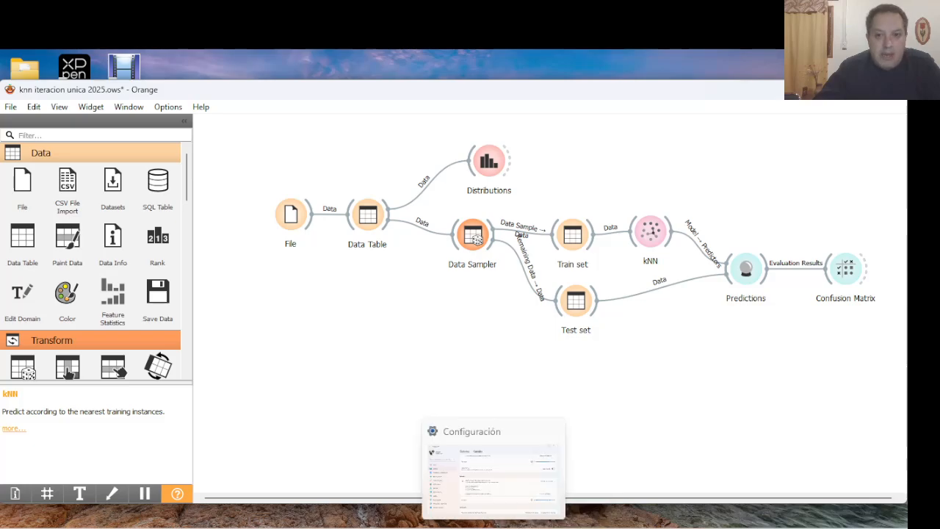
# Switch to the PowerPoint presentation, view slide 19 on evaluation techniques, and start the slide show from slide 20 on K-fold cross validation
pyautogui.moveTo(523, 526)
pyautogui.click(435, 509)
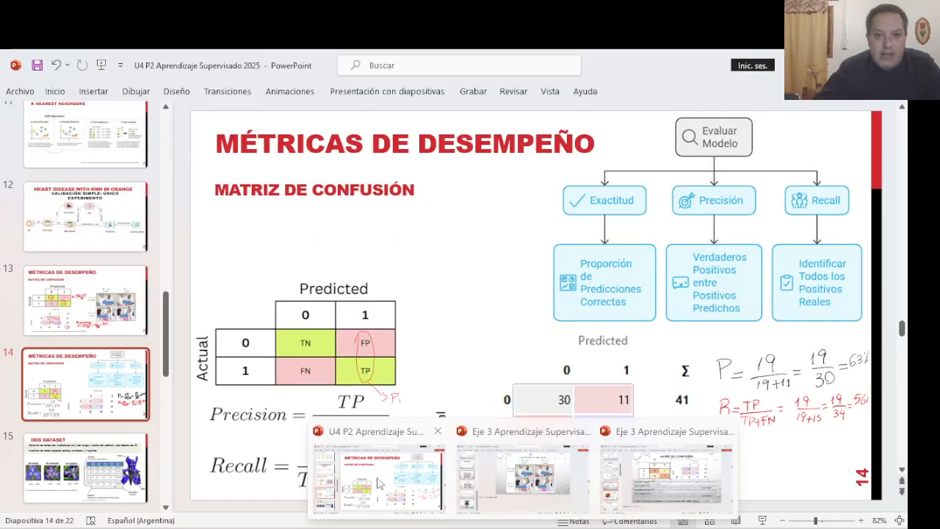
pyautogui.scroll(-6, 105, 399)
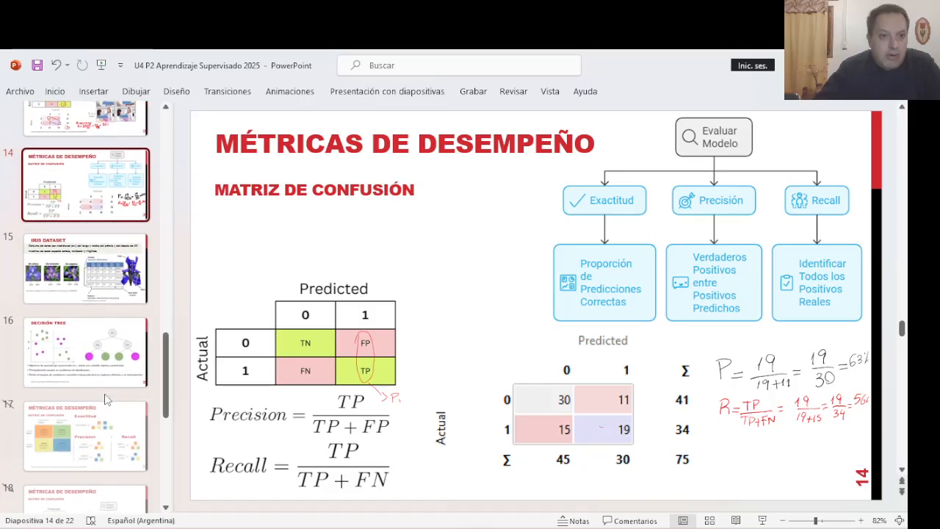
pyautogui.scroll(-3, 105, 398)
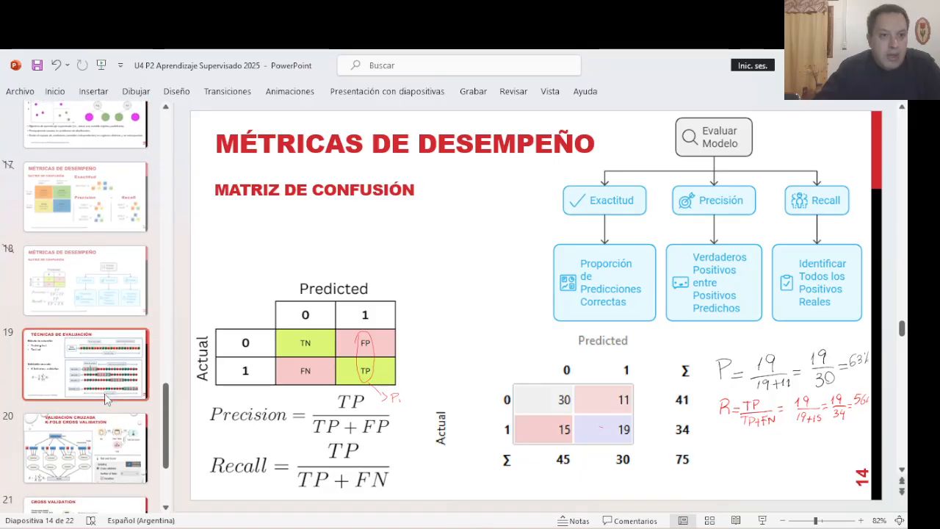
pyautogui.scroll(-1, 105, 399)
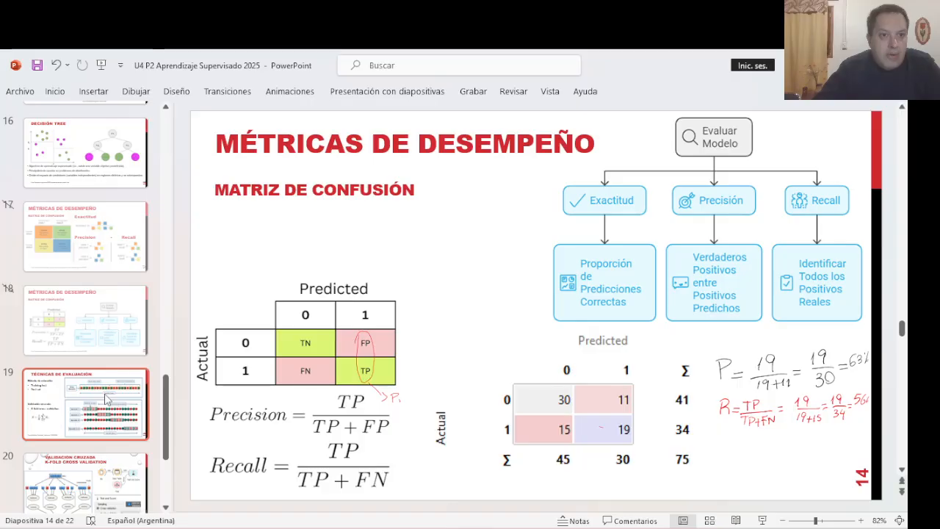
pyautogui.click(105, 399)
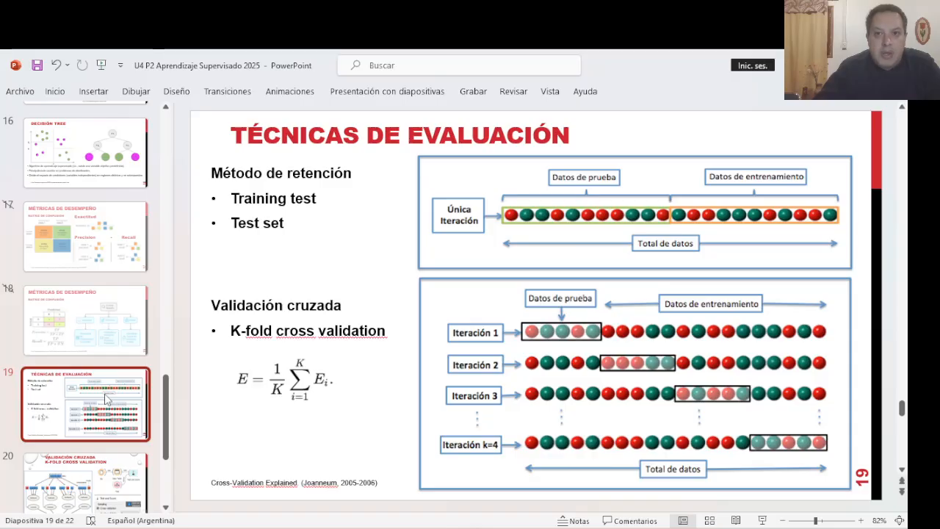
pyautogui.scroll(-2, 81, 449)
pyautogui.click(81, 445)
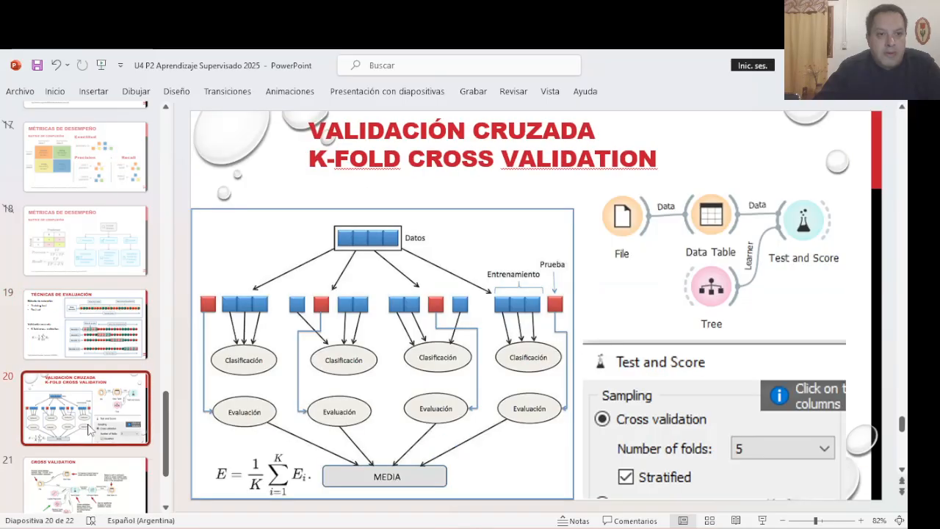
pyautogui.click(763, 520)
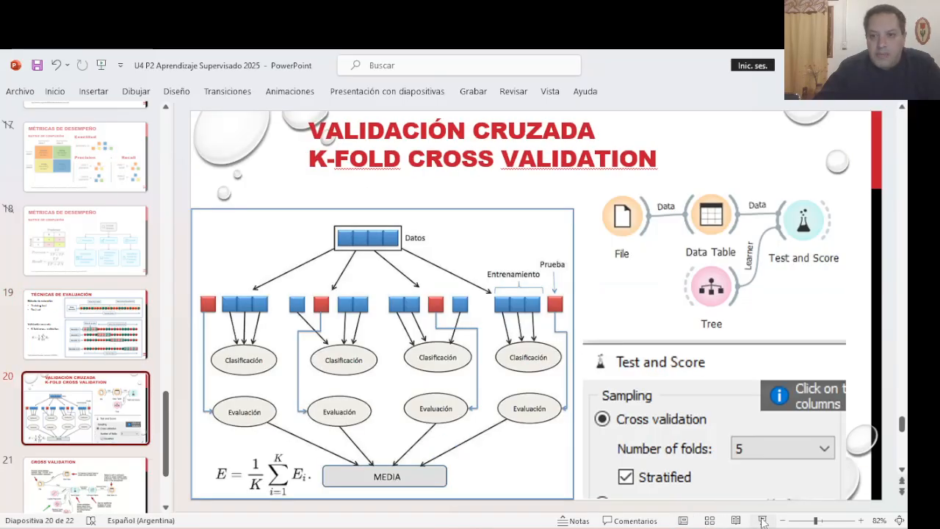
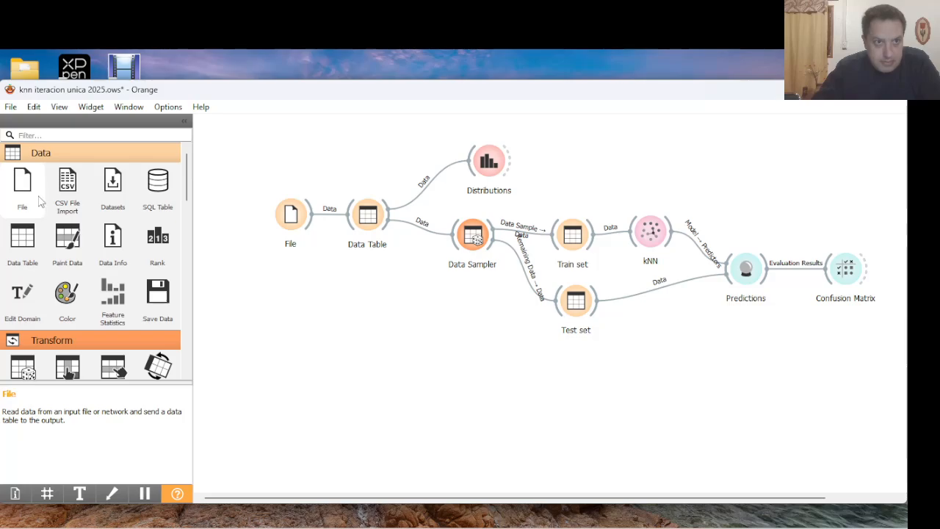
# Add a second File widget and a second Data Table below the existing workflow and link File to Data Table
pyautogui.moveTo(28, 189); pyautogui.dragTo(274, 350)
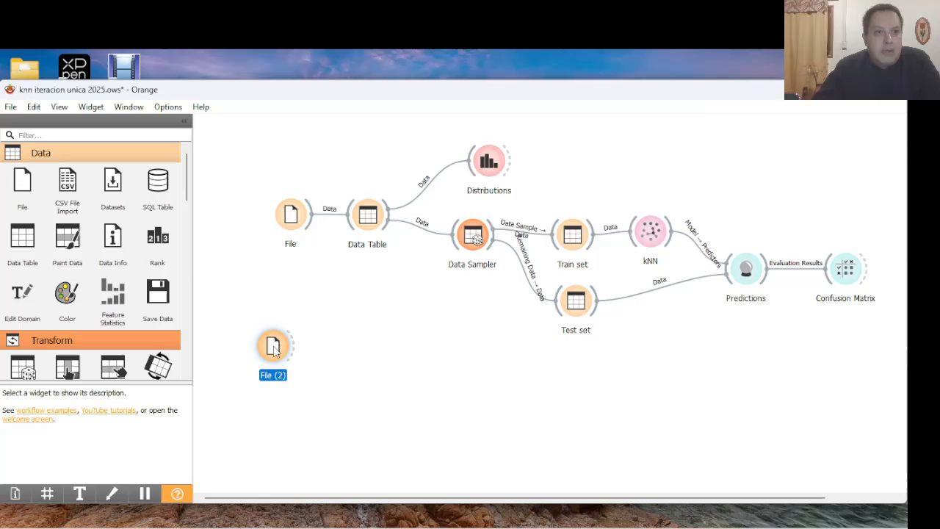
pyautogui.moveTo(16, 244); pyautogui.dragTo(369, 348)
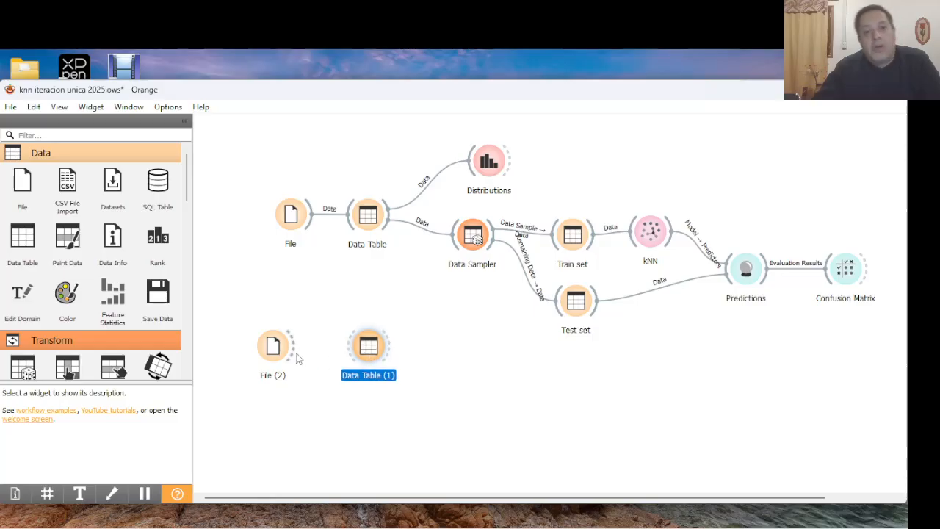
pyautogui.moveTo(298, 354); pyautogui.dragTo(346, 349)
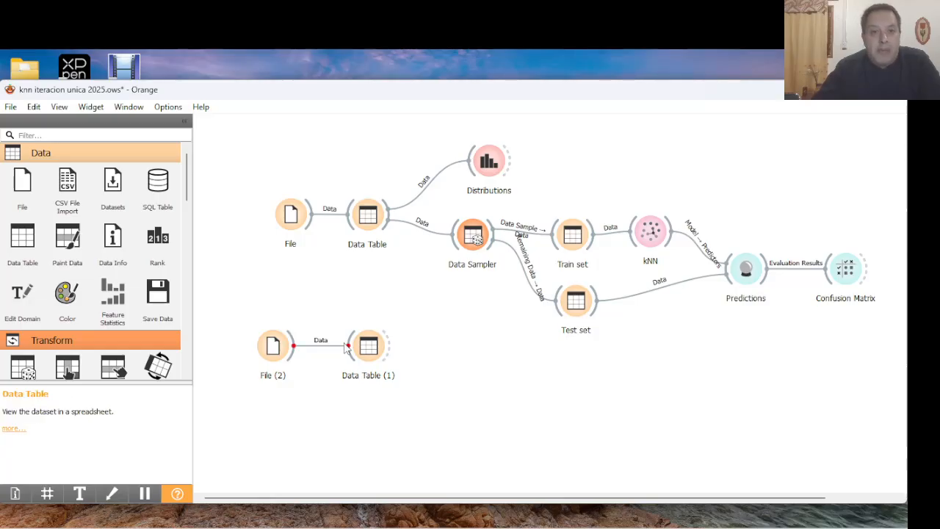
# Check the dataset loaded in the new File widget and its records in the new Data Table
pyautogui.doubleClick(273, 345)
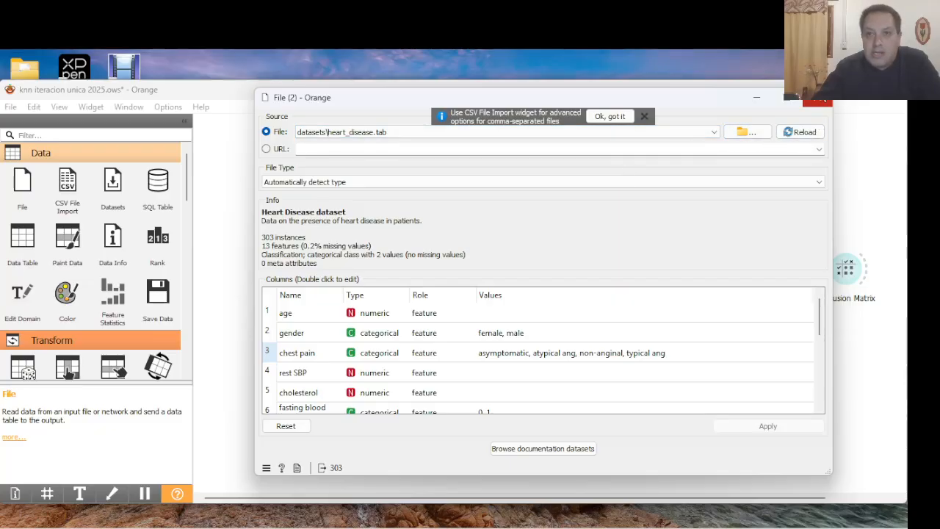
pyautogui.click(818, 99)
pyautogui.click(369, 346)
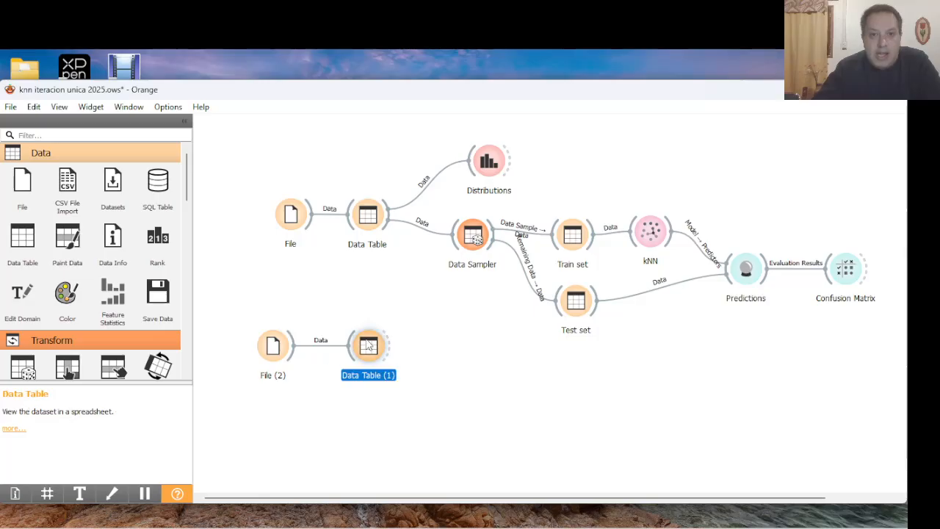
pyautogui.doubleClick(369, 347)
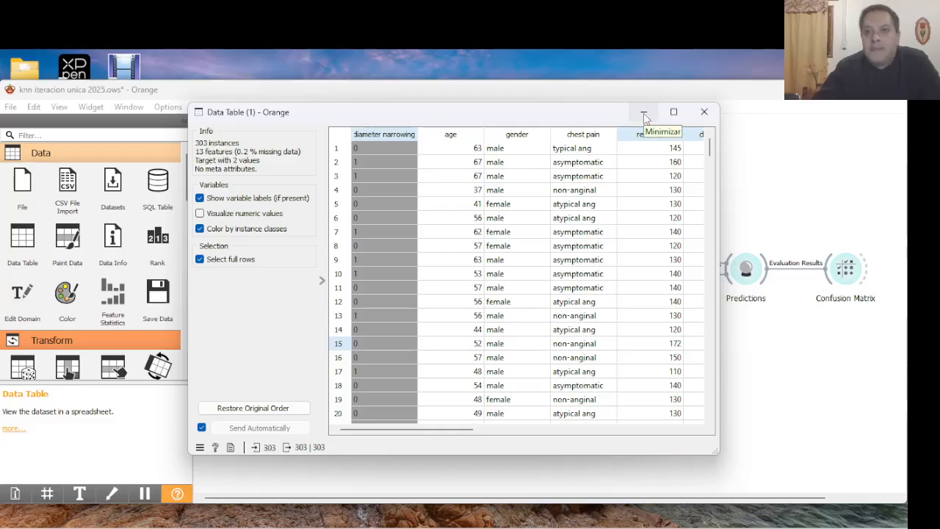
pyautogui.click(702, 119)
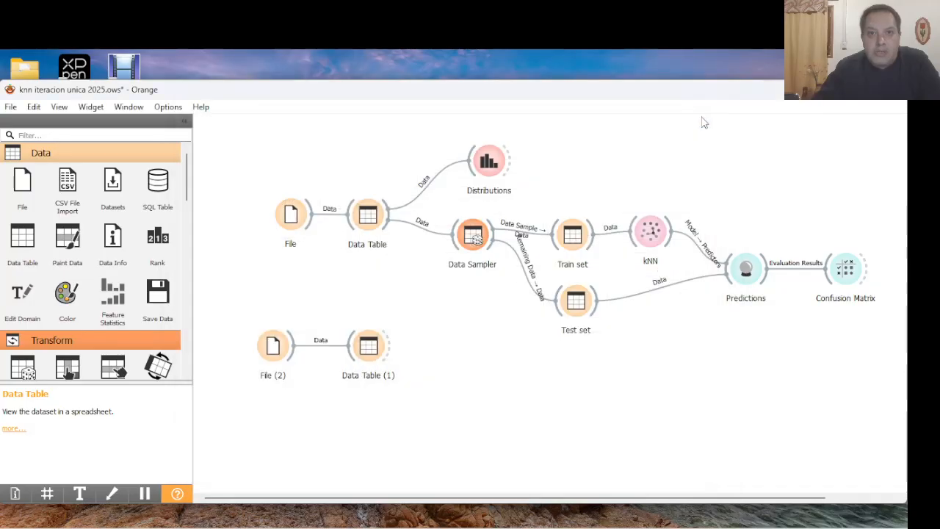
# Add a Test and Score widget from the Evaluate category beside the second Data Table
pyautogui.scroll(-8, 103, 350)
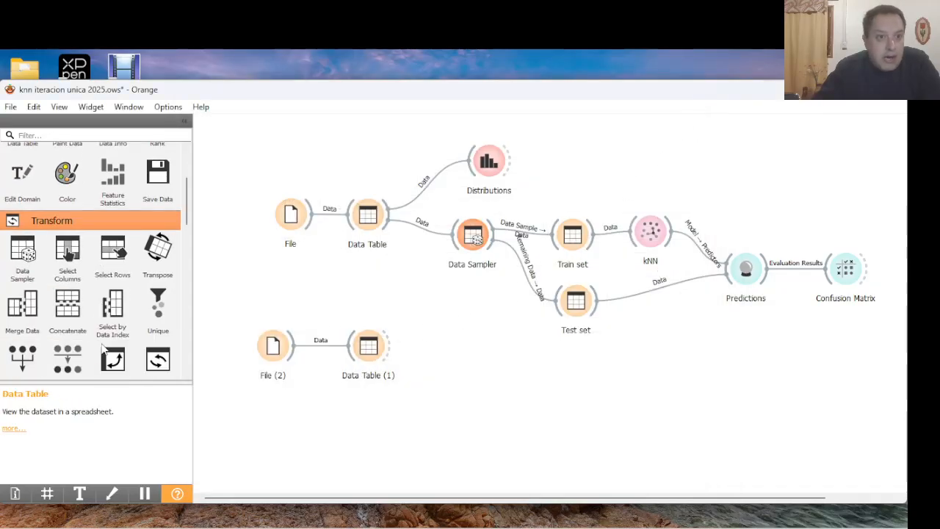
pyautogui.scroll(-2, 103, 350)
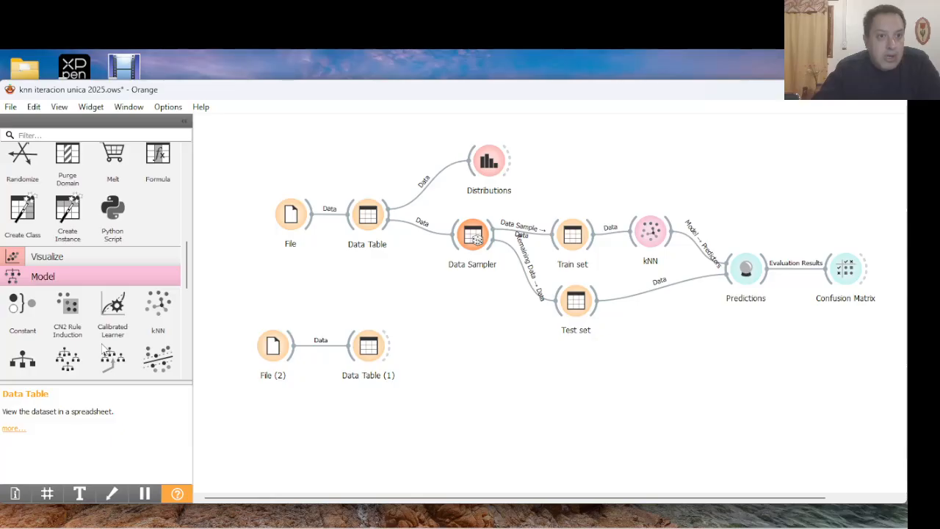
pyautogui.scroll(-7, 104, 350)
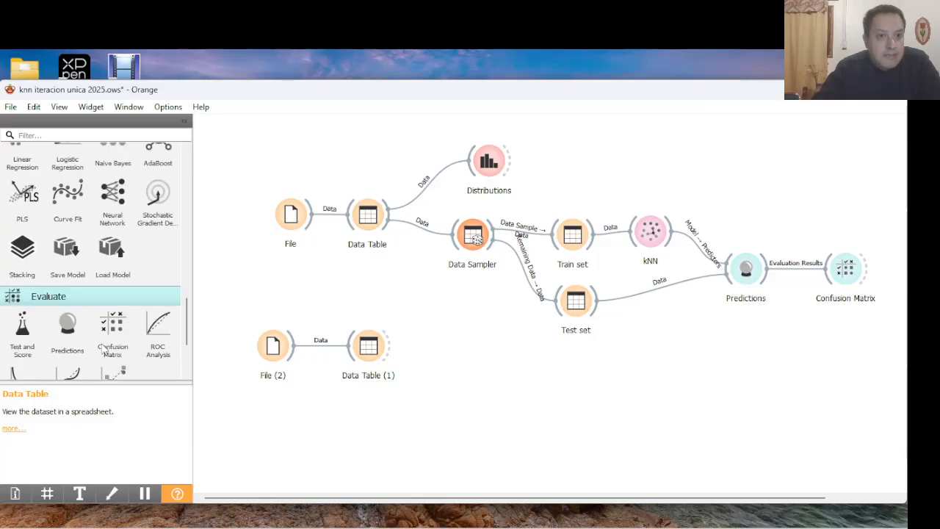
pyautogui.scroll(-3, 104, 350)
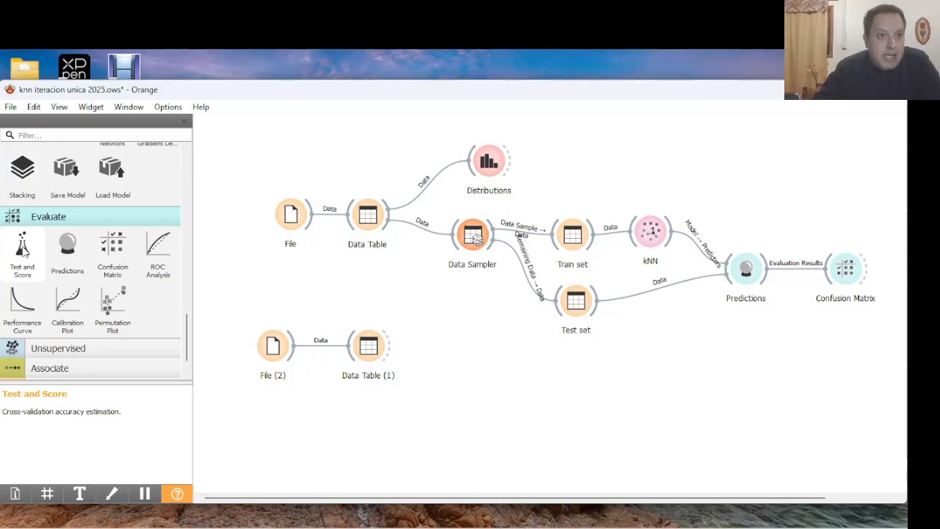
pyautogui.moveTo(23, 251); pyautogui.dragTo(458, 348)
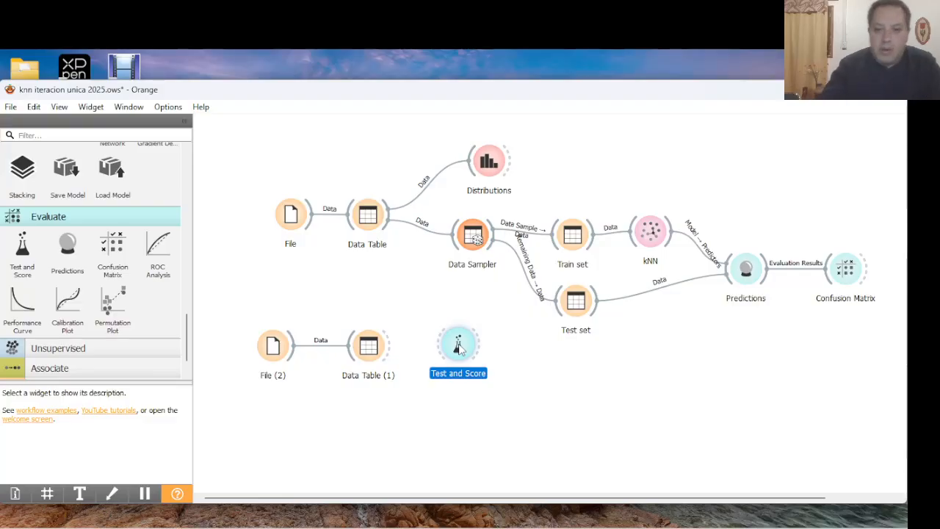
# Connect the second Data Table to the Test and Score widget
pyautogui.scroll(2, 460, 347)
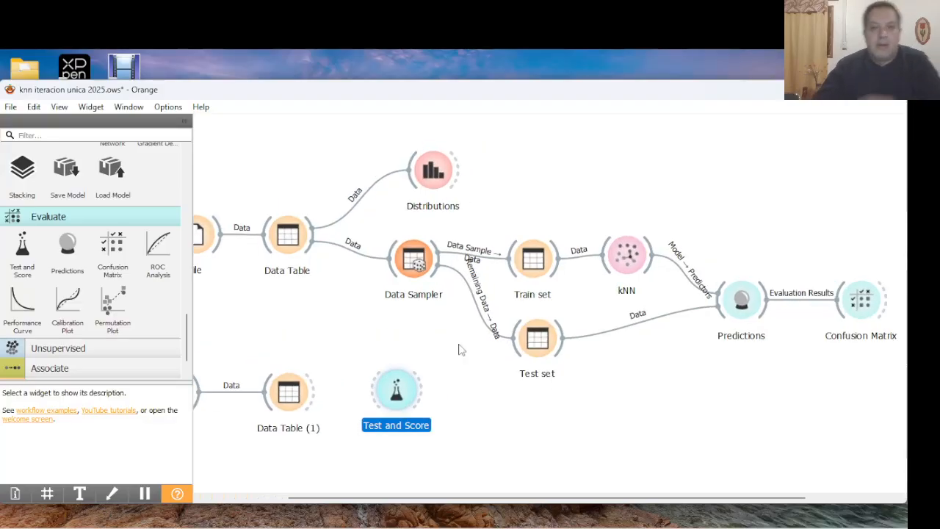
pyautogui.moveTo(318, 348); pyautogui.dragTo(544, 300)
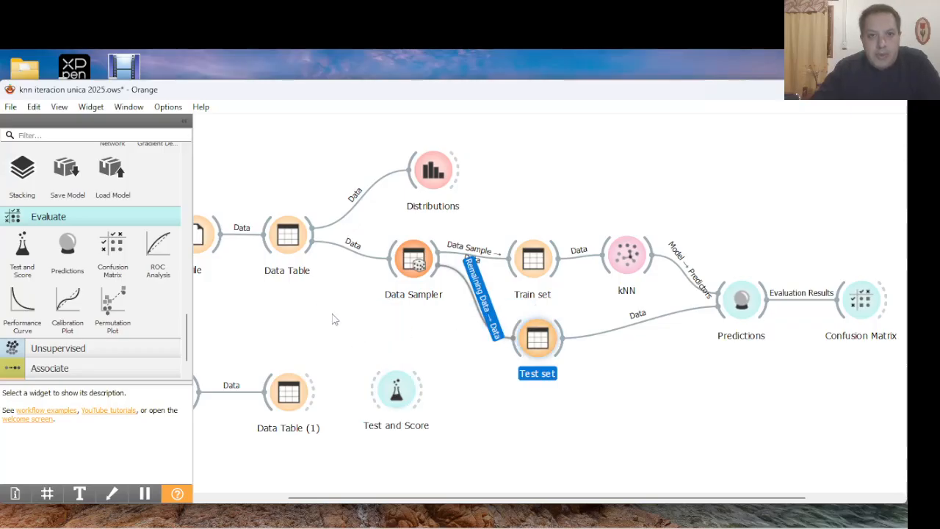
pyautogui.click(321, 155)
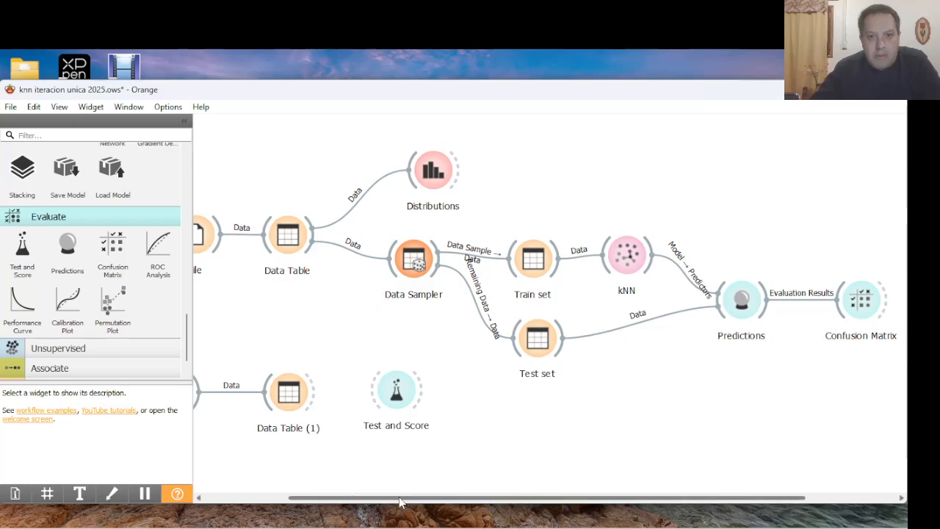
pyautogui.moveTo(400, 502); pyautogui.dragTo(325, 482)
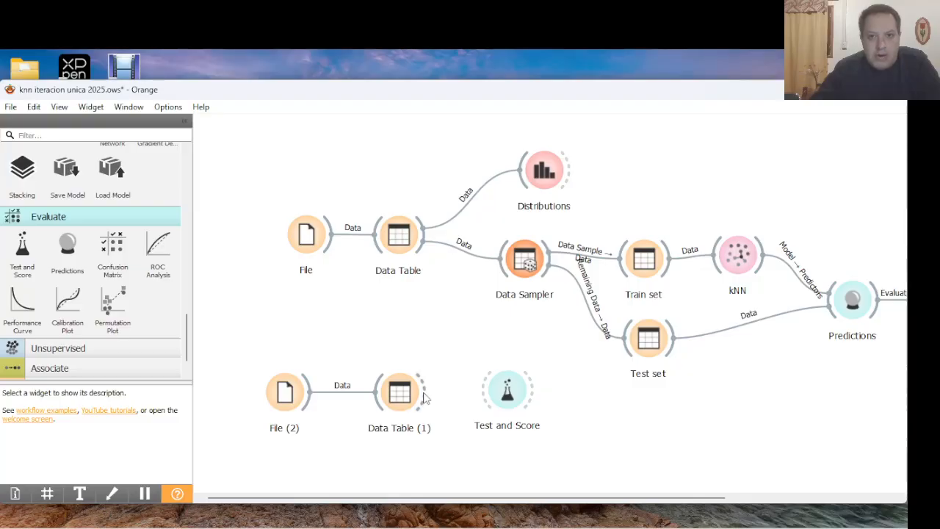
pyautogui.moveTo(425, 397); pyautogui.dragTo(530, 398)
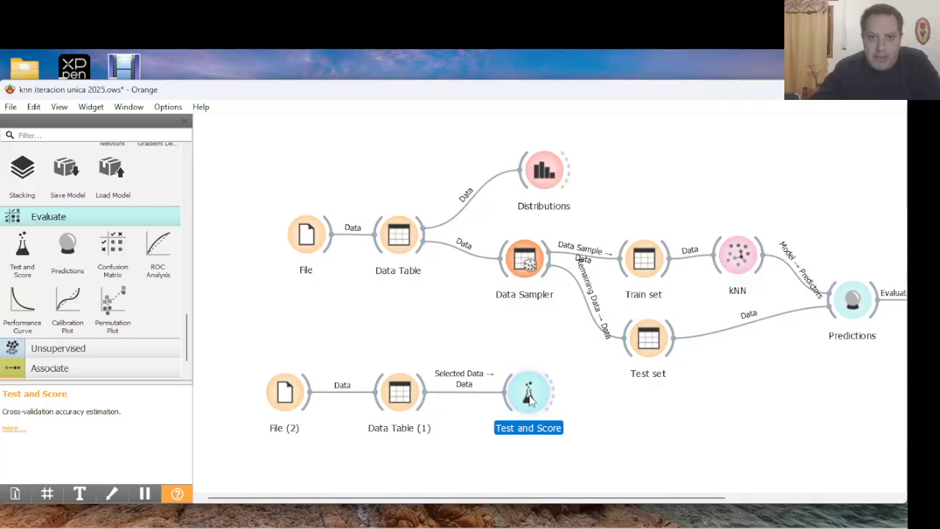
# Change the link into Test and Score so the table's Data output, instead of Selected Data, feeds the Data input
pyautogui.doubleClick(472, 397)
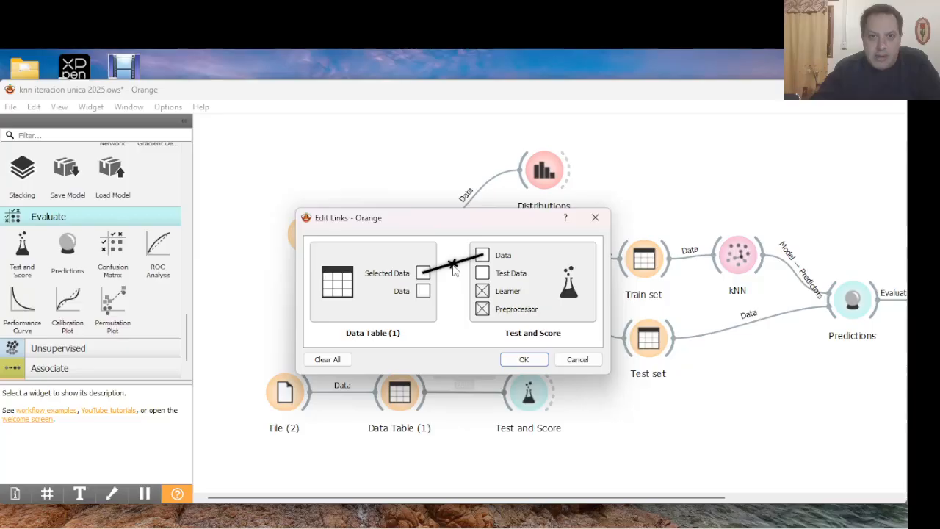
pyautogui.click(454, 269)
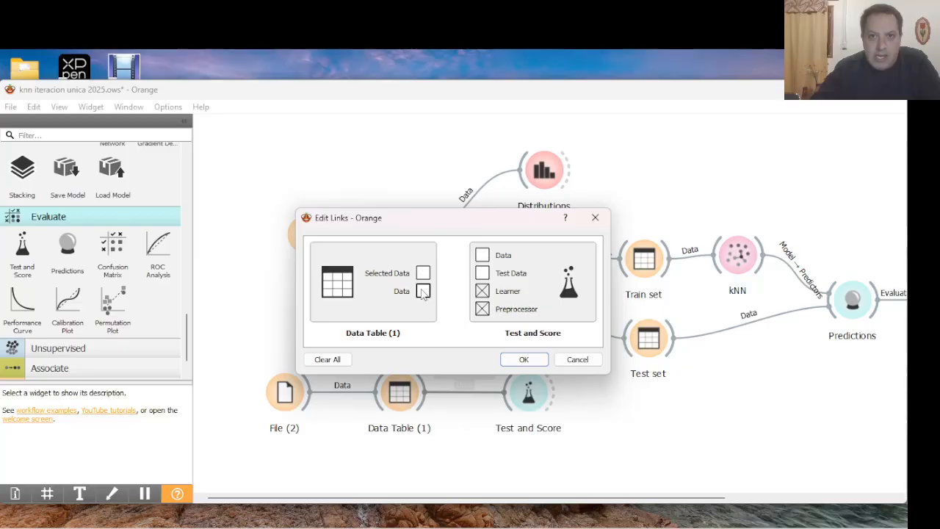
pyautogui.moveTo(424, 291); pyautogui.dragTo(482, 255)
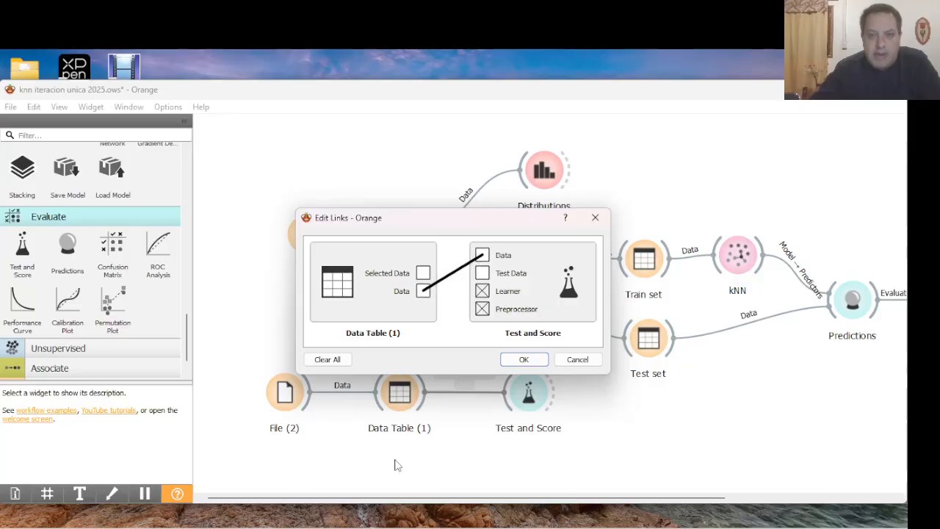
pyautogui.click(524, 359)
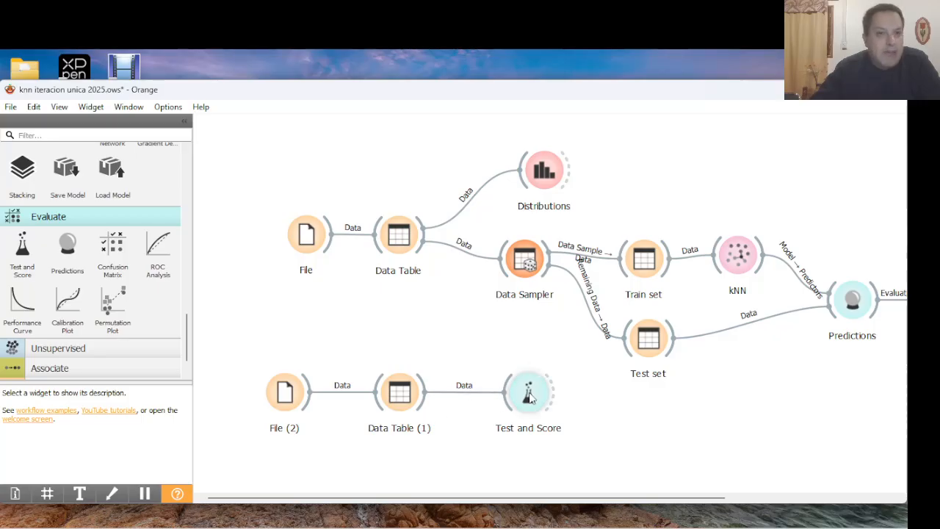
# Add a second kNN widget below the second Data Table and connect it to Test and Score as Learner
pyautogui.scroll(2, 6, 230)
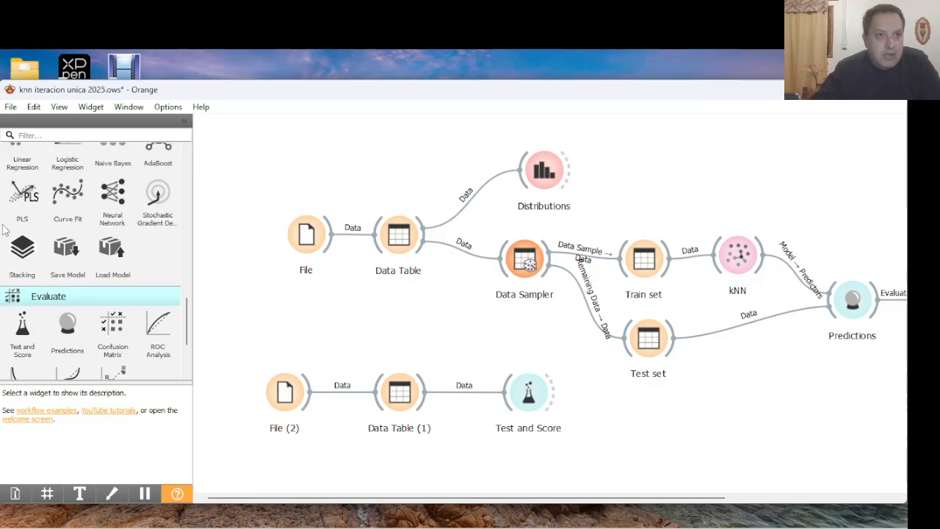
pyautogui.scroll(5, 6, 230)
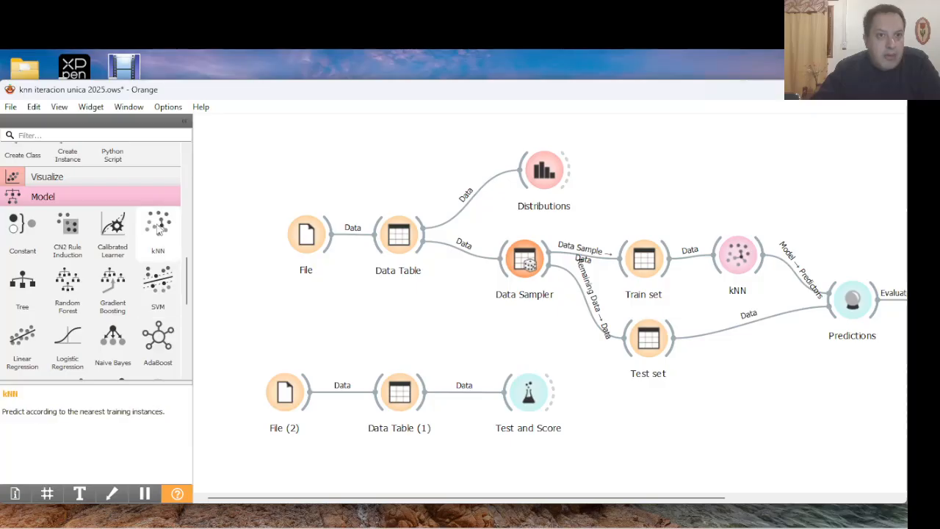
pyautogui.moveTo(157, 229); pyautogui.dragTo(552, 399)
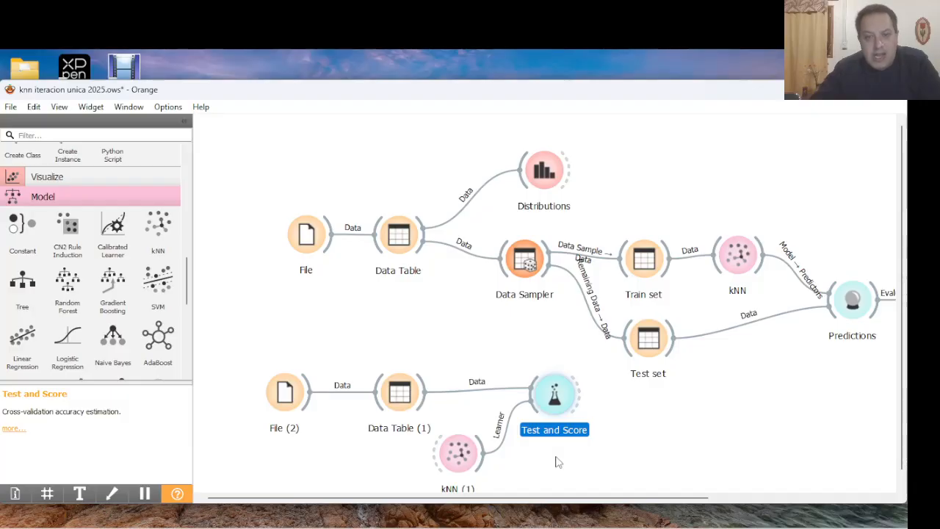
# Open Test and Score and set its sampling to stratified cross validation with 5 folds
pyautogui.doubleClick(560, 400)
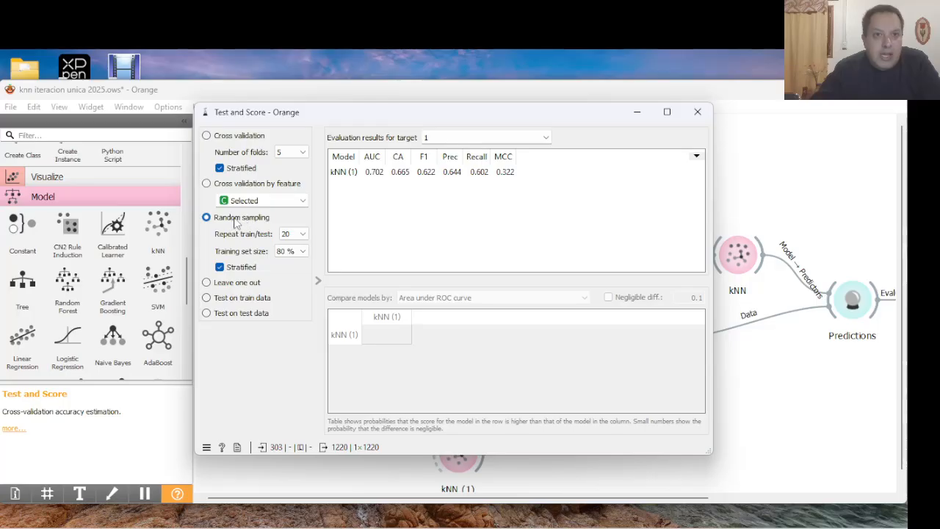
pyautogui.click(206, 136)
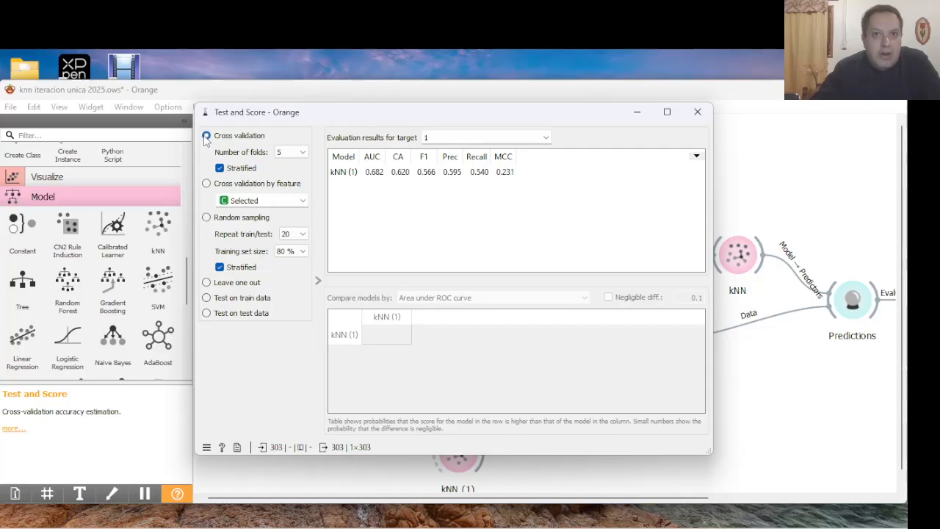
pyautogui.click(301, 153)
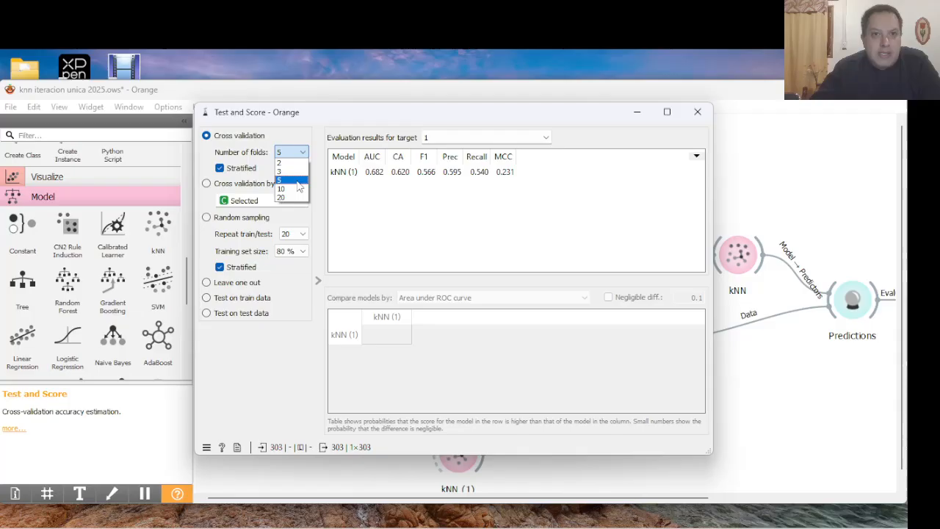
pyautogui.click(298, 183)
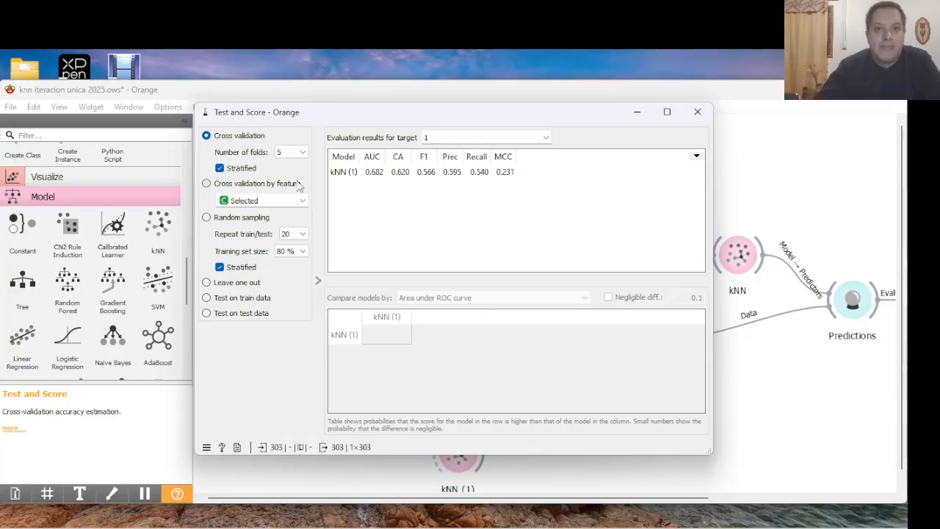
# Compare the cross-validation scores for target class 0 and target class 1, ending with class 1 as the evaluation target
pyautogui.click(545, 138)
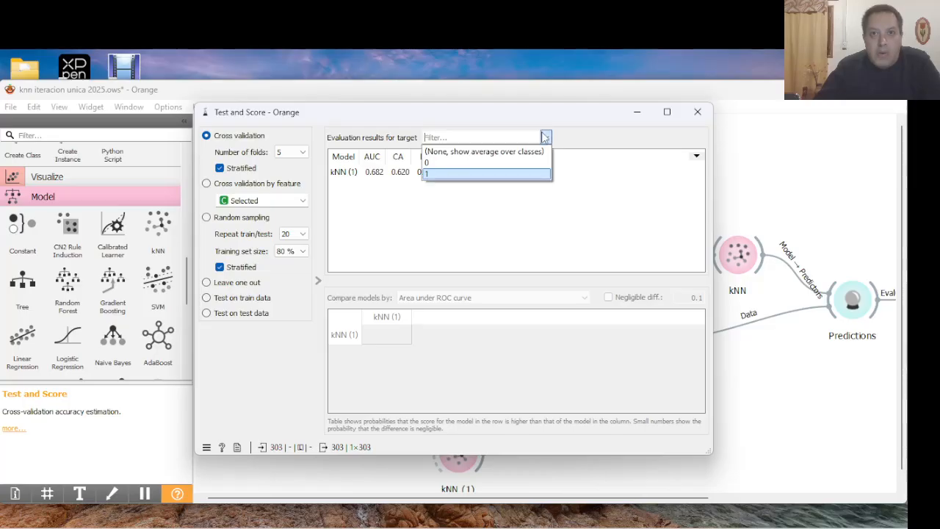
pyautogui.click(544, 138)
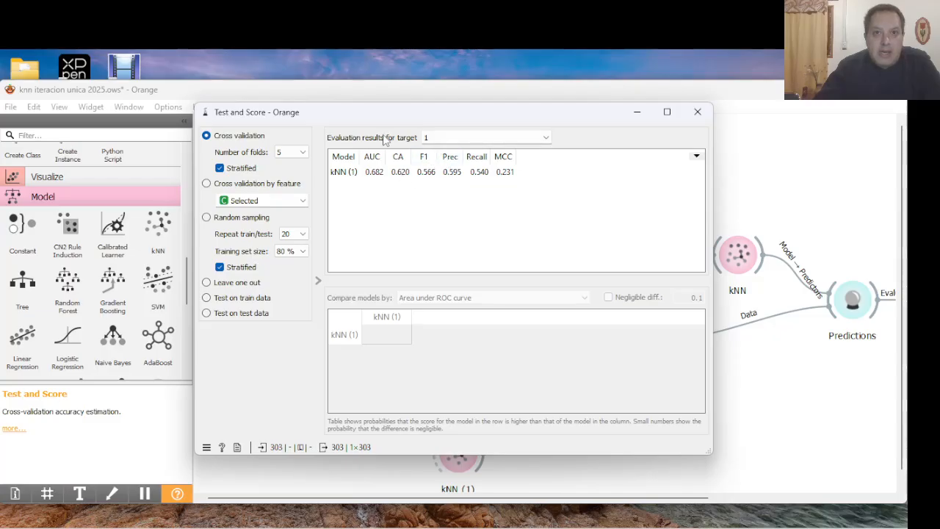
pyautogui.click(435, 138)
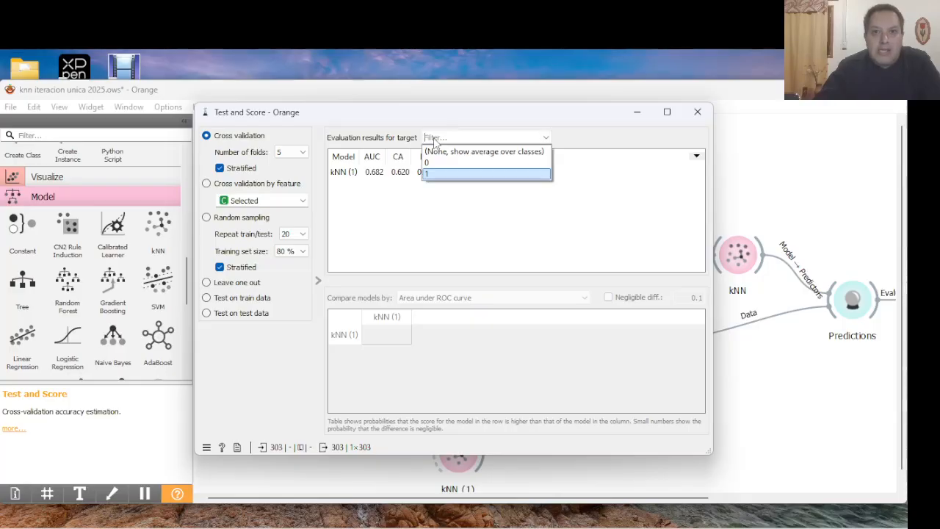
pyautogui.click(434, 141)
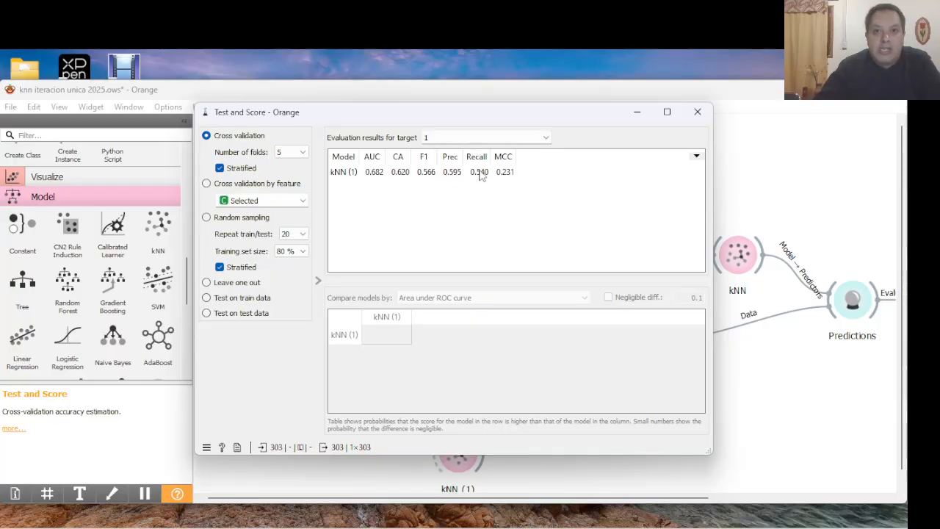
pyautogui.click(460, 137)
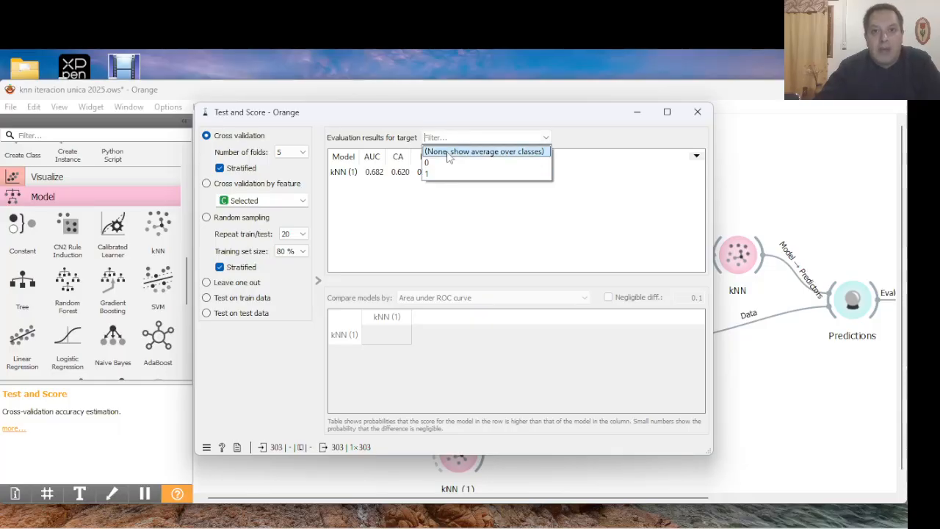
pyautogui.click(437, 160)
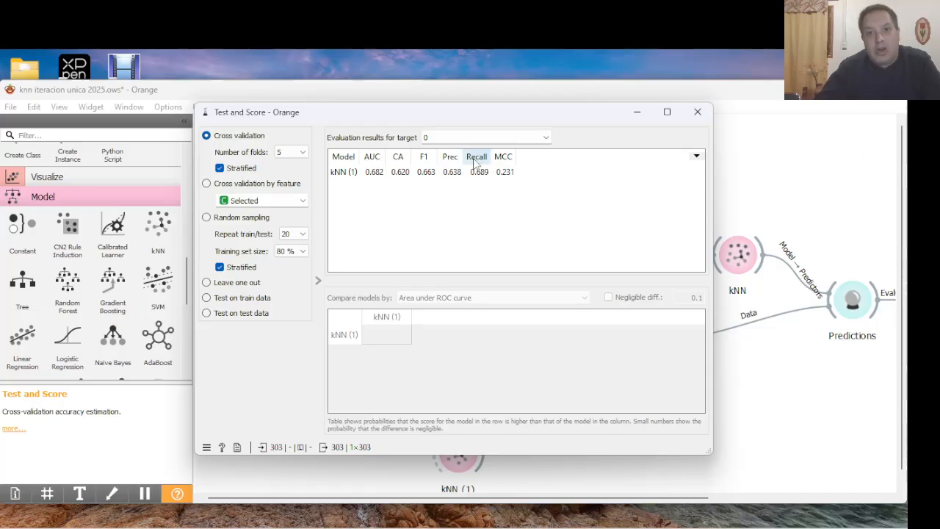
pyautogui.click(459, 136)
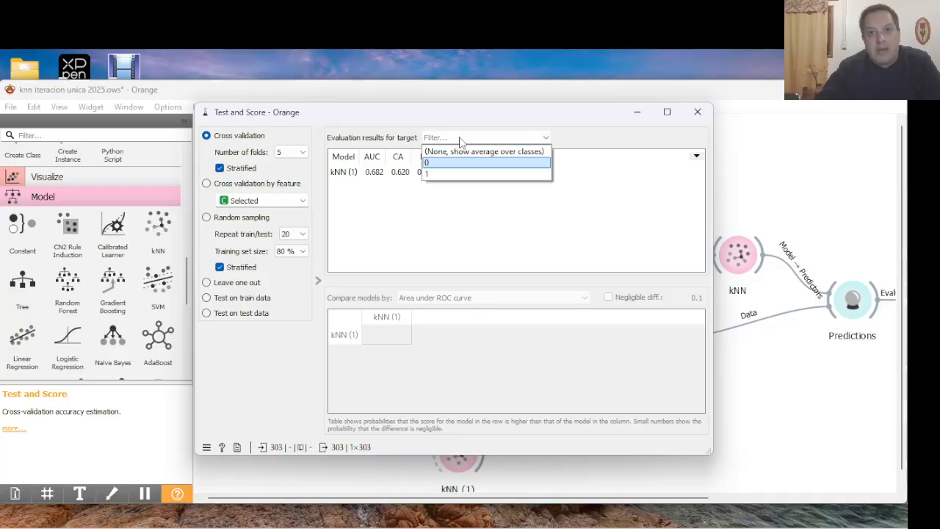
pyautogui.click(460, 140)
pyautogui.click(460, 140)
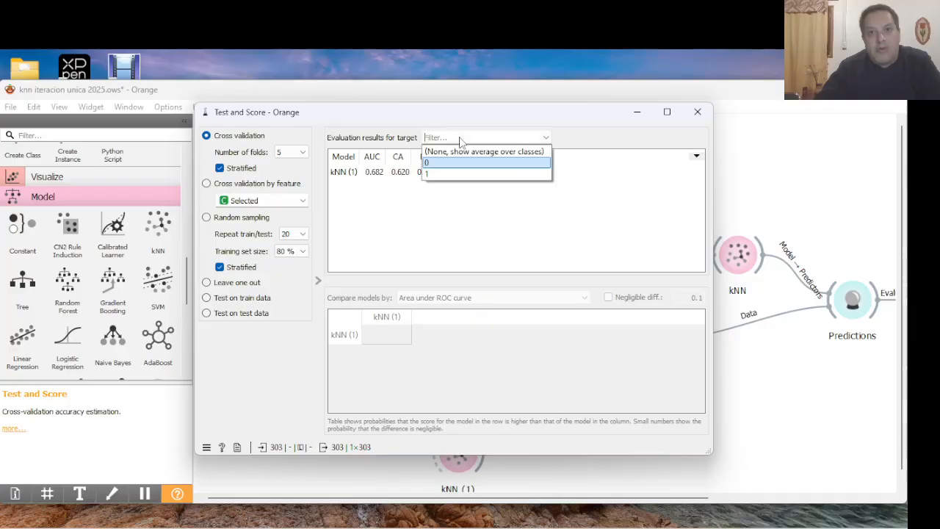
pyautogui.click(436, 174)
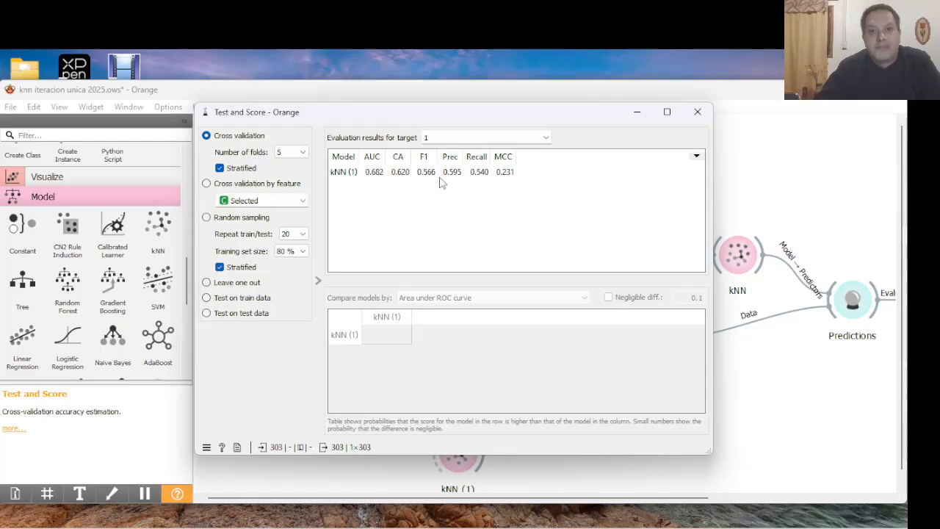
pyautogui.click(433, 137)
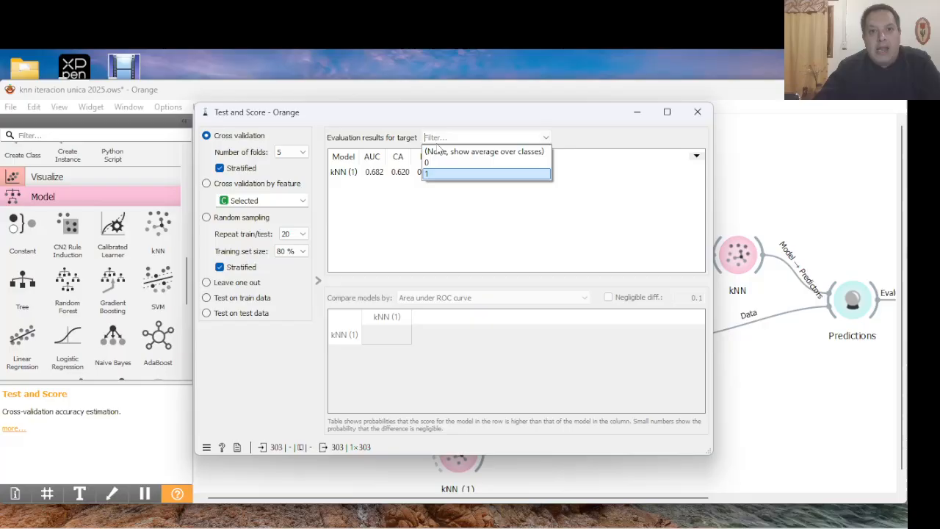
pyautogui.click(432, 158)
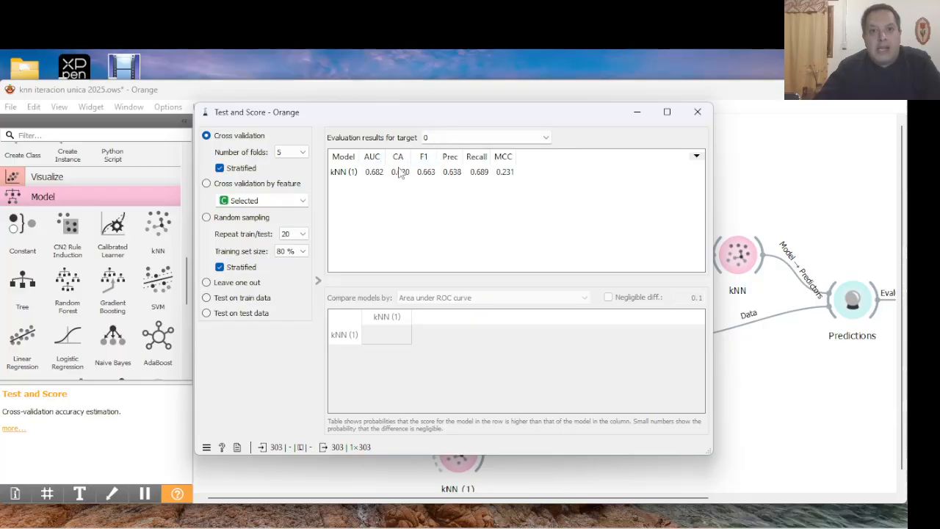
pyautogui.click(436, 137)
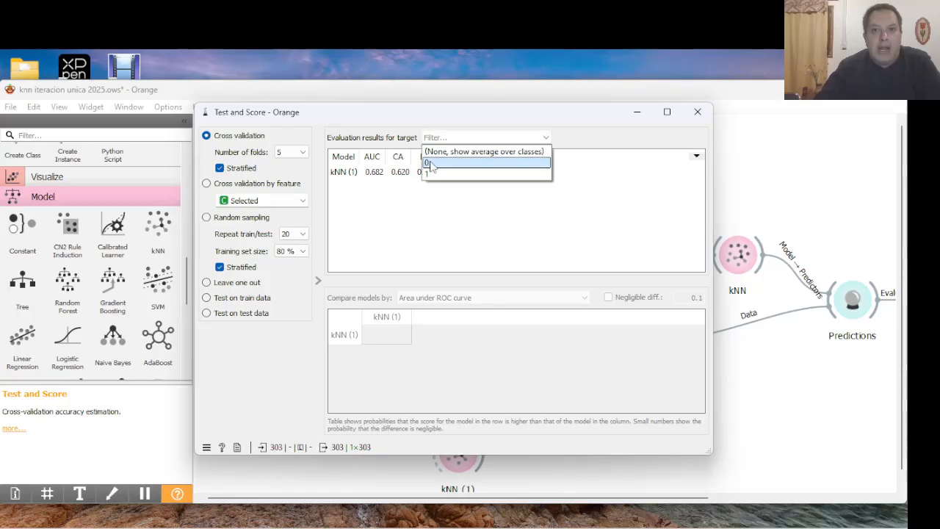
pyautogui.click(442, 135)
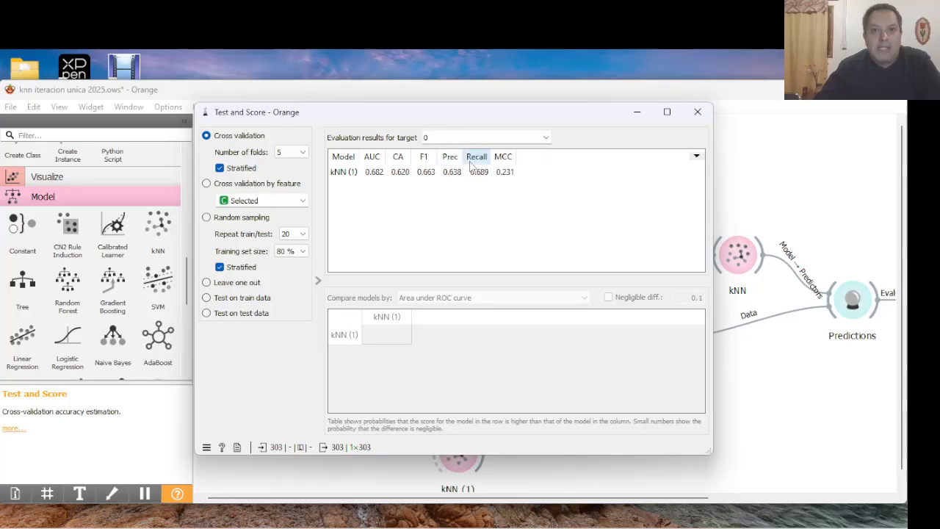
pyautogui.click(455, 138)
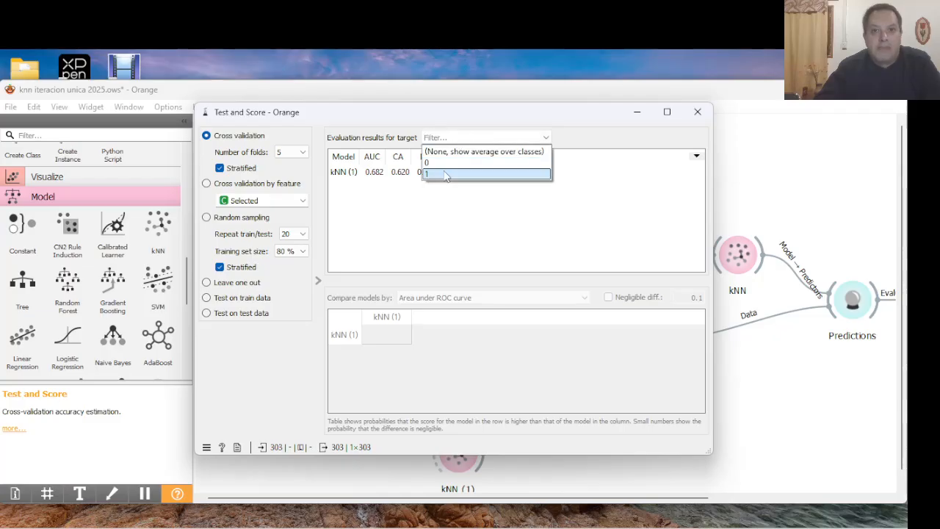
pyautogui.click(445, 174)
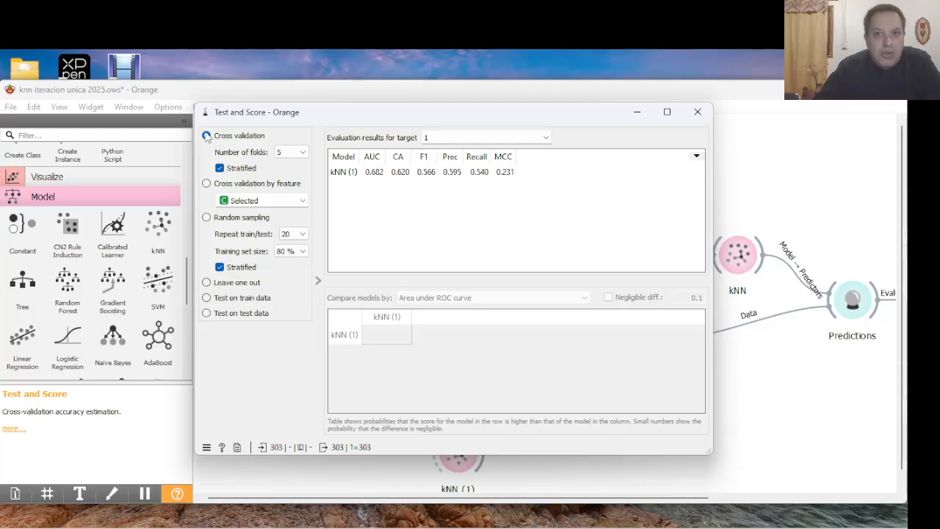
# Add a Confusion Matrix widget beside Test and Score, align the two widgets and link the evaluation results into the matrix
pyautogui.click(106, 203)
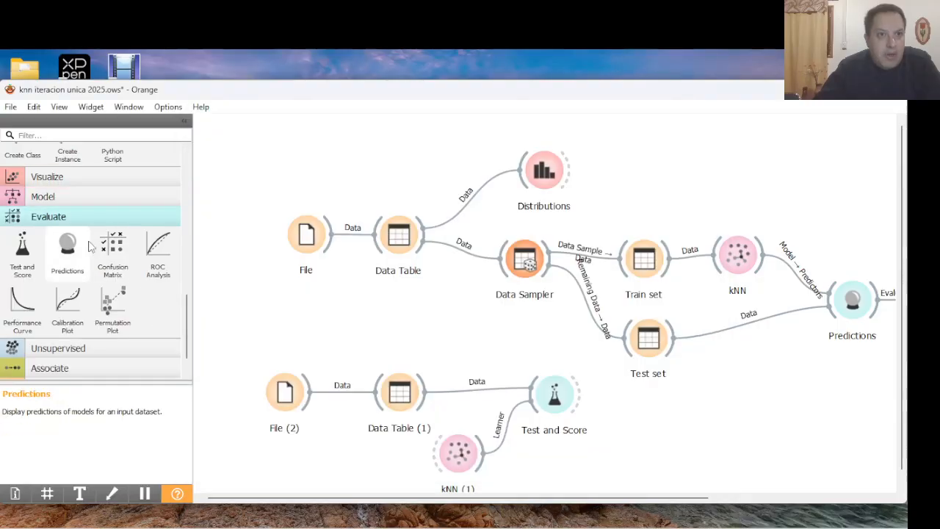
pyautogui.moveTo(113, 253); pyautogui.dragTo(628, 397)
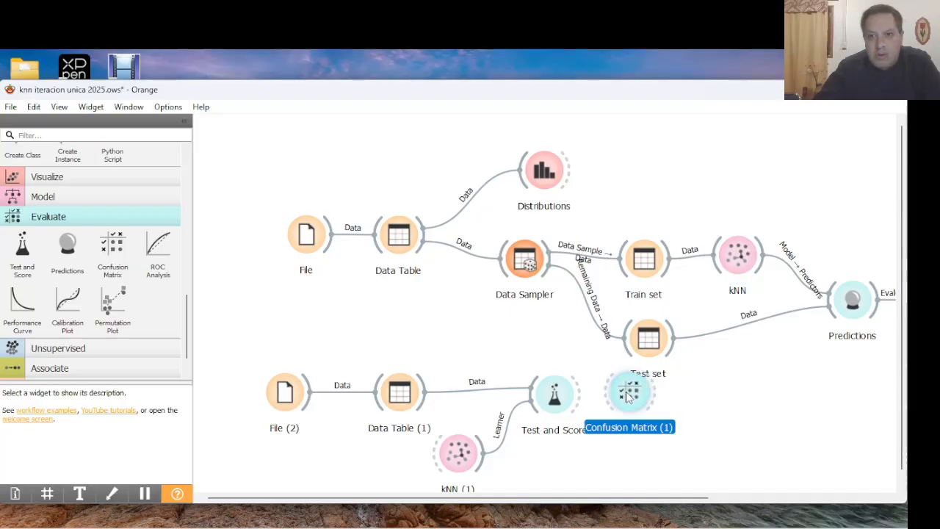
pyautogui.click(564, 400)
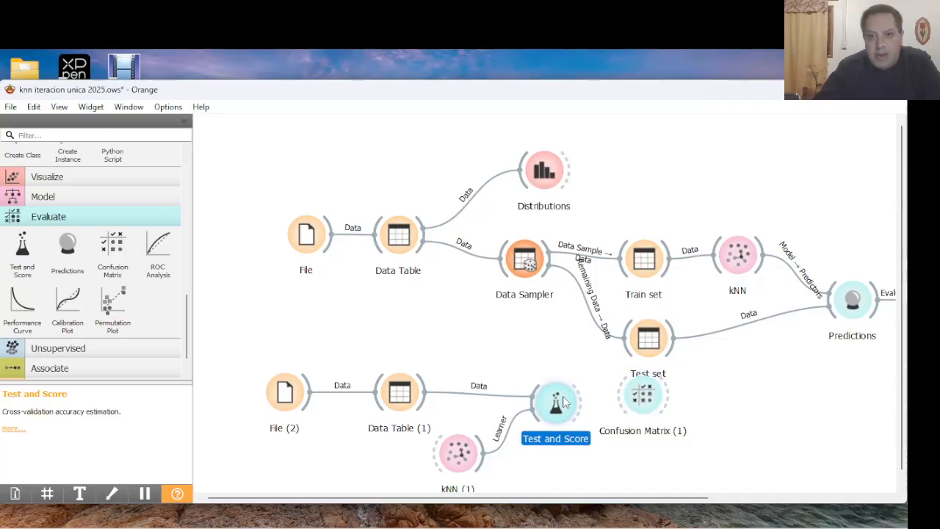
pyautogui.moveTo(564, 401); pyautogui.dragTo(564, 419)
pyautogui.moveTo(634, 408); pyautogui.dragTo(640, 427)
pyautogui.moveTo(583, 421); pyautogui.dragTo(656, 432)
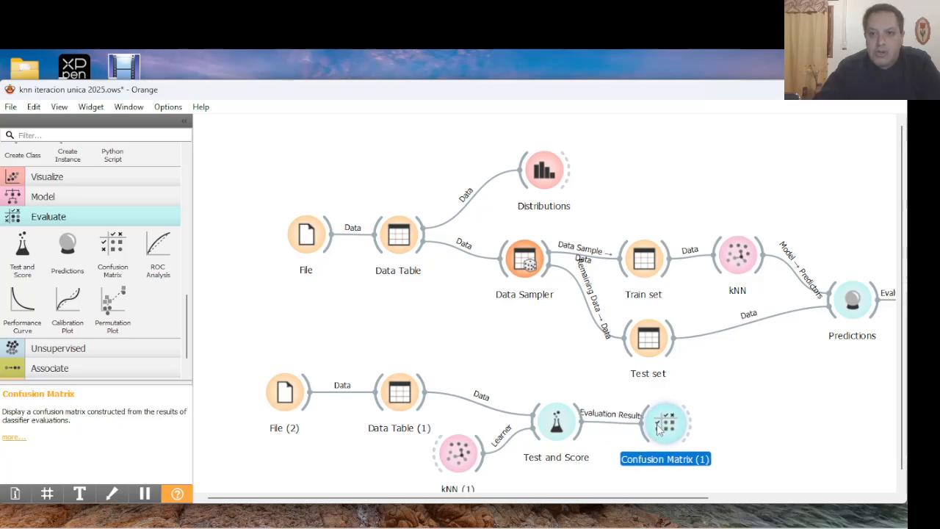
# Examine the number of instances per actual and predicted class in the second Confusion Matrix, and close it
pyautogui.doubleClick(658, 428)
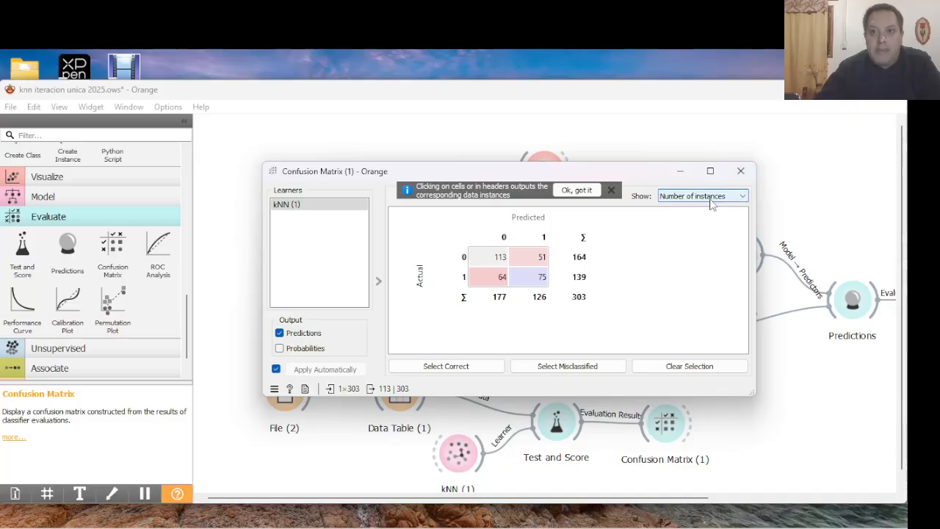
pyautogui.click(741, 173)
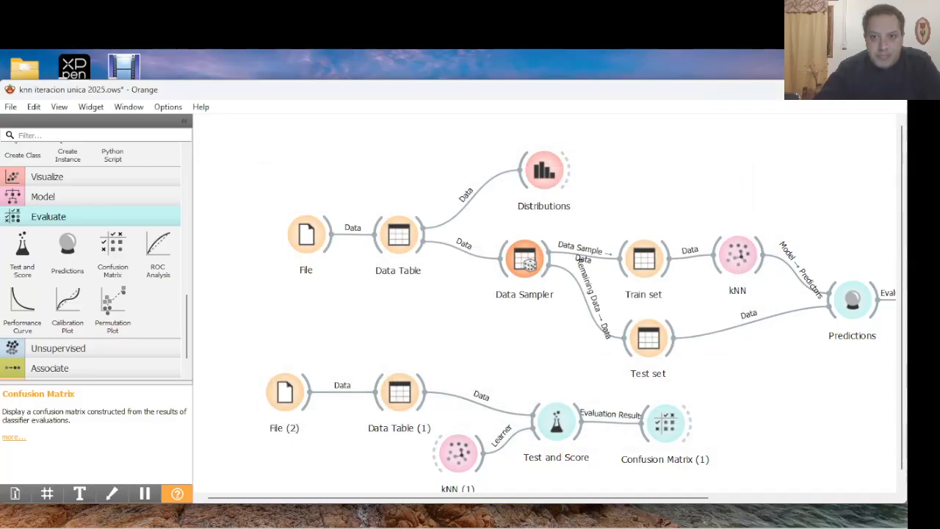
pyautogui.click(587, 527)
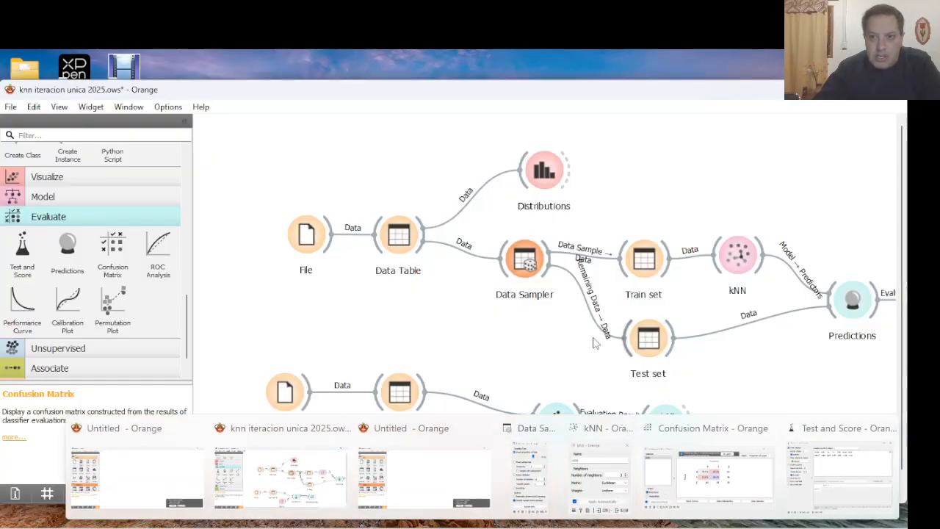
# Switch Test and Score to random sampling with 100 train/test repeats, review the scores, and close its window
pyautogui.doubleClick(556, 416)
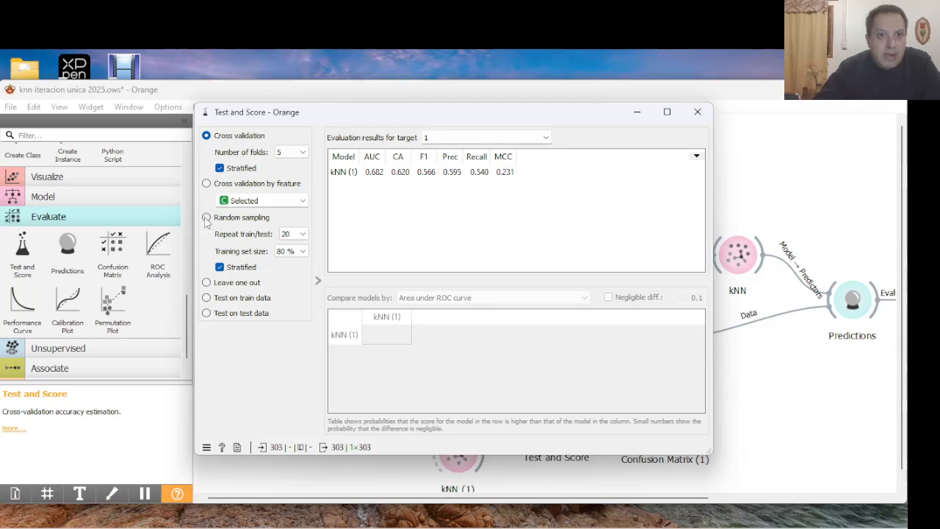
pyautogui.click(207, 218)
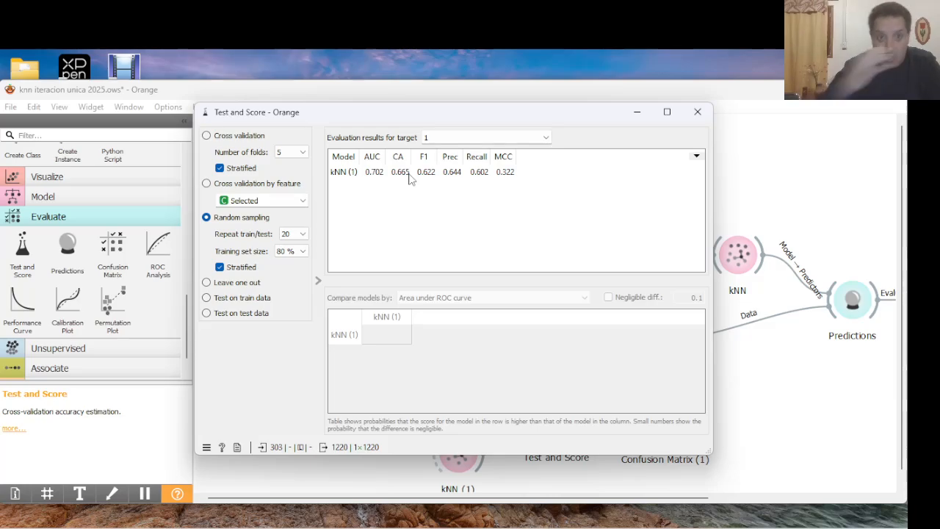
pyautogui.click(294, 234)
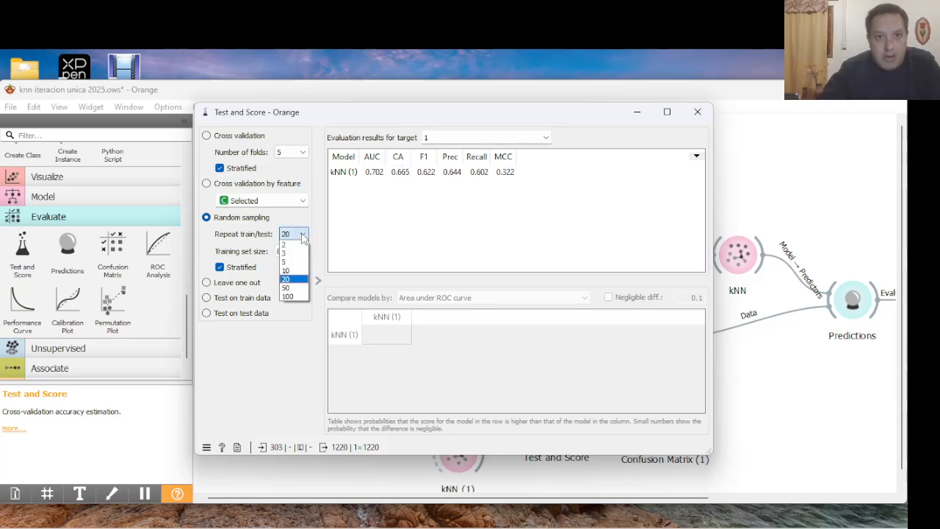
pyautogui.click(291, 297)
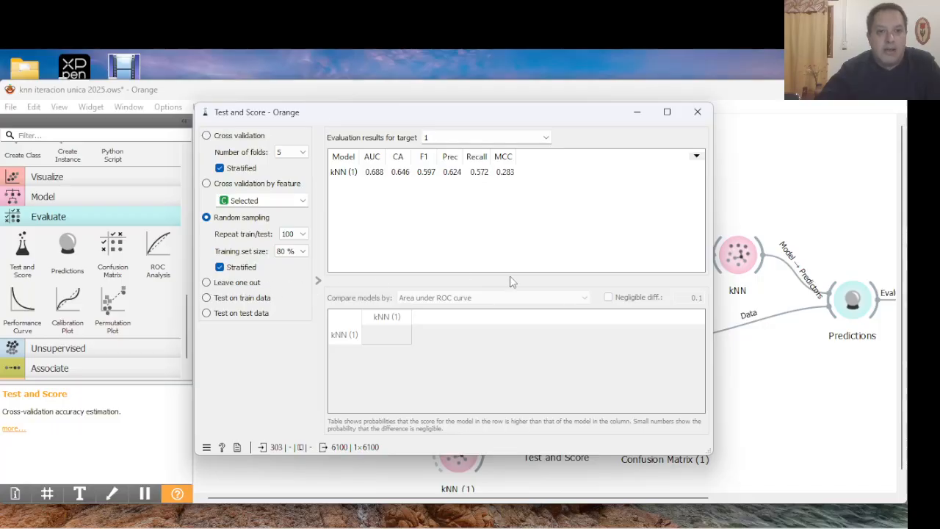
pyautogui.click(698, 115)
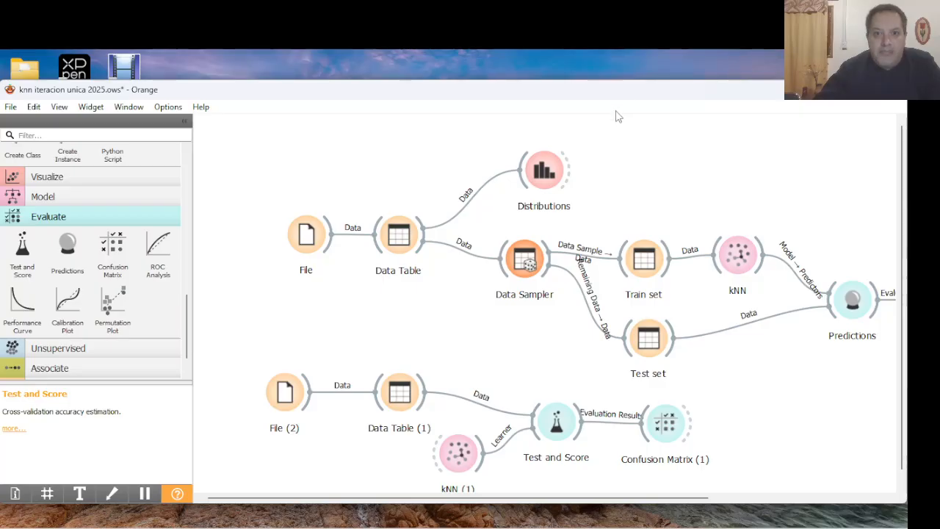
# Check the kNN (1) settings and add another kNN widget beside it, connected to Test and Score as Learner
pyautogui.doubleClick(460, 453)
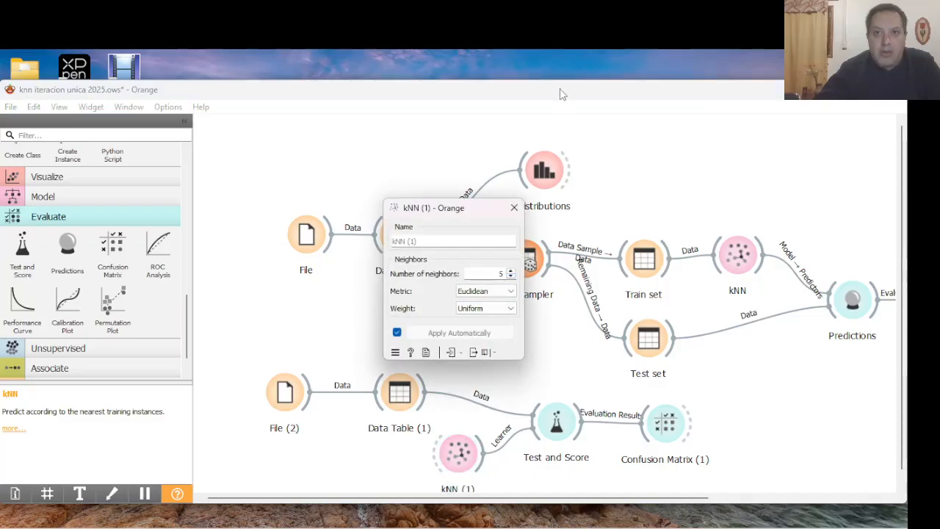
pyautogui.scroll(-1, 726, 416)
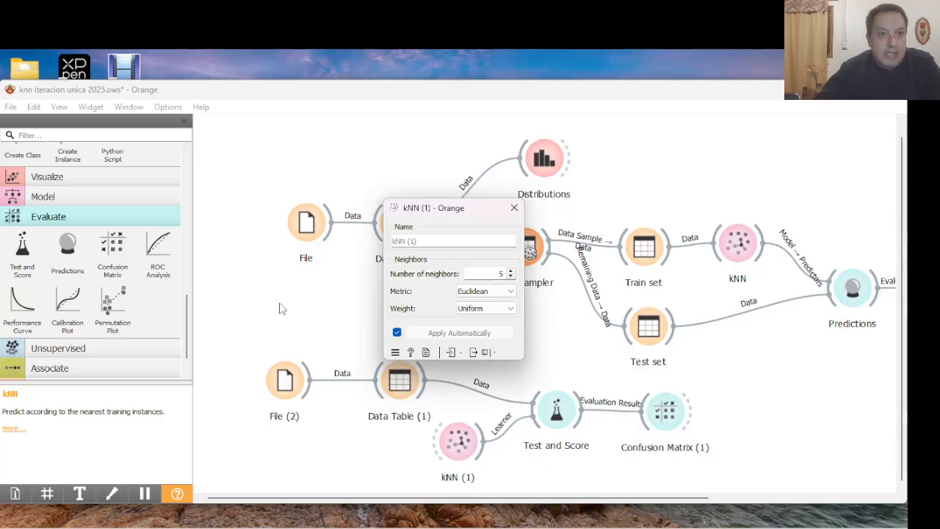
pyautogui.click(75, 197)
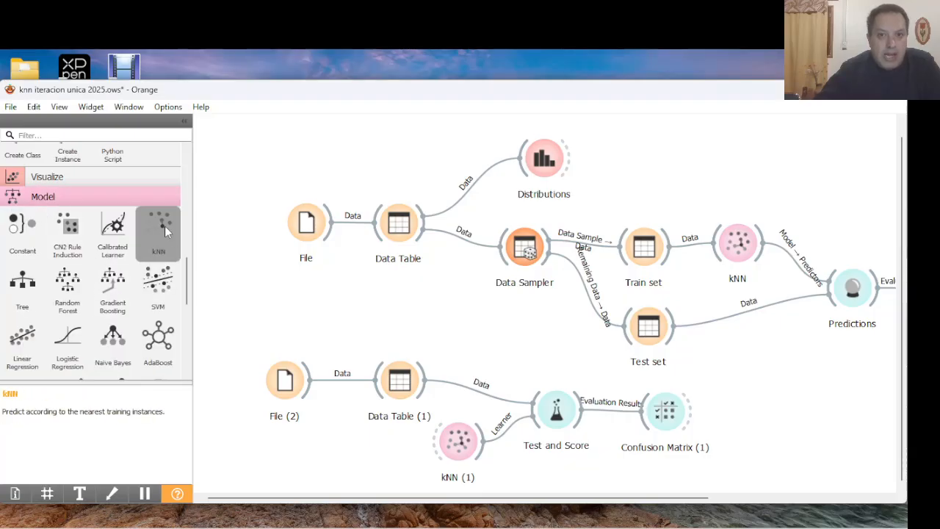
pyautogui.moveTo(165, 225); pyautogui.dragTo(536, 430)
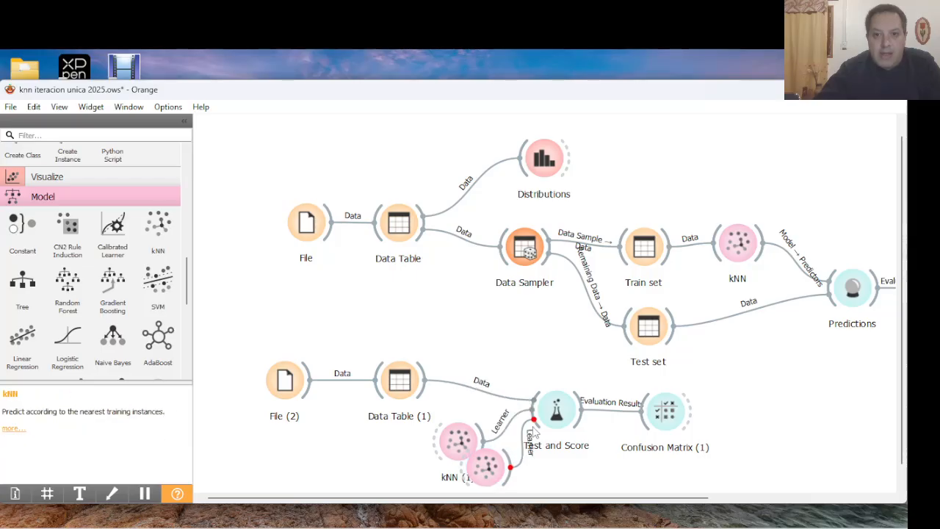
# Set the number of neighbors of kNN (2) to 3 and move the widget down, clear of kNN (1)
pyautogui.doubleClick(488, 471)
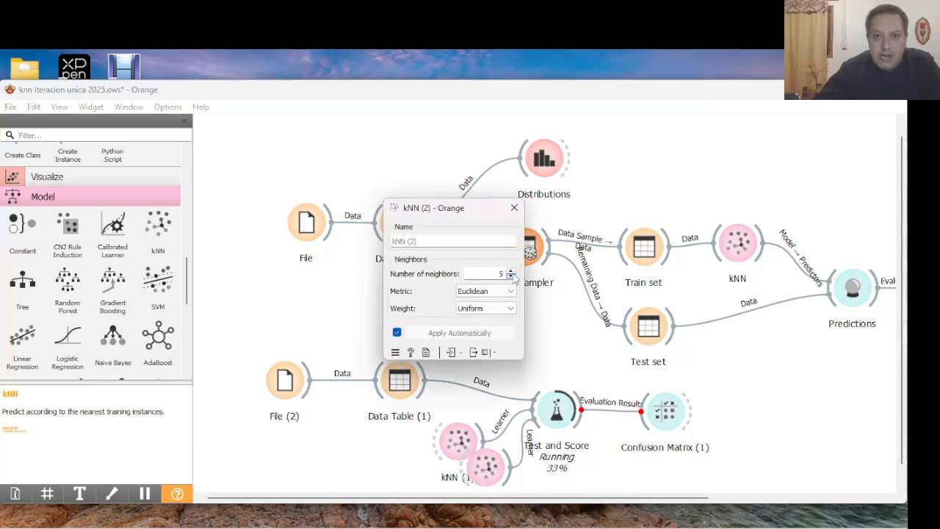
pyautogui.click(511, 271)
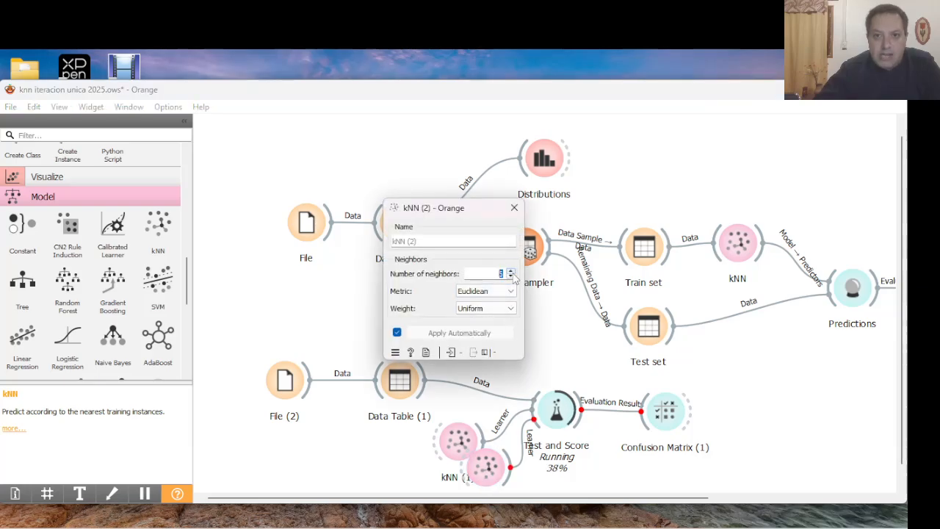
pyautogui.click(511, 277)
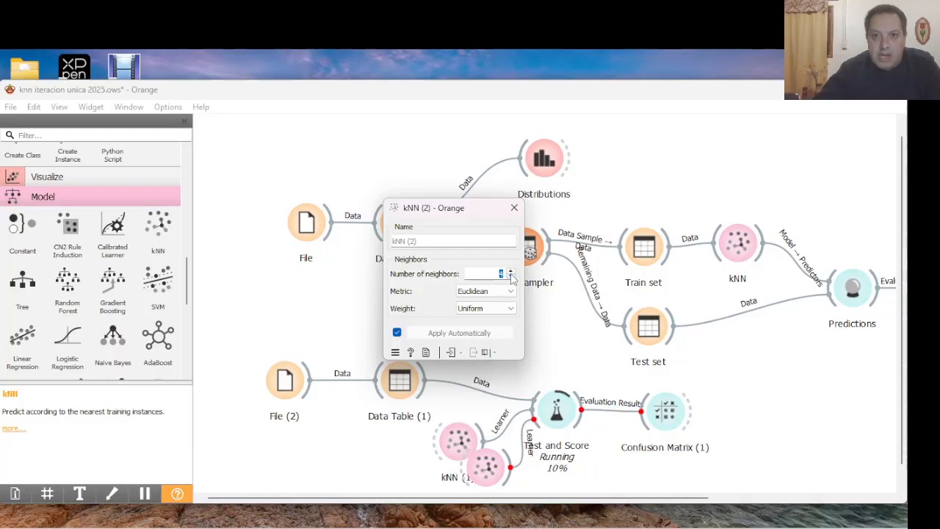
pyautogui.click(512, 277)
pyautogui.click(563, 349)
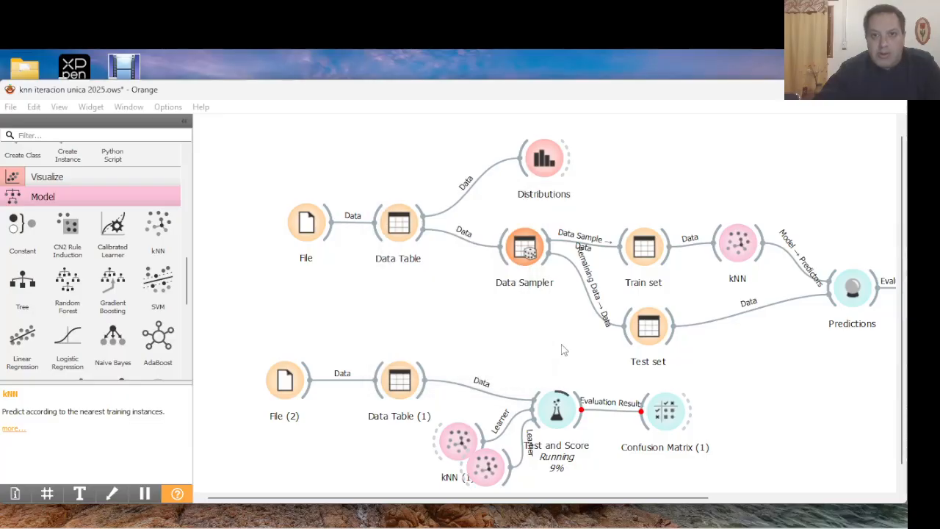
pyautogui.scroll(-1, 563, 350)
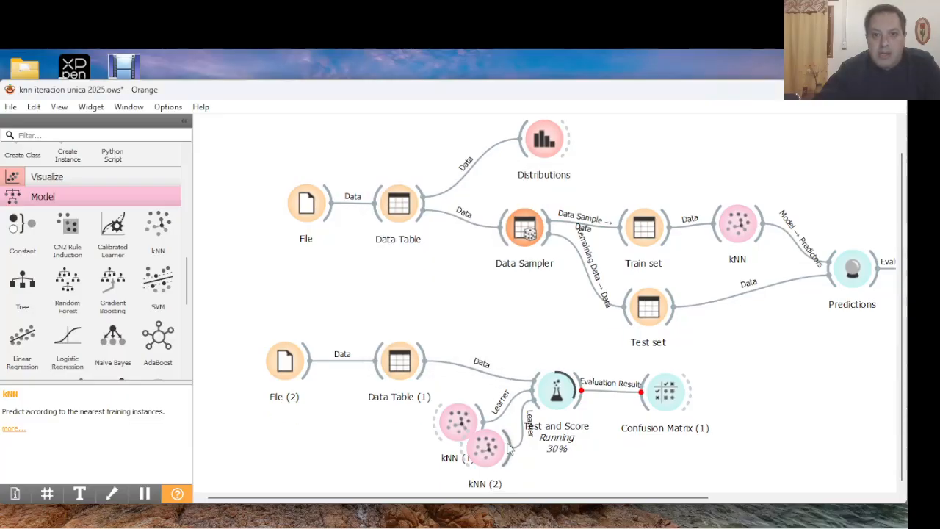
pyautogui.moveTo(497, 450); pyautogui.dragTo(492, 476)
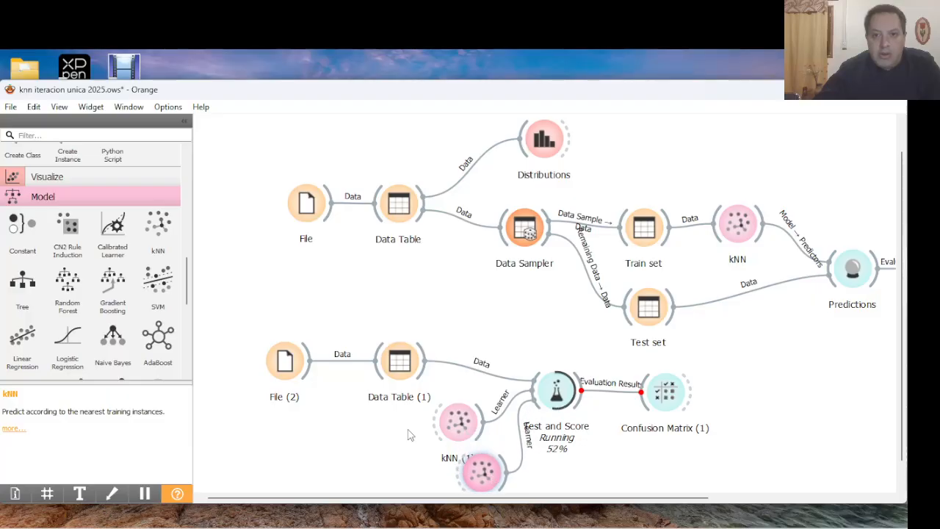
# Add a third kNN learner connected to Test and Score and set its number of neighbors to 7
pyautogui.moveTo(154, 226); pyautogui.dragTo(533, 387)
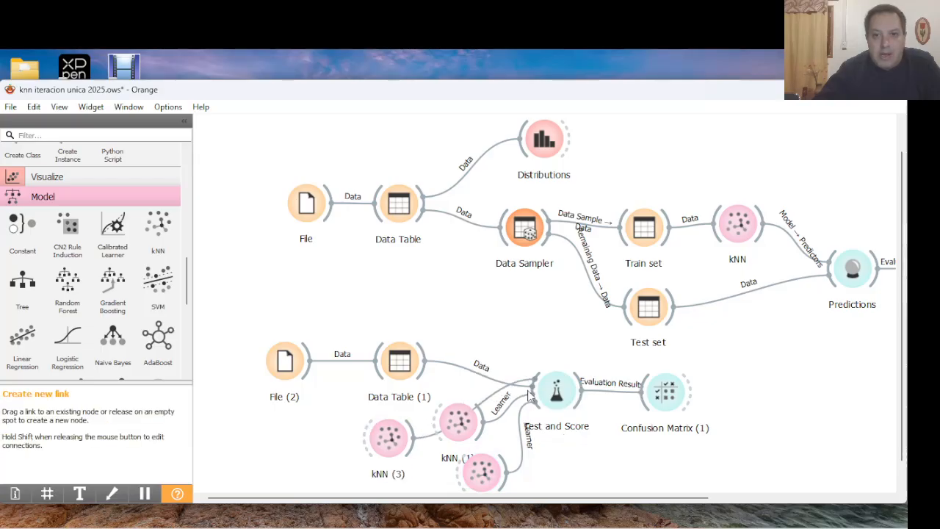
pyautogui.doubleClick(393, 439)
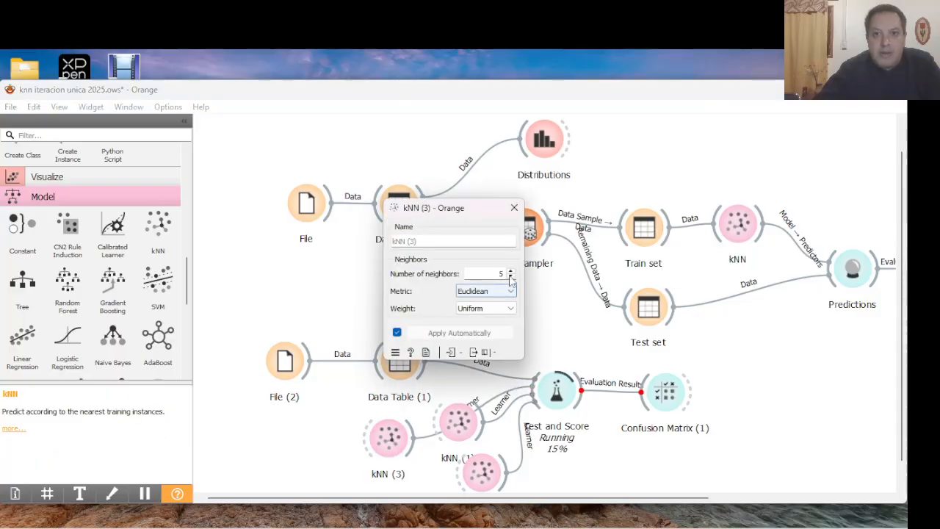
pyautogui.click(510, 276)
pyautogui.click(511, 276)
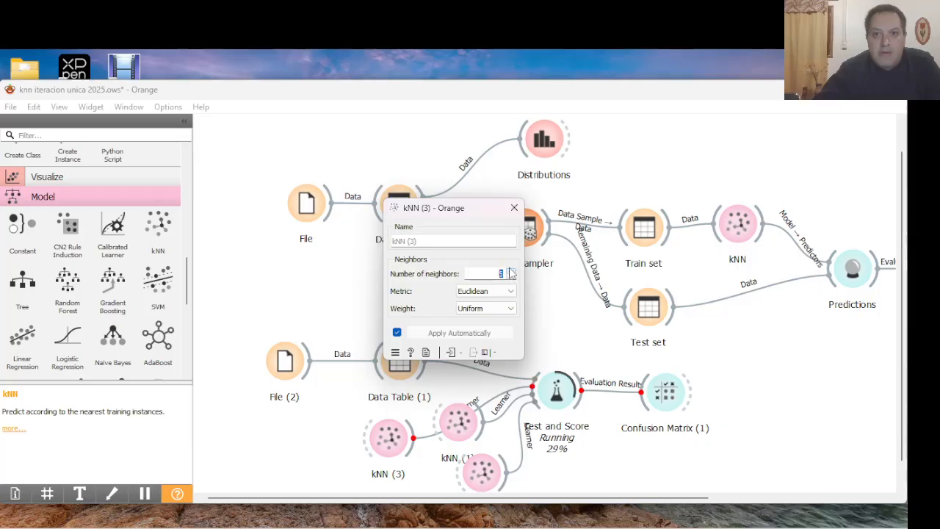
pyautogui.click(511, 270)
pyautogui.click(512, 270)
pyautogui.click(511, 270)
pyautogui.click(512, 270)
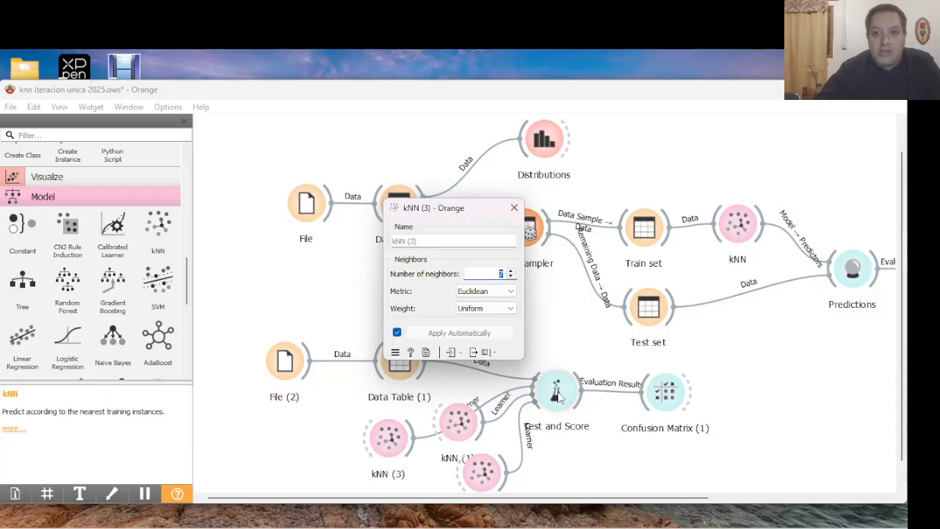
# Compare the random sampling scores of the three kNN models in Test and Score, and close its window
pyautogui.doubleClick(558, 394)
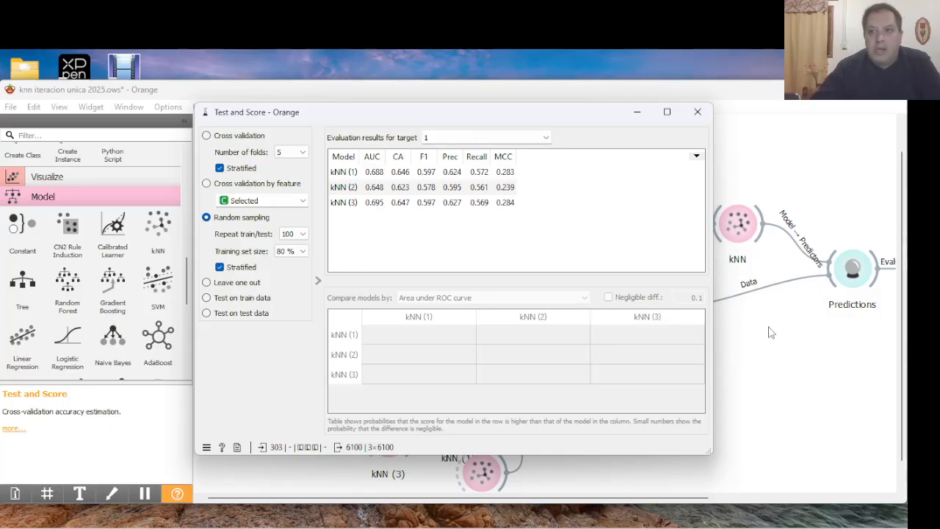
pyautogui.click(698, 112)
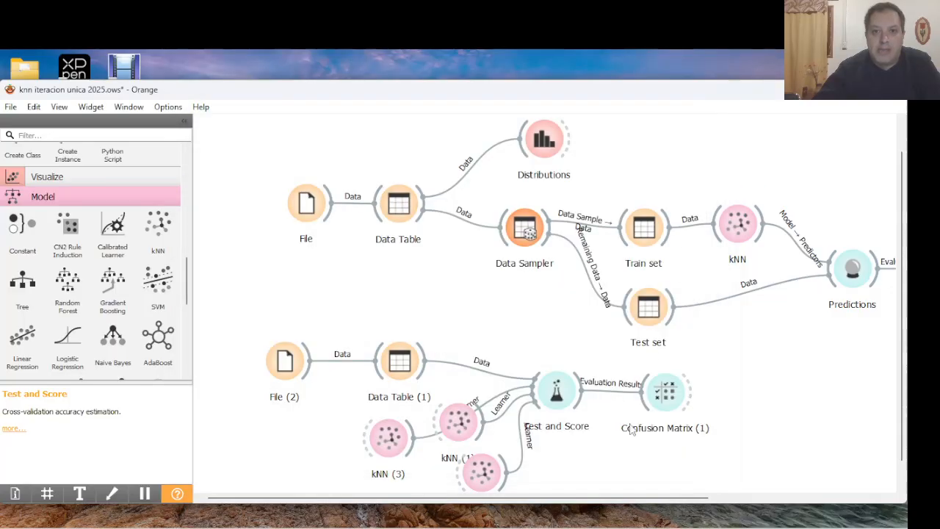
pyautogui.scroll(-1, 632, 430)
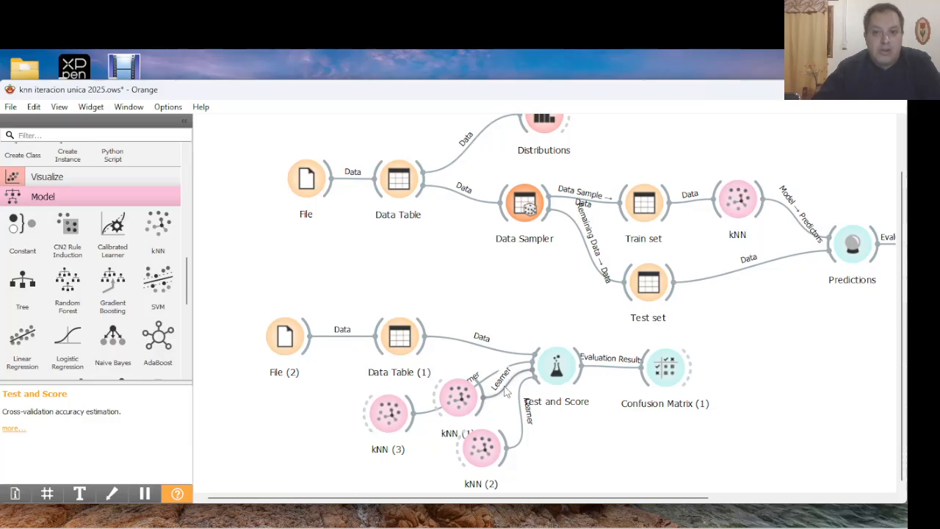
# Switch to the PowerPoint presentation on supervised learning and look through its slides on evaluation, decision trees and the iris dataset
pyautogui.moveTo(566, 379)
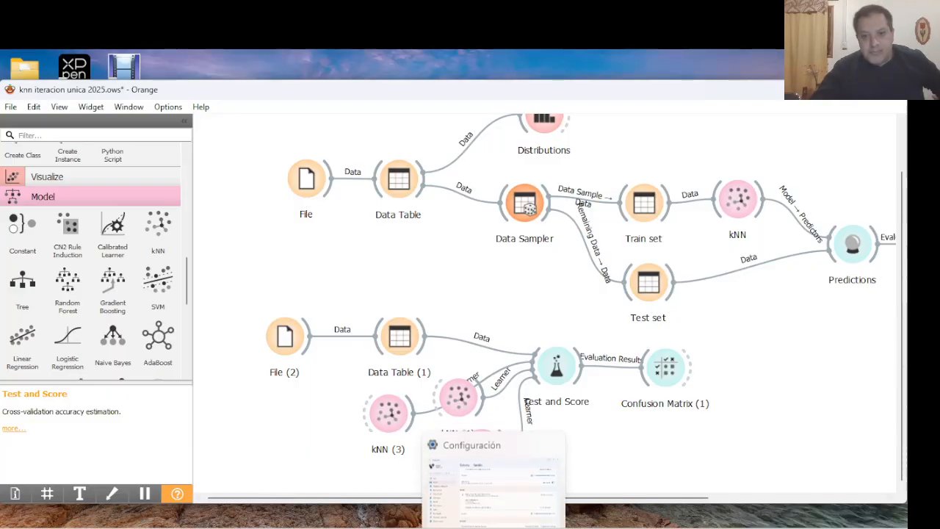
pyautogui.moveTo(523, 527)
pyautogui.click(392, 498)
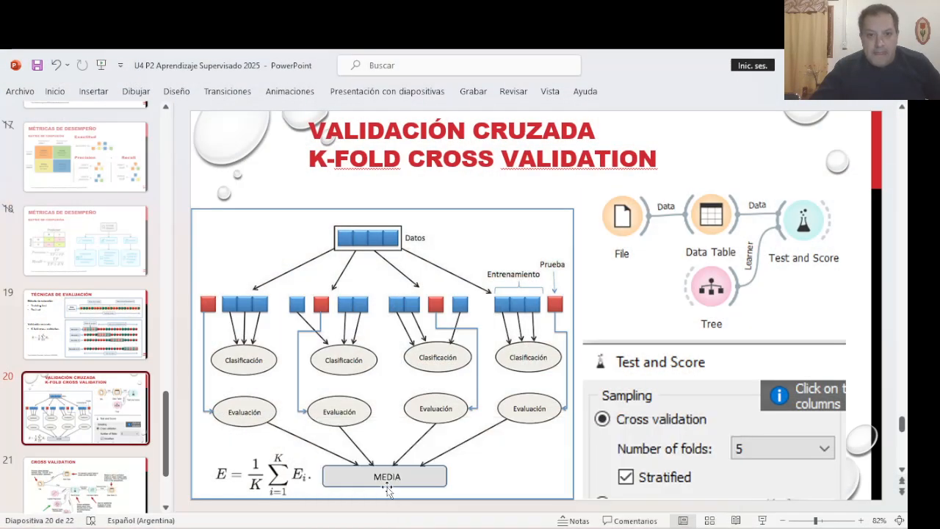
pyautogui.scroll(-2, 96, 451)
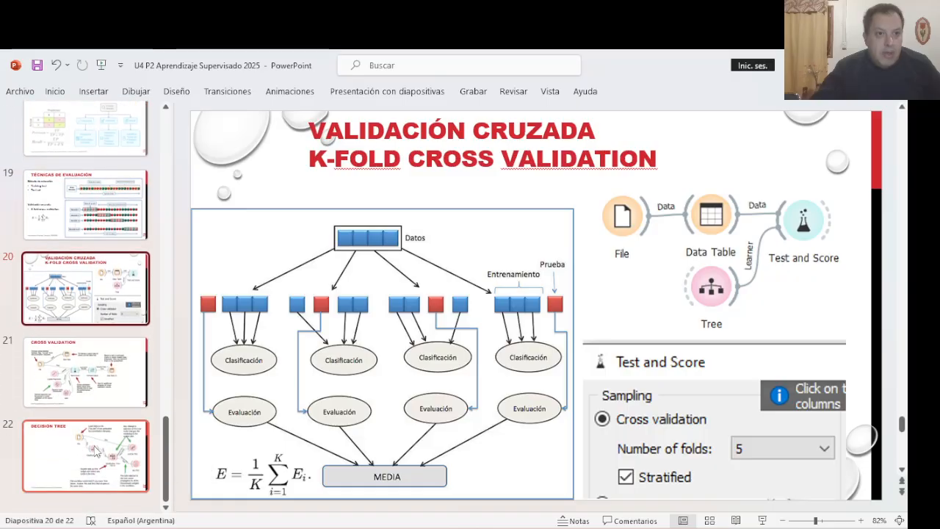
pyautogui.scroll(2, 96, 451)
pyautogui.scroll(6, 95, 451)
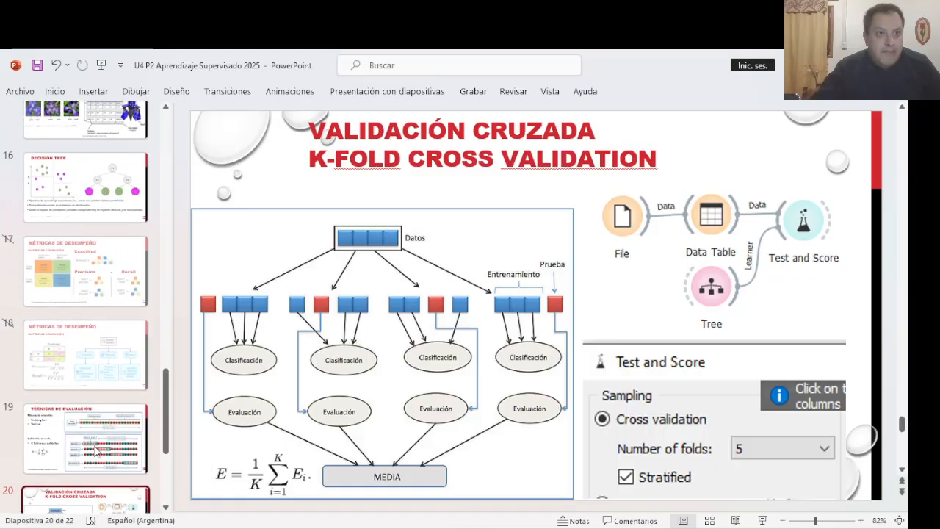
pyautogui.scroll(4, 96, 451)
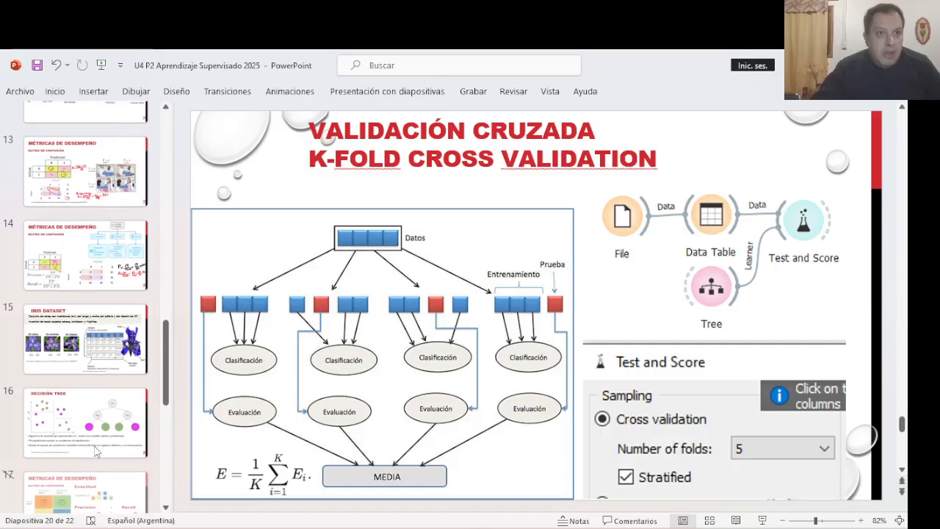
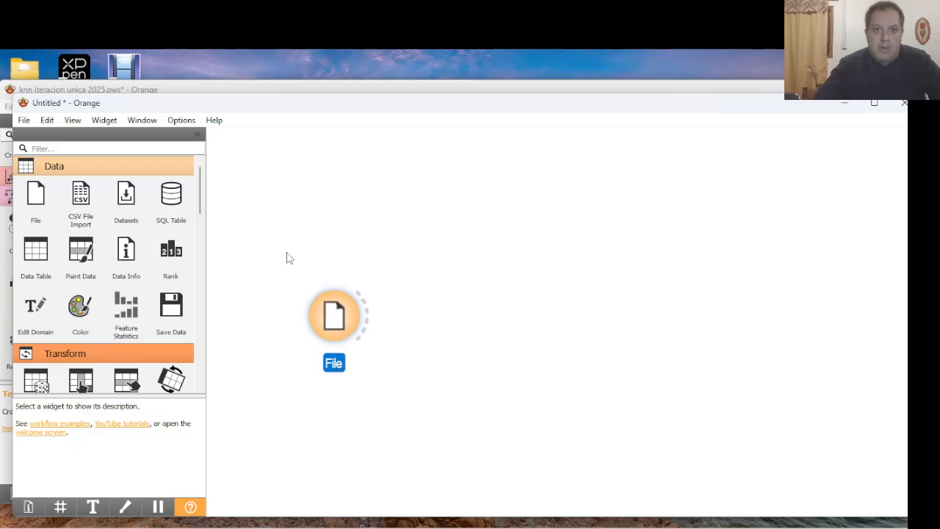
# Load the iris.tab dataset in the new workflow's File widget and connect a new Data Table widget to it
pyautogui.doubleClick(336, 312)
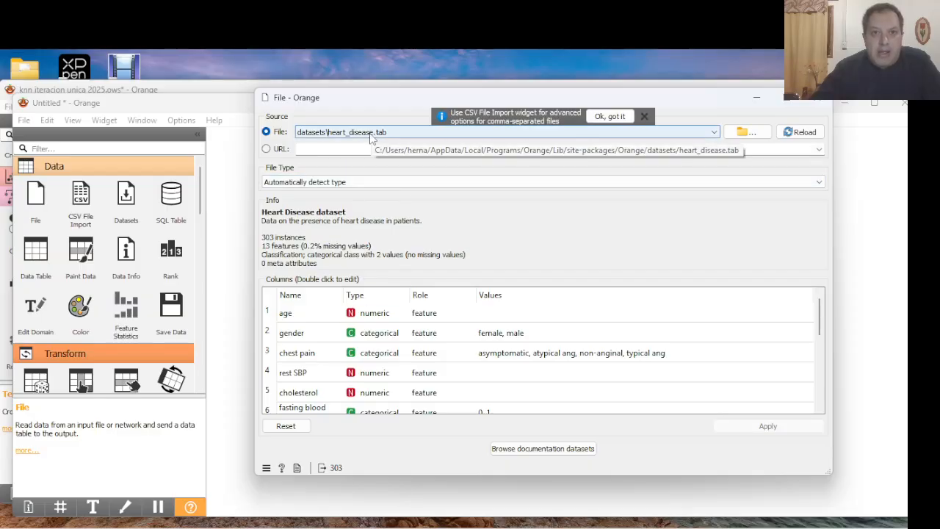
pyautogui.click(371, 134)
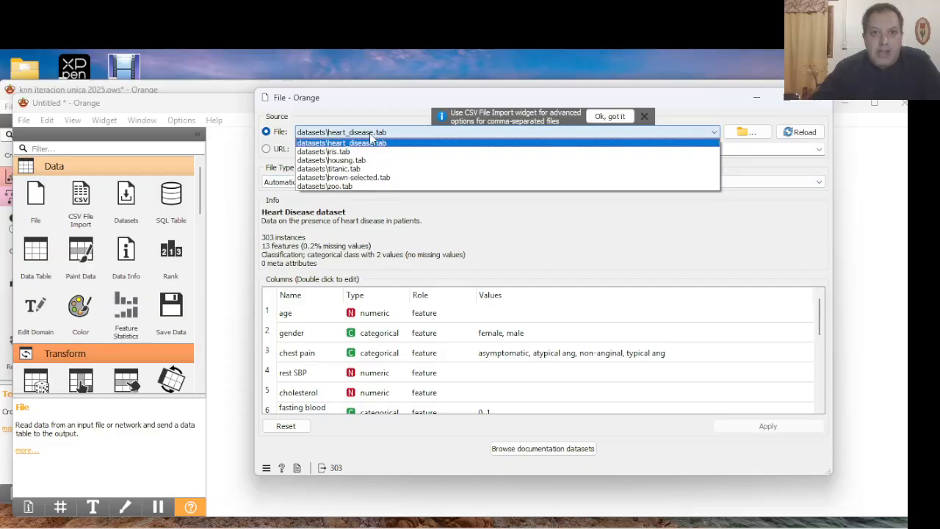
pyautogui.click(334, 153)
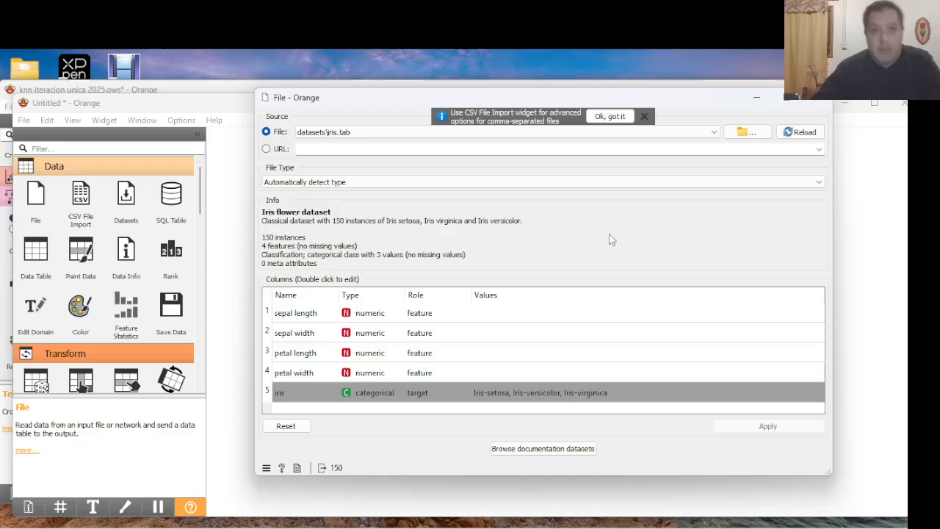
pyautogui.click(816, 104)
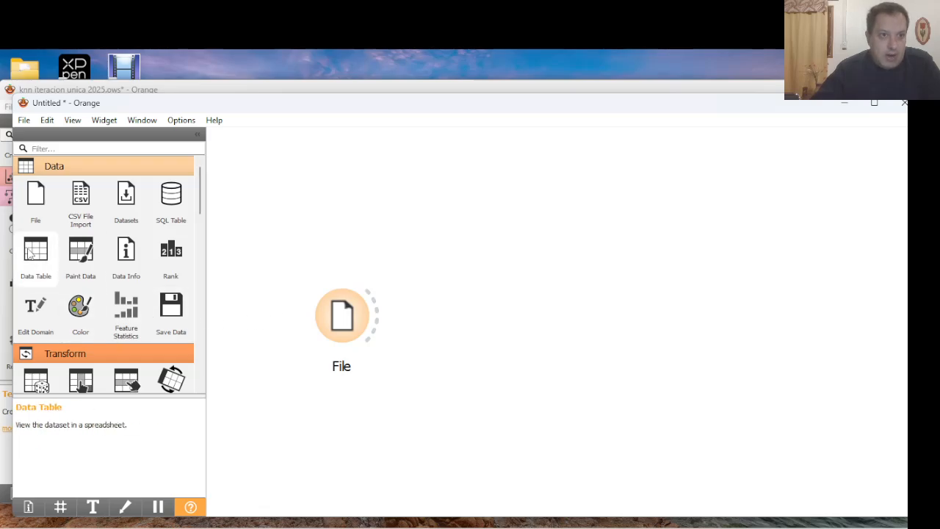
pyautogui.moveTo(30, 253); pyautogui.dragTo(507, 322)
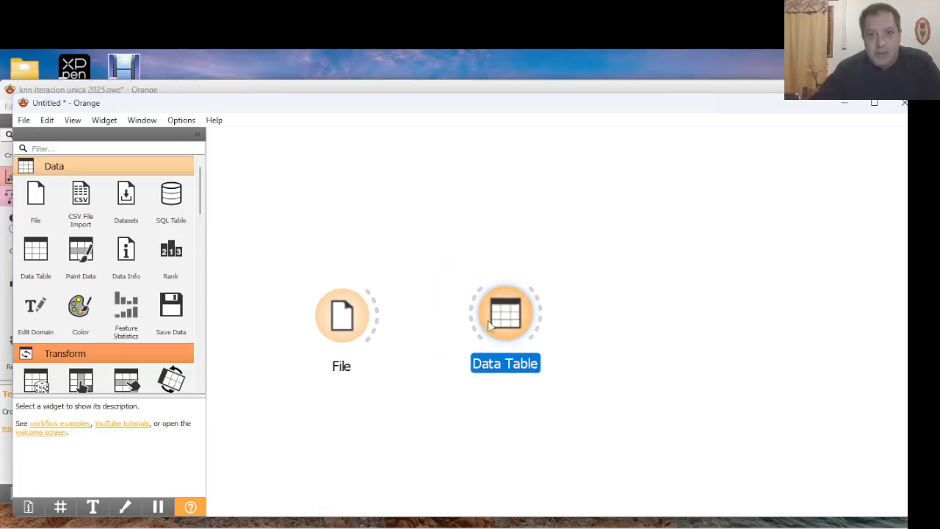
pyautogui.moveTo(377, 319); pyautogui.dragTo(475, 315)
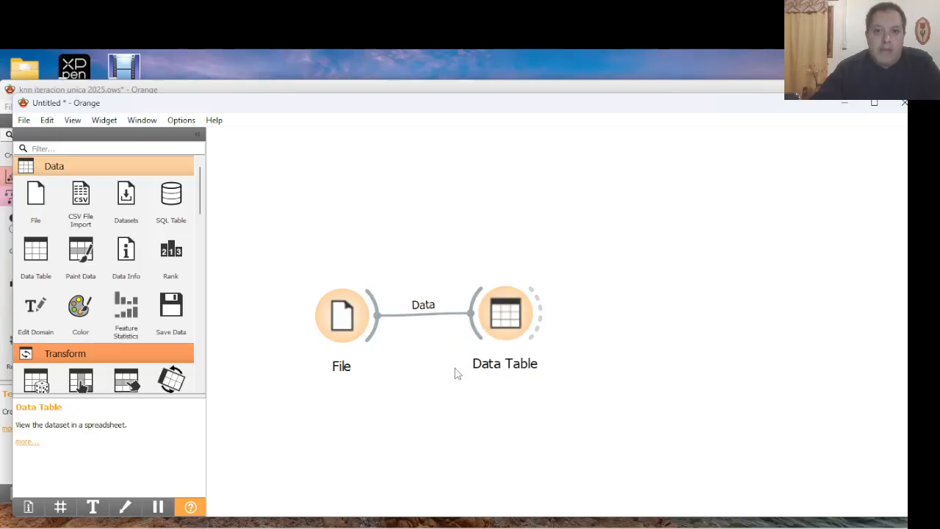
# Examine the iris instances, their classes and features throughout the Data Table, and close it
pyautogui.doubleClick(500, 320)
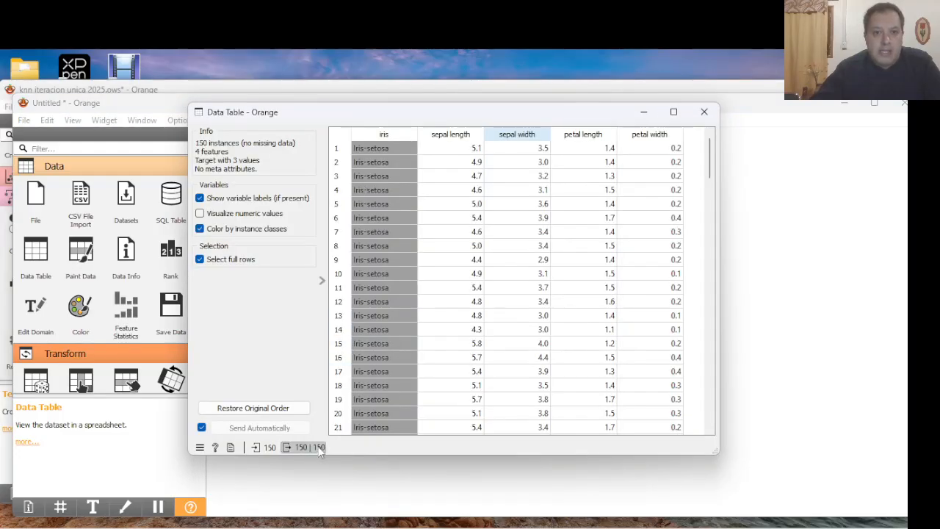
pyautogui.moveTo(307, 456)
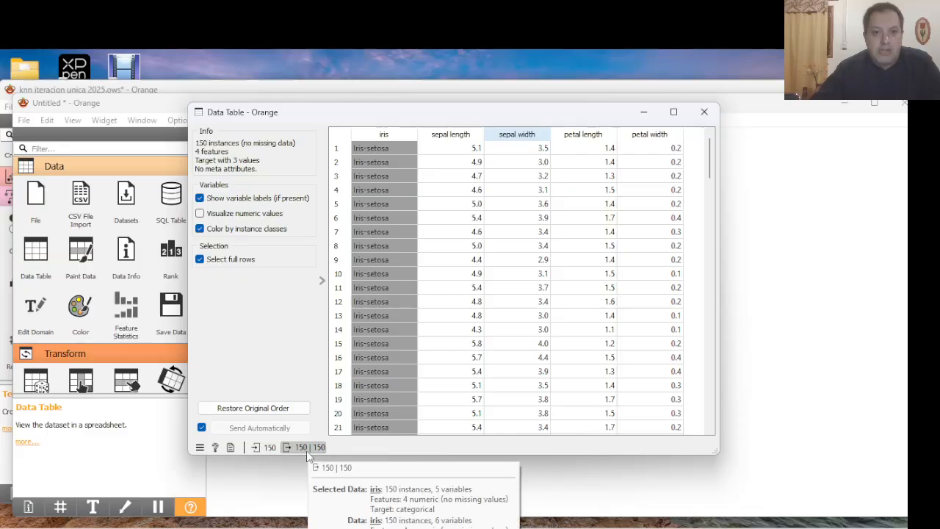
pyautogui.scroll(-5, 577, 219)
pyautogui.scroll(-14, 578, 219)
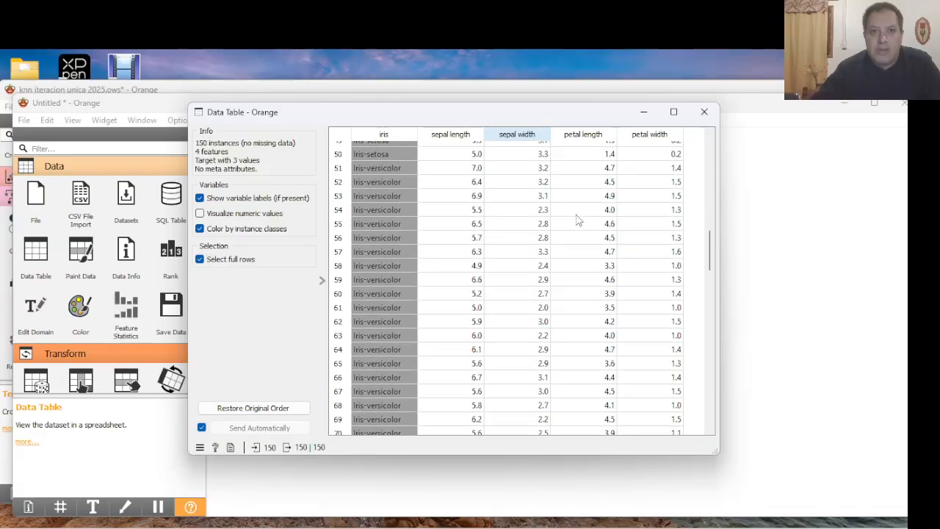
pyautogui.scroll(-18, 577, 219)
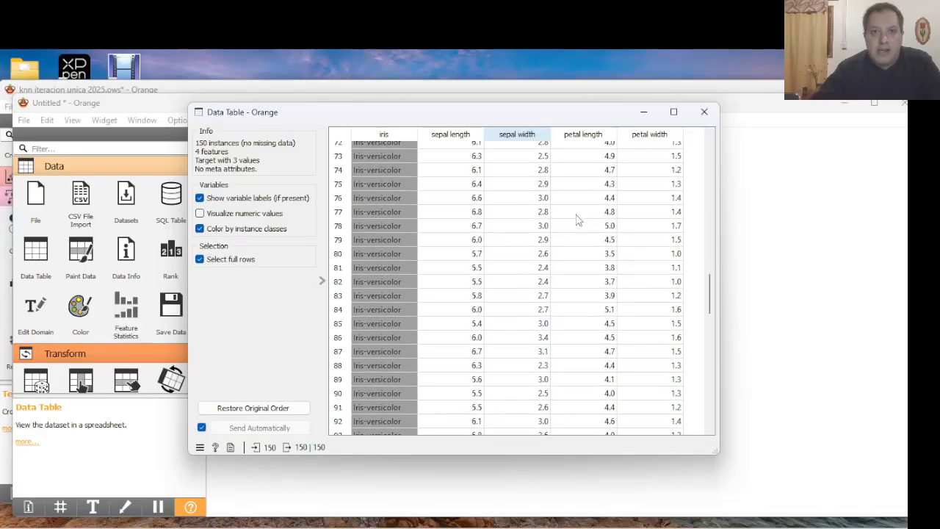
pyautogui.scroll(-6, 578, 219)
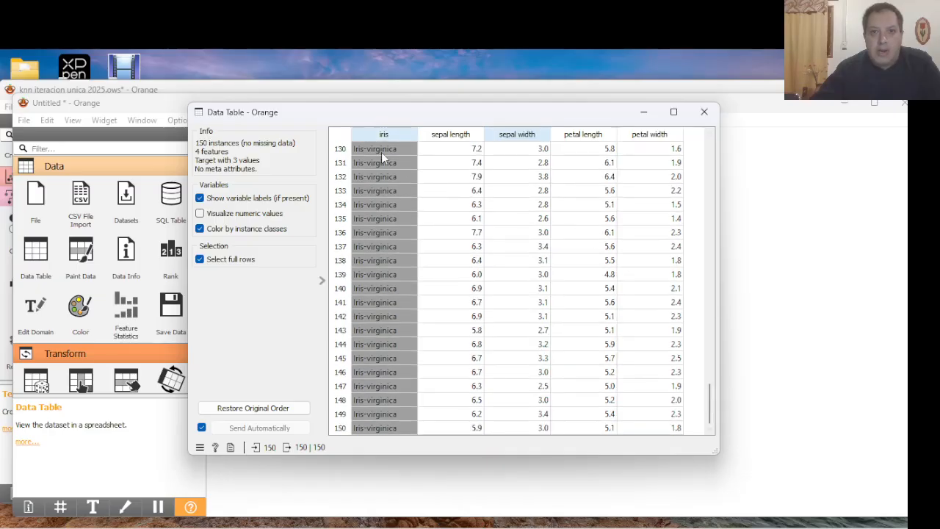
pyautogui.scroll(19, 385, 281)
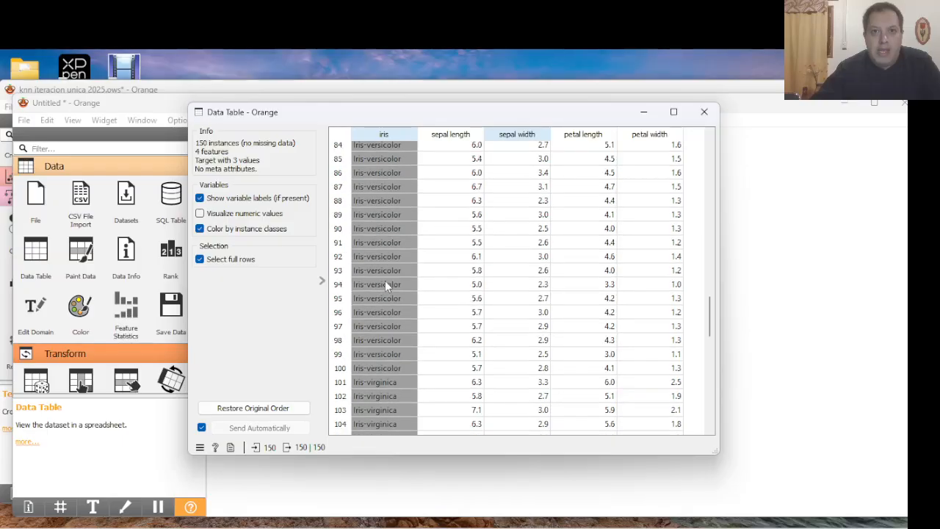
pyautogui.scroll(20, 385, 281)
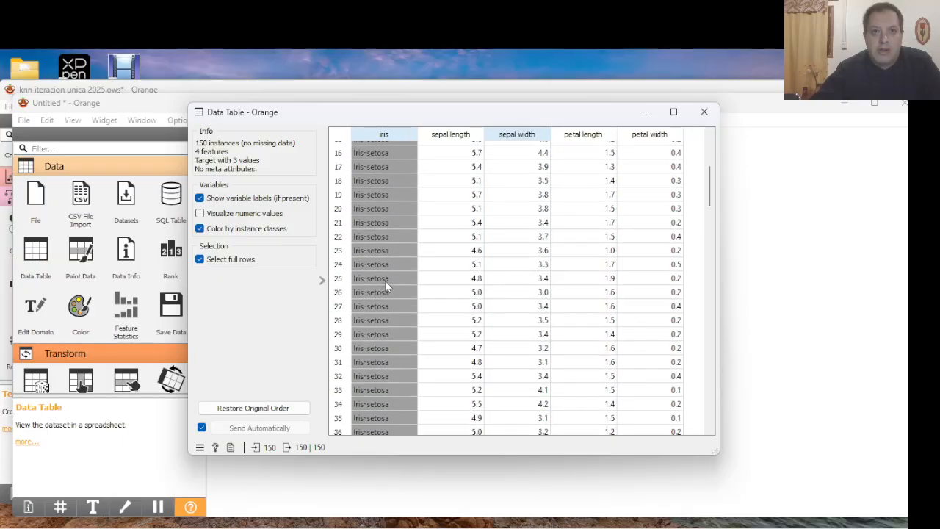
pyautogui.scroll(1, 385, 281)
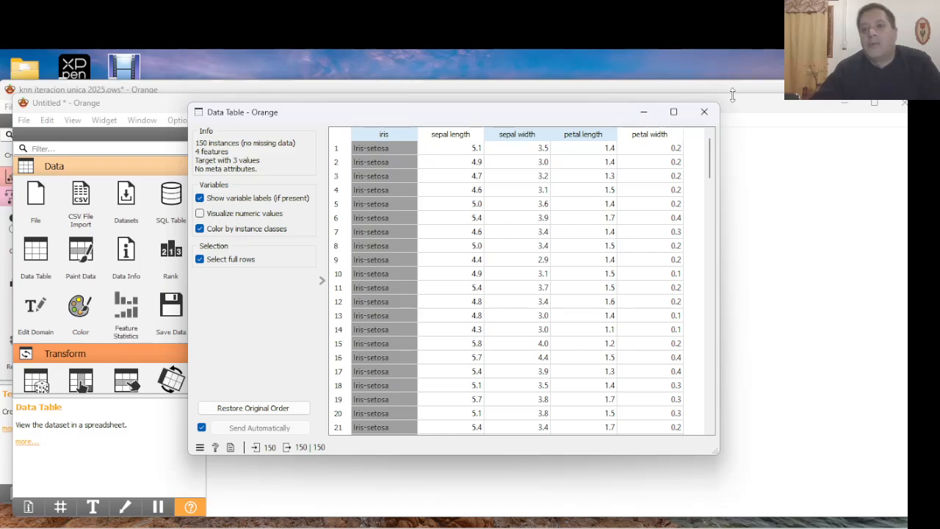
pyautogui.click(704, 112)
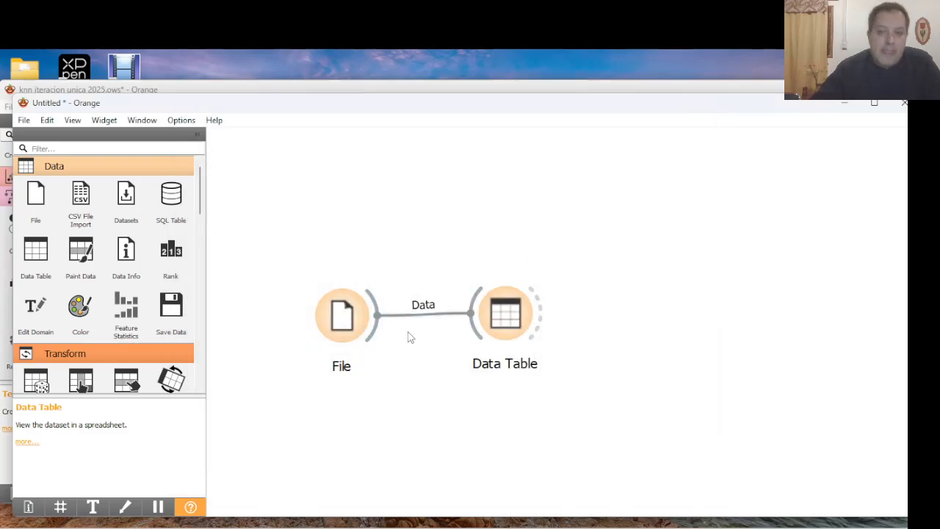
# Add a Test and Score widget and link the Data Table's Data output to its Data input
pyautogui.scroll(-10, 96, 351)
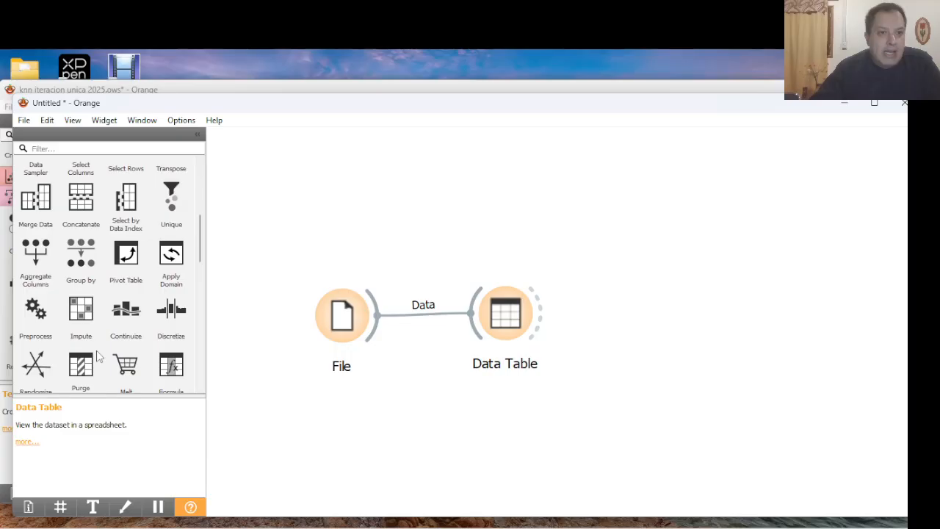
pyautogui.scroll(-10, 98, 356)
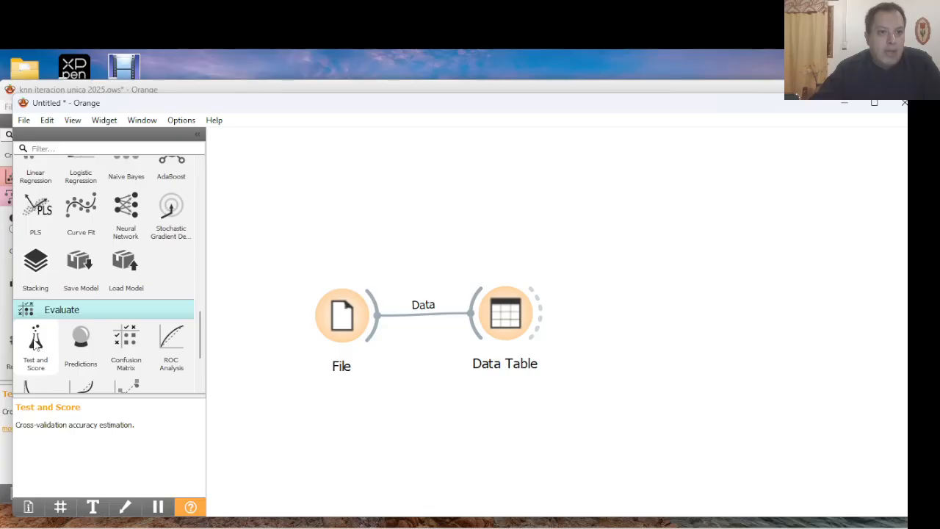
pyautogui.moveTo(35, 331); pyautogui.dragTo(696, 369)
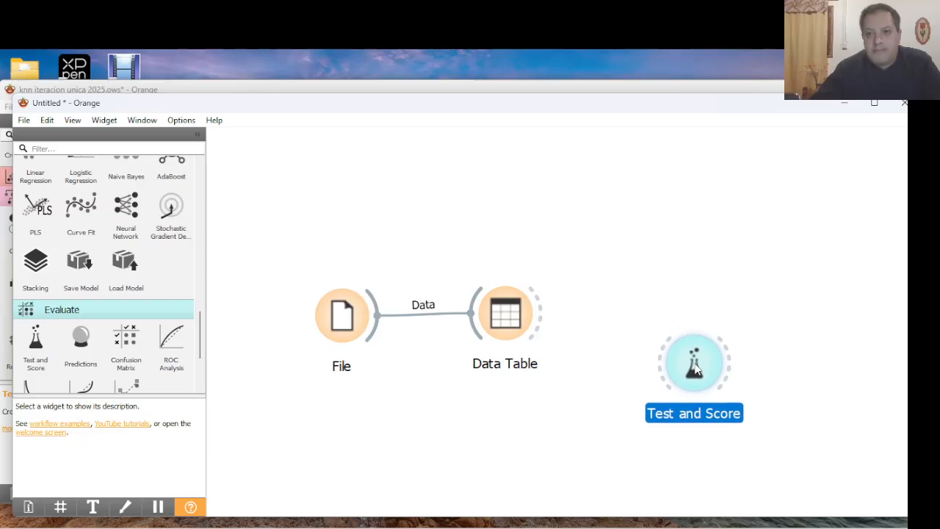
pyautogui.moveTo(542, 315); pyautogui.dragTo(682, 378)
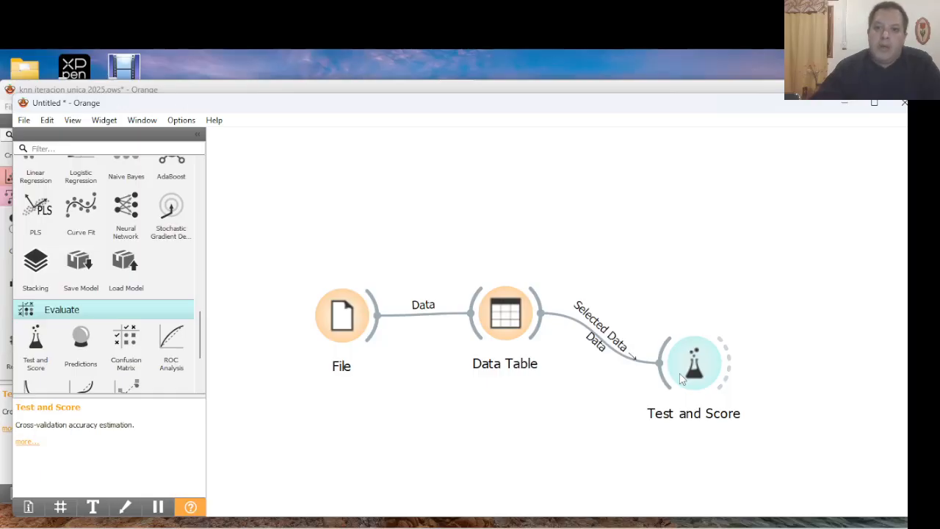
pyautogui.doubleClick(609, 352)
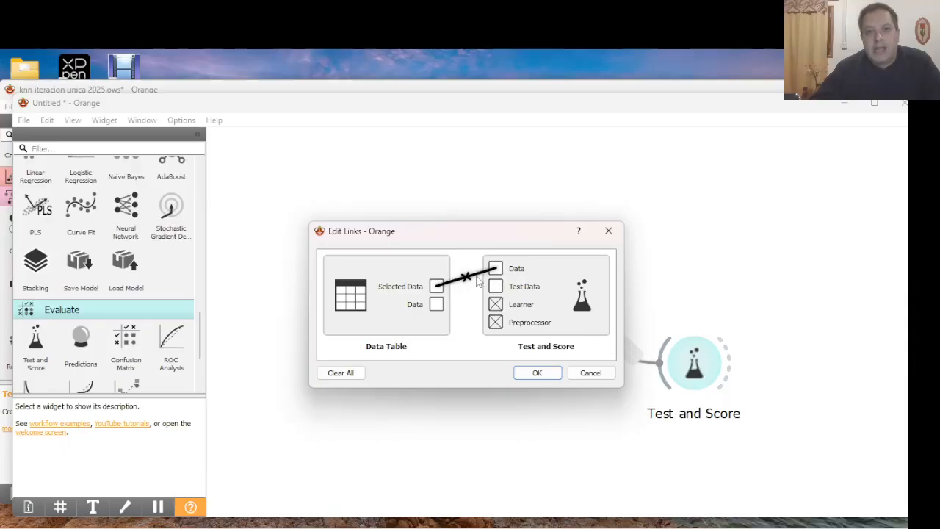
pyautogui.click(468, 281)
pyautogui.moveTo(438, 304); pyautogui.dragTo(493, 276)
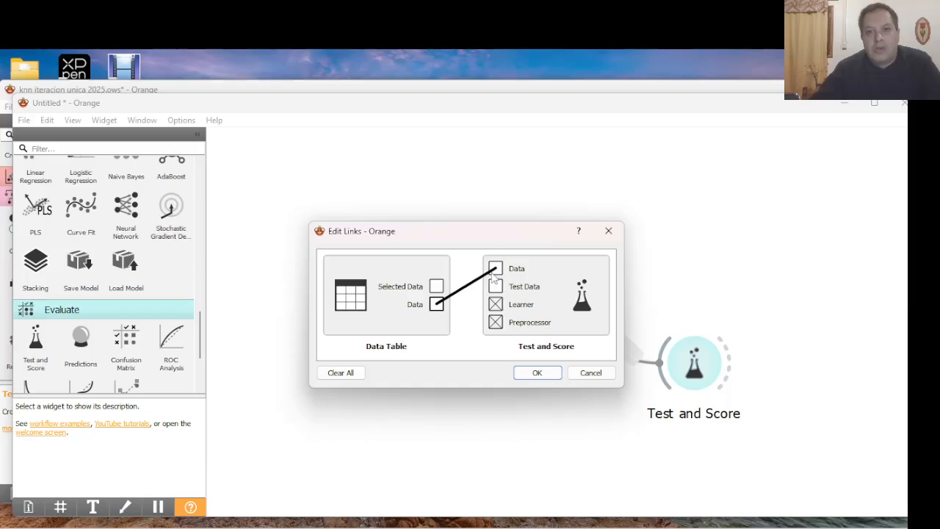
pyautogui.click(537, 372)
# Set Test and Score to stratified cross validation with 5 folds, and close its window
pyautogui.doubleClick(694, 364)
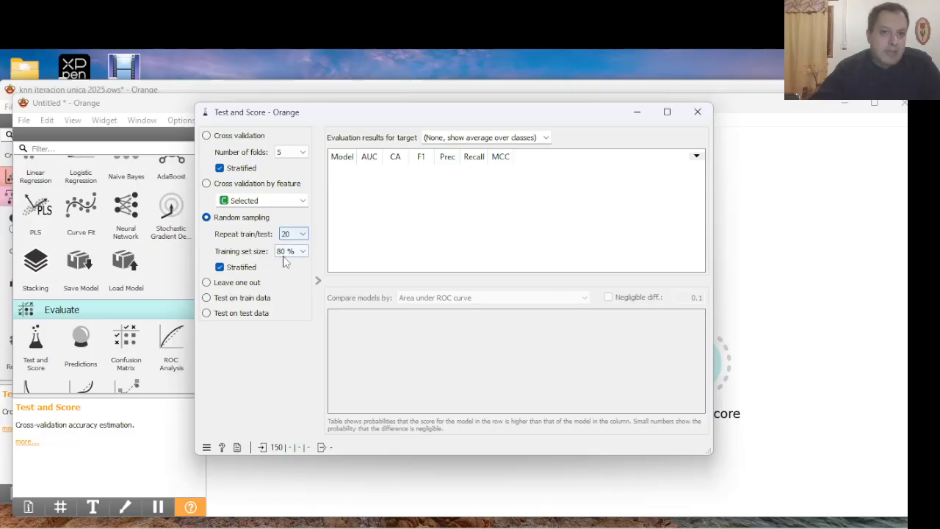
pyautogui.click(210, 138)
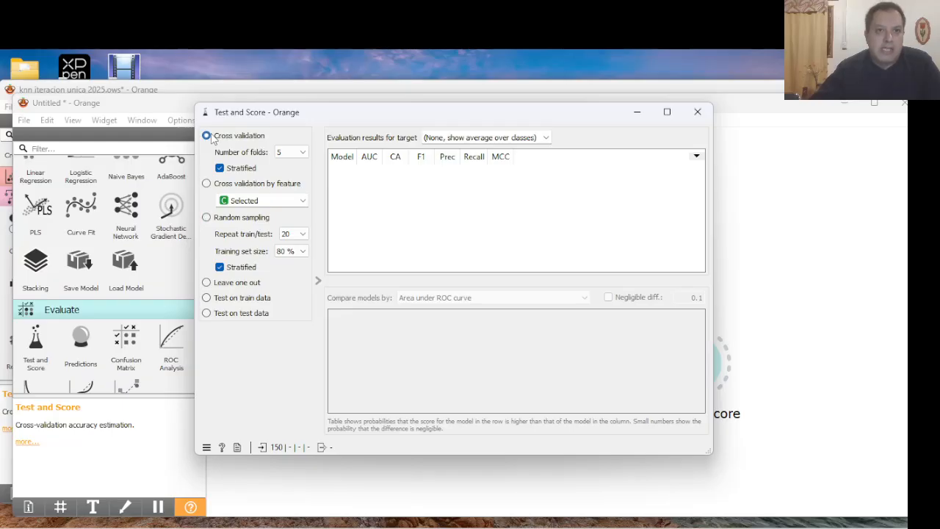
pyautogui.click(287, 158)
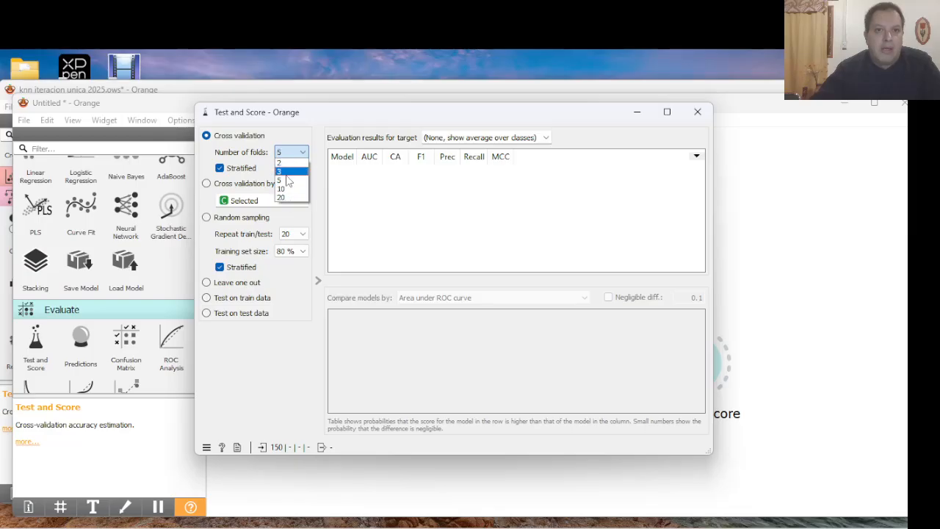
pyautogui.click(287, 183)
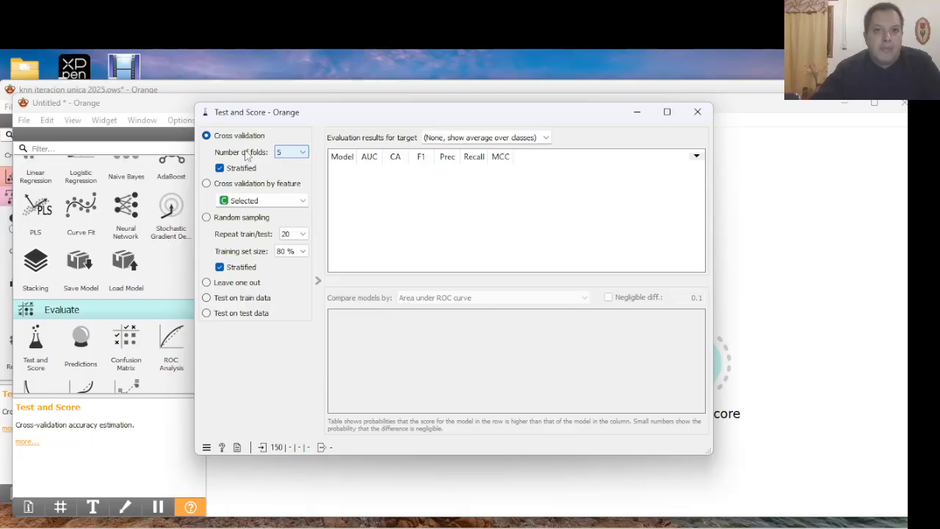
pyautogui.click(705, 112)
pyautogui.scroll(-1, 774, 362)
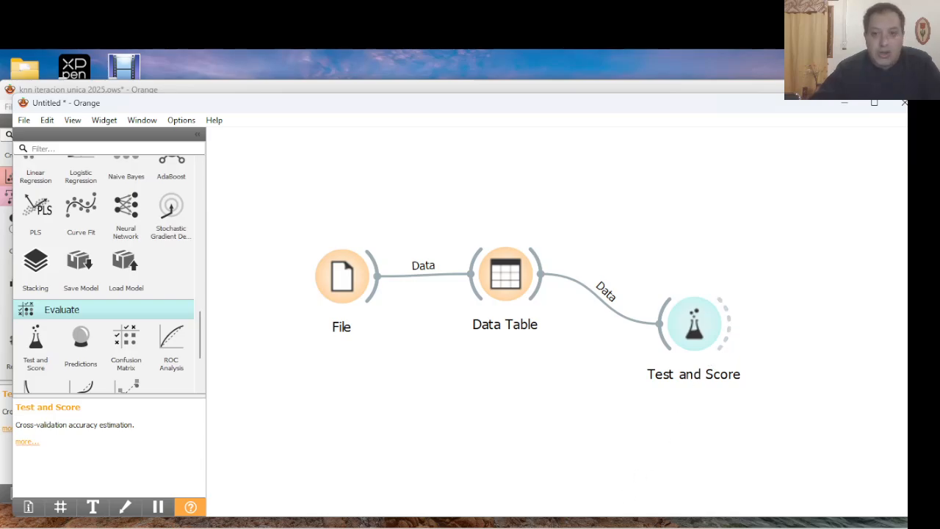
# Switch to the PowerPoint presentation on supervised learning and present the Decision Tree slide full screen
pyautogui.moveTo(523, 528)
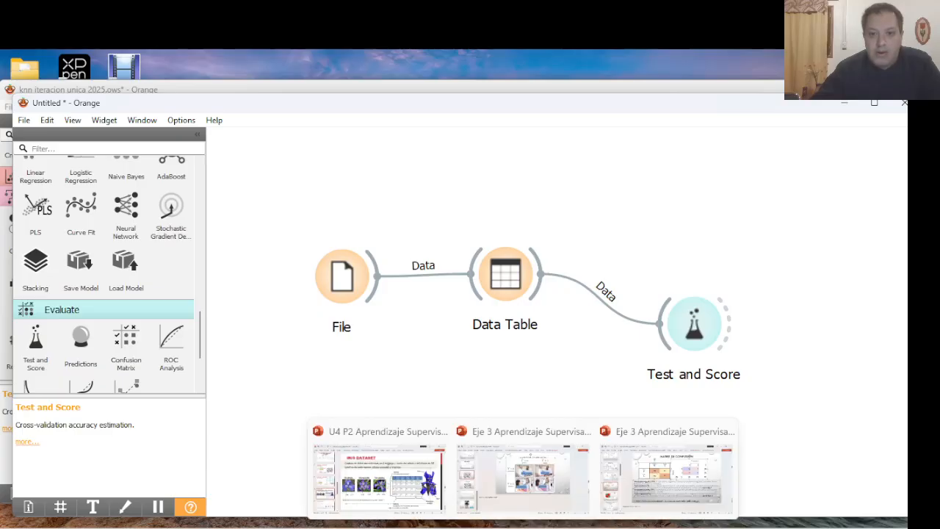
pyautogui.click(400, 499)
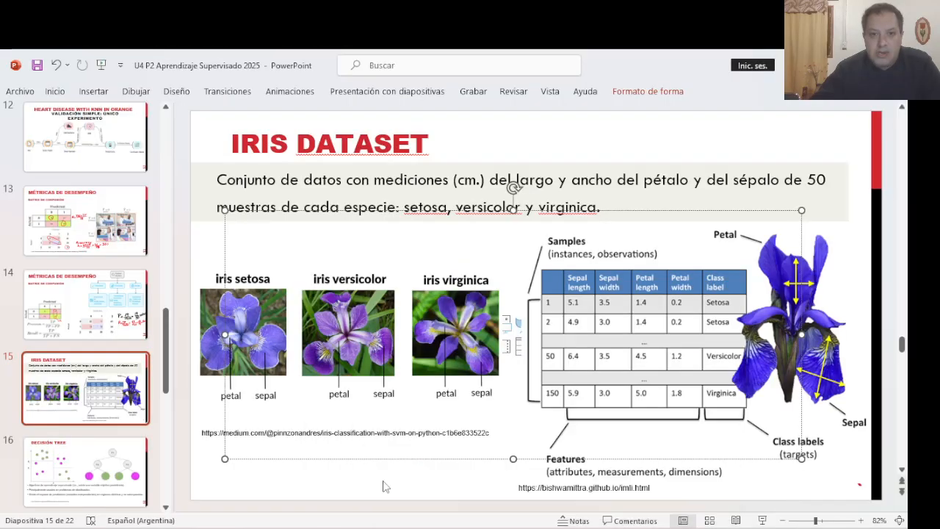
pyautogui.click(88, 460)
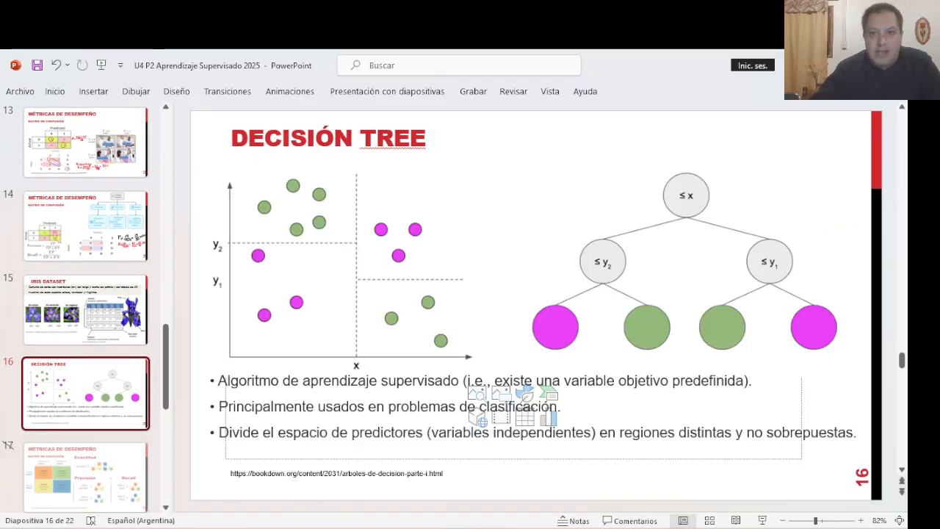
pyautogui.click(762, 520)
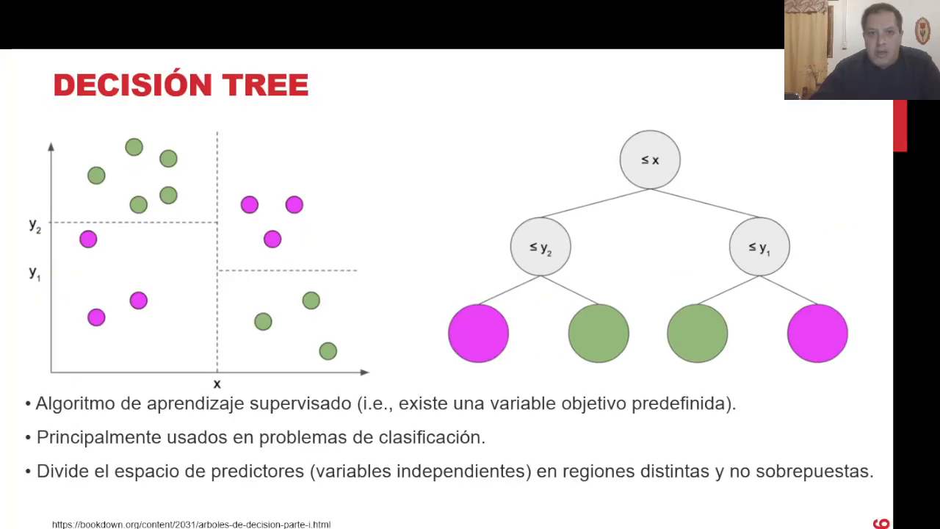
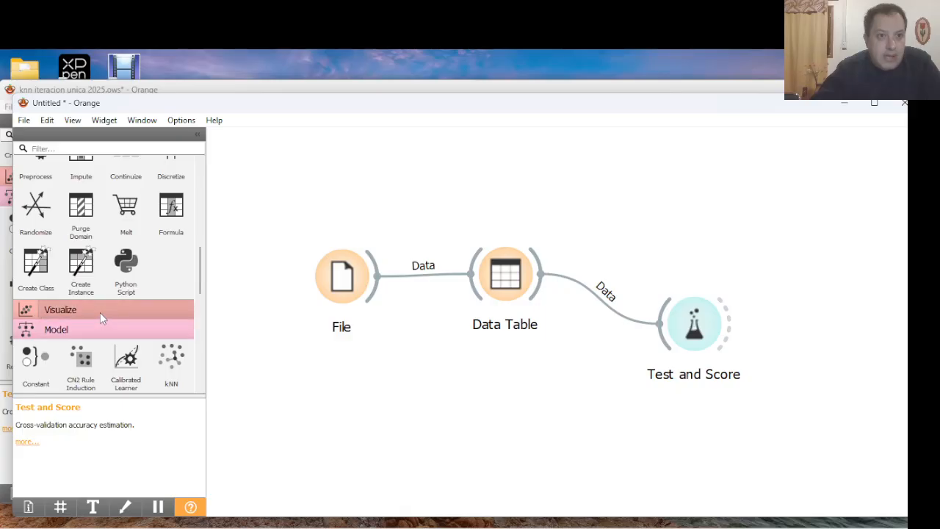
# Add a Scatter Plot widget and link the Data Table's Data output to its Data input
pyautogui.click(100, 312)
pyautogui.scroll(-2, 102, 318)
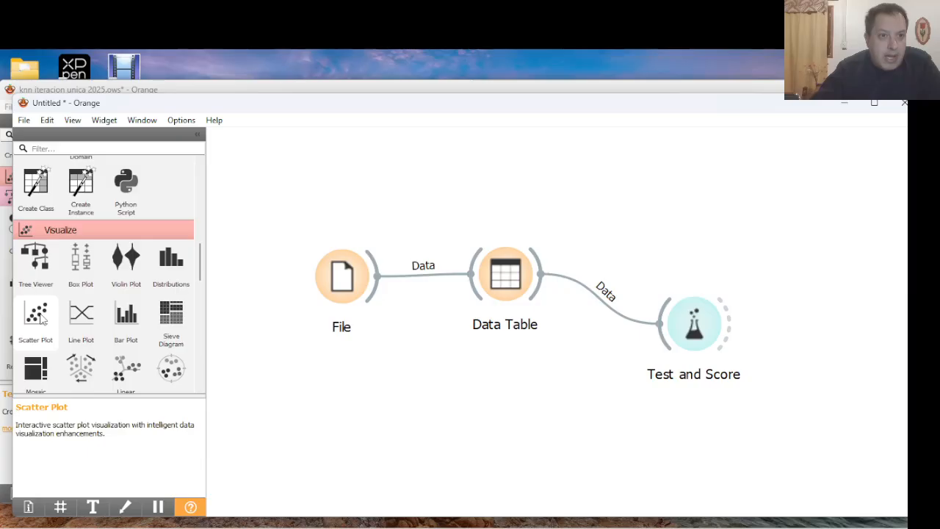
pyautogui.moveTo(42, 317); pyautogui.dragTo(644, 212)
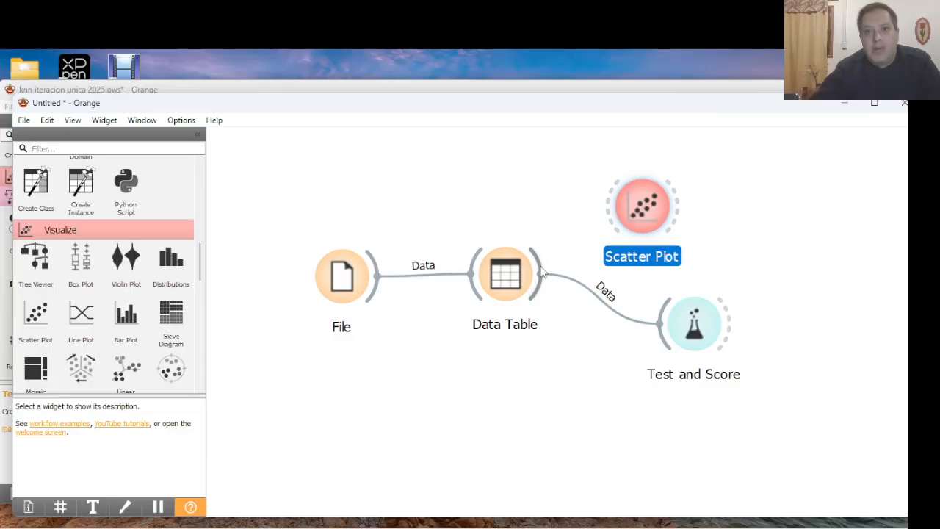
pyautogui.moveTo(543, 273); pyautogui.dragTo(697, 207)
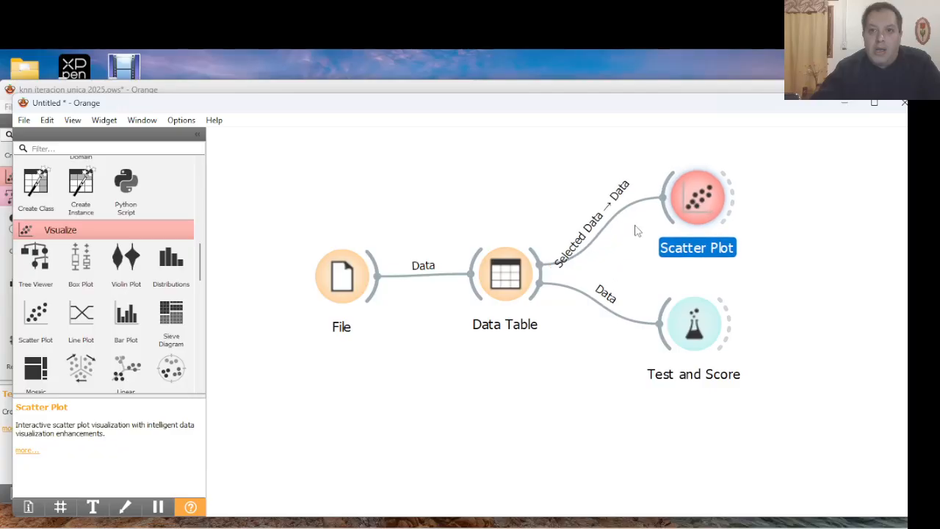
pyautogui.click(596, 229)
pyautogui.doubleClick(596, 228)
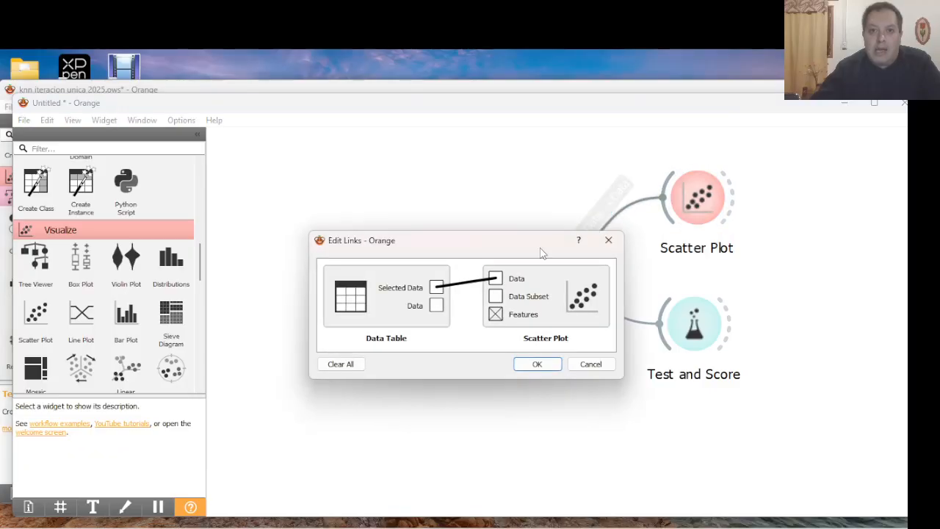
pyautogui.moveTo(436, 307); pyautogui.dragTo(496, 280)
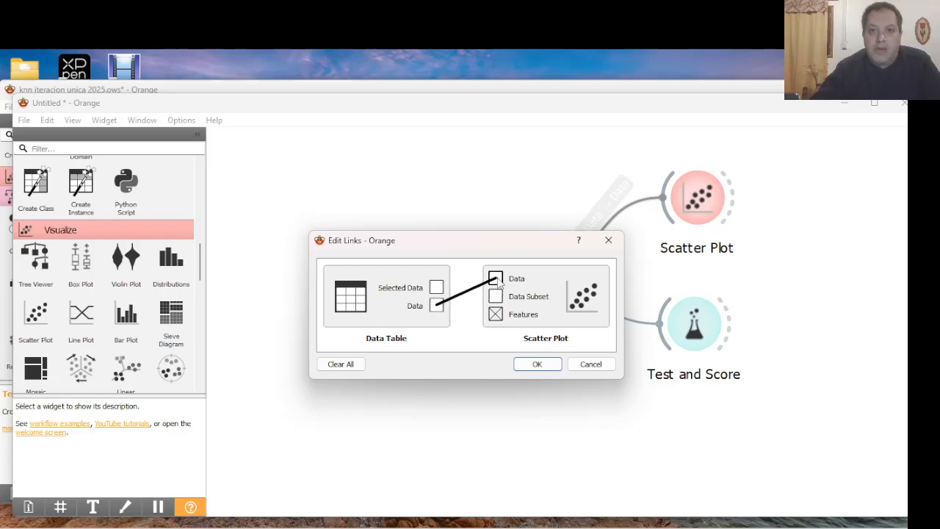
pyautogui.click(535, 365)
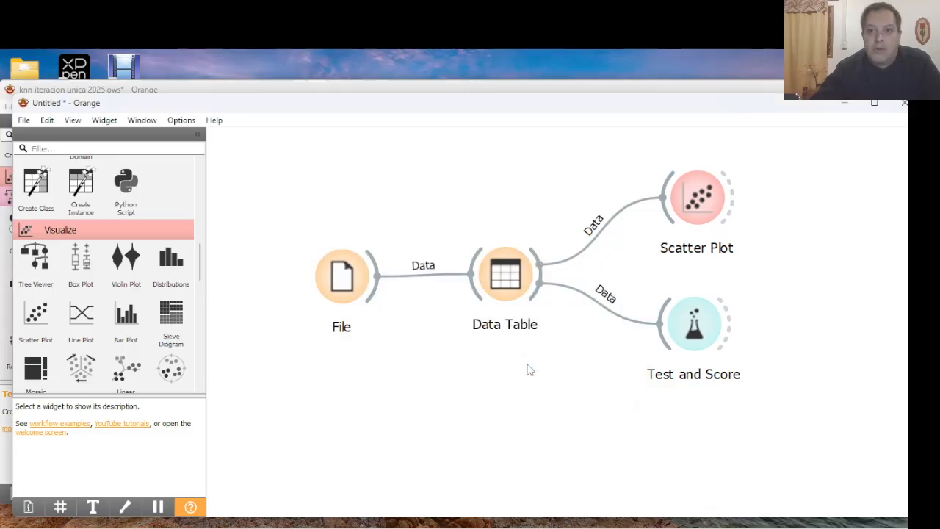
# Rank the informative projections in the Scatter Plot and preview several, ending with petal length against sepal width
pyautogui.doubleClick(692, 204)
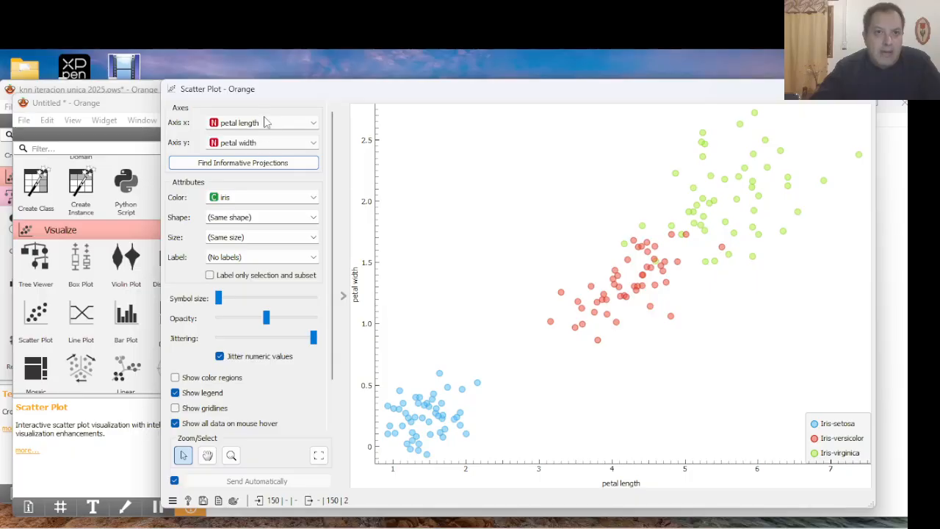
pyautogui.click(236, 171)
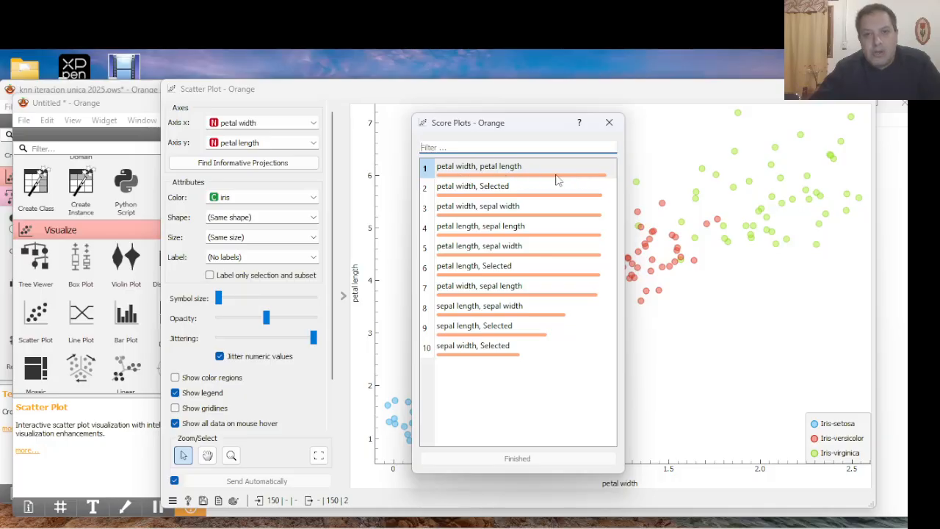
pyautogui.click(494, 192)
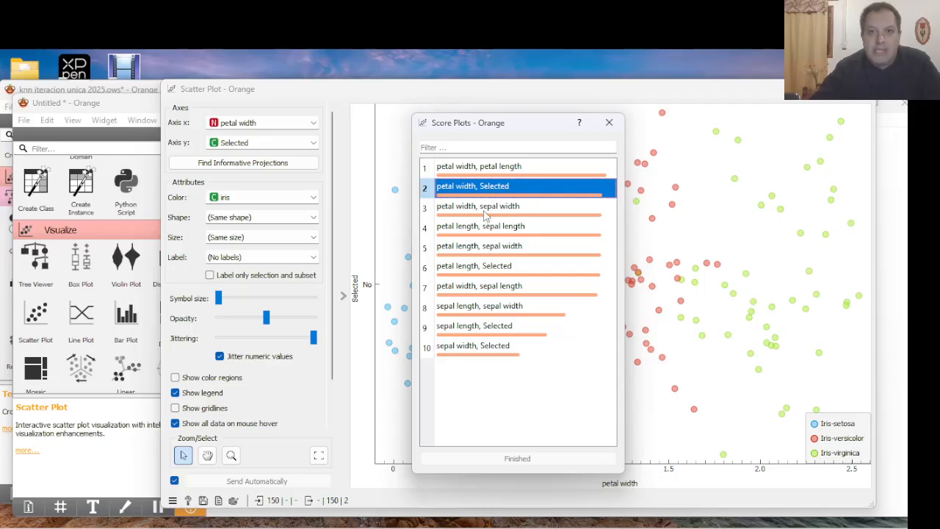
pyautogui.click(485, 210)
pyautogui.click(478, 230)
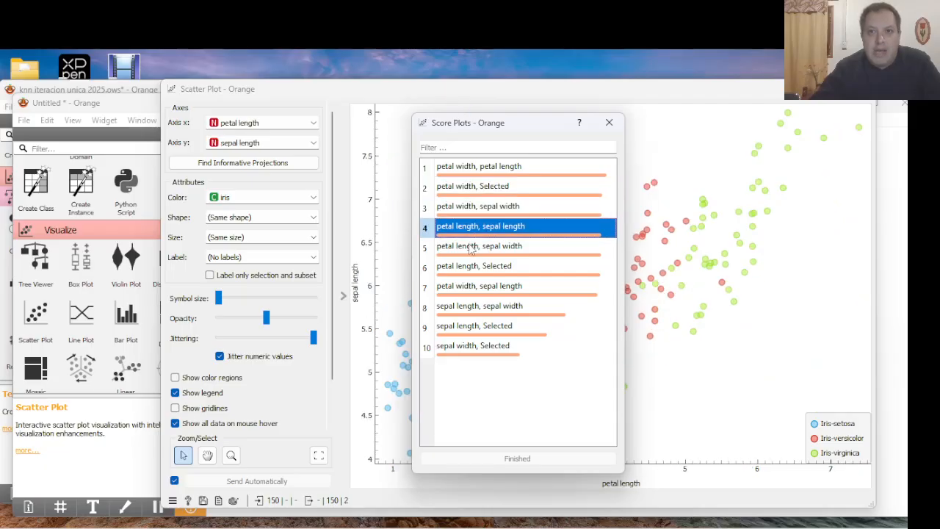
pyautogui.click(471, 250)
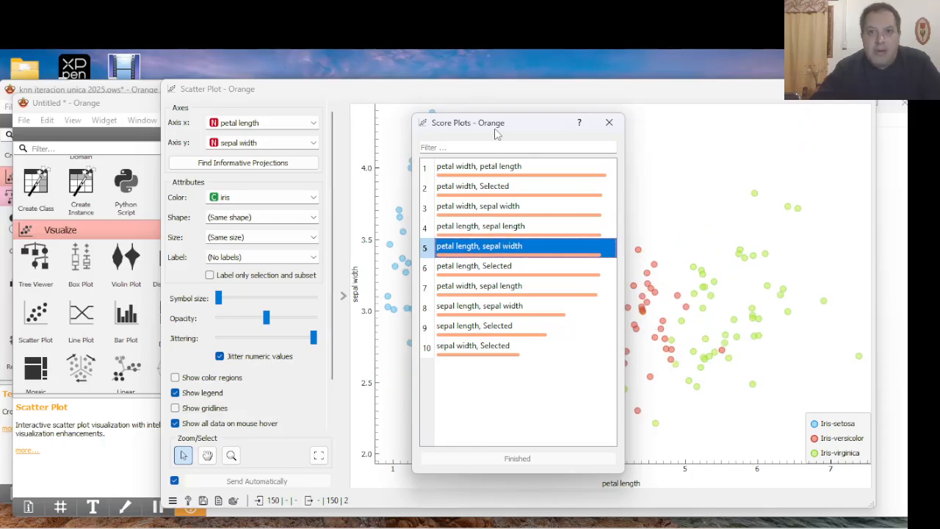
# Compare the higher-ranked projections with the plot uncovered, apply petal width against petal length, and close the Score Plots window
pyautogui.moveTo(507, 131); pyautogui.dragTo(175, 115)
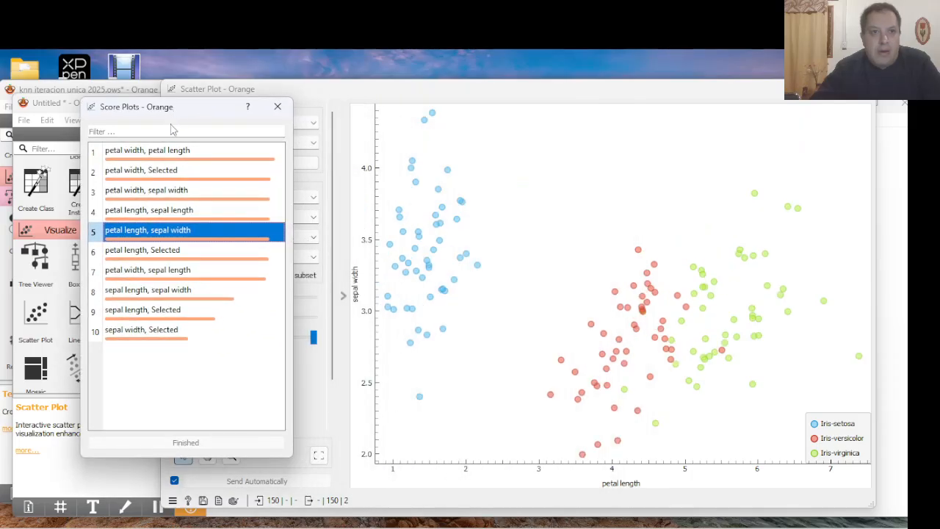
pyautogui.click(170, 210)
pyautogui.click(177, 192)
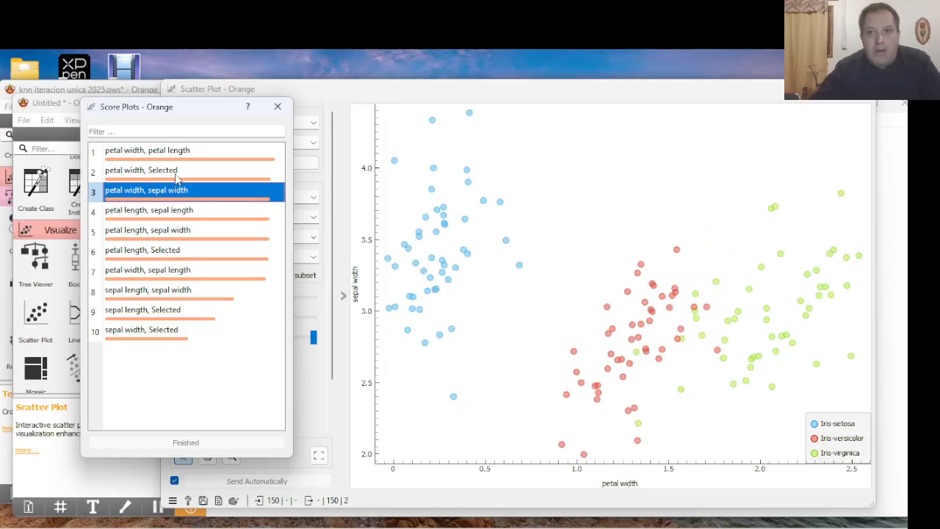
pyautogui.click(177, 176)
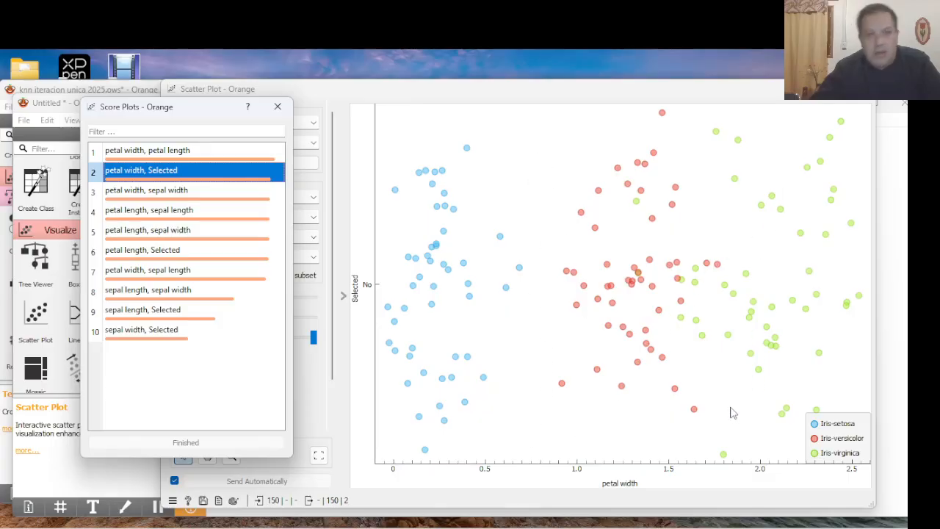
pyautogui.click(190, 154)
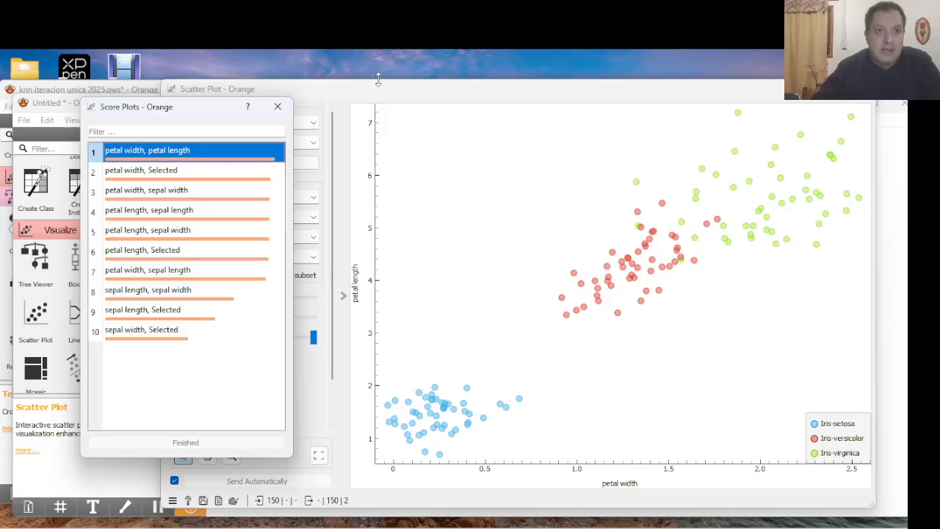
pyautogui.click(278, 108)
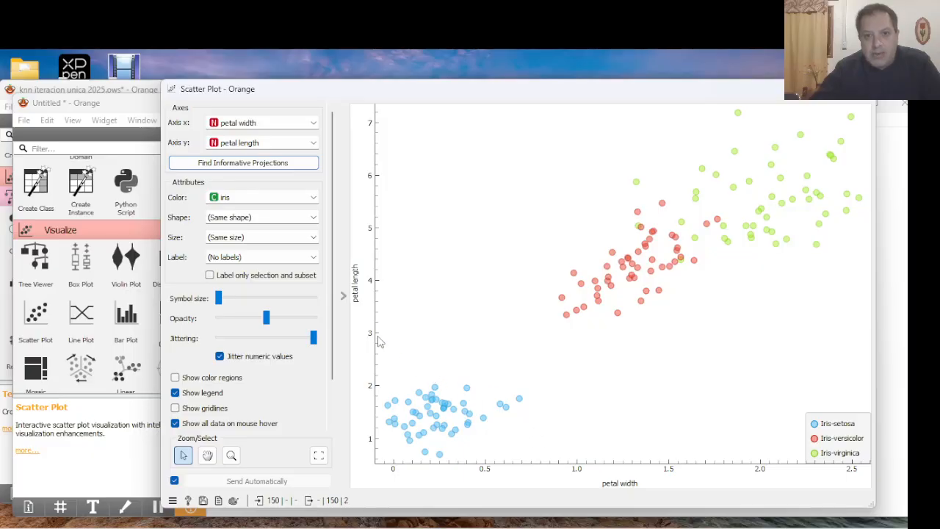
# Trace a horizontal boundary across the scatter plot between the Iris-setosa points and the other two species, at petal length about 2.5
pyautogui.moveTo(379, 345); pyautogui.dragTo(874, 347)
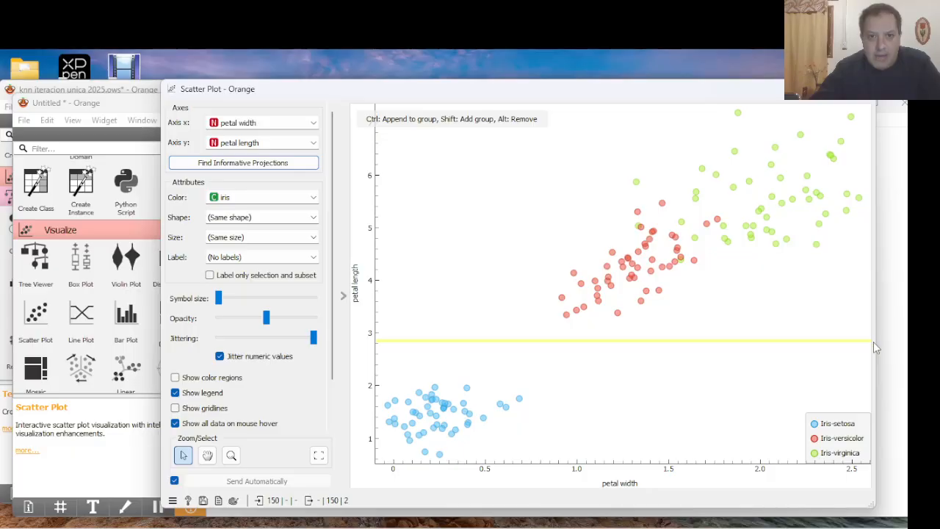
pyautogui.moveTo(874, 342); pyautogui.dragTo(874, 342)
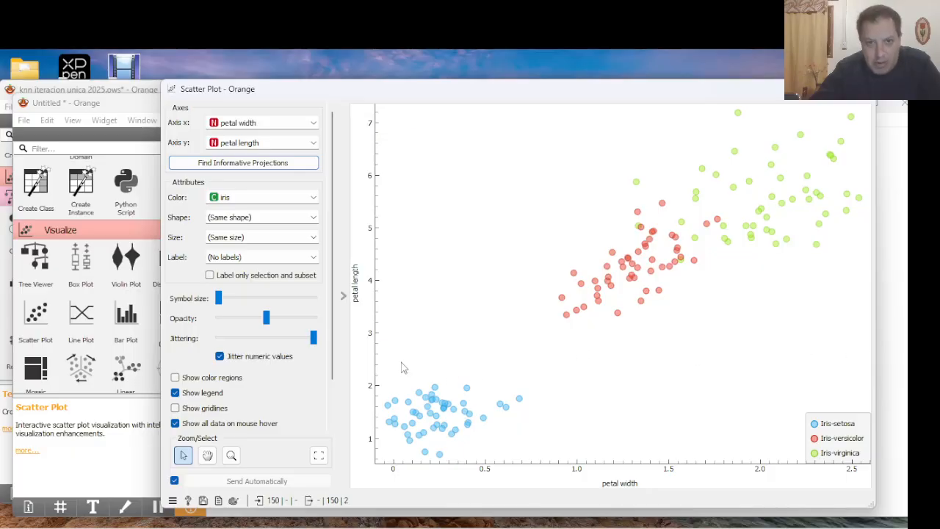
pyautogui.moveTo(377, 360); pyautogui.dragTo(872, 359)
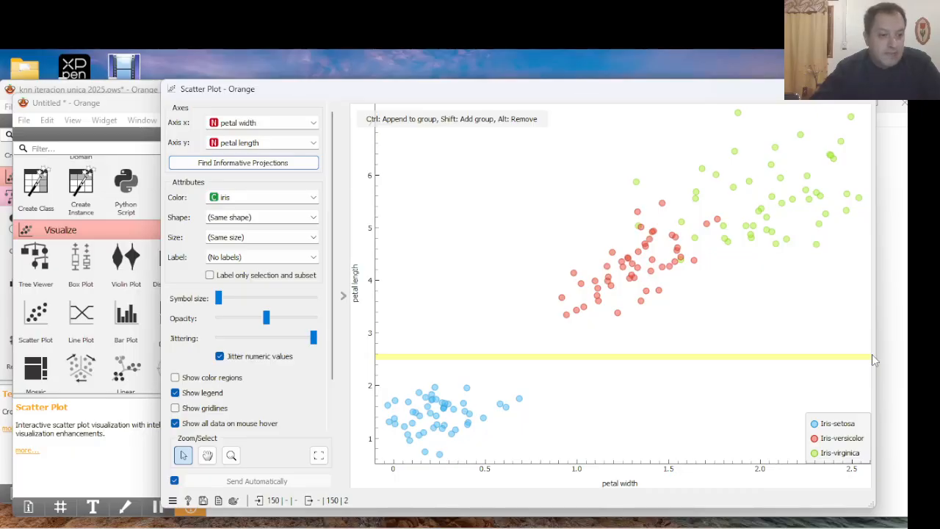
# Trace a vertical boundary at petal width about 0.75 and extend it over the Iris-setosa cluster to select its points
pyautogui.moveTo(872, 355); pyautogui.dragTo(872, 355)
pyautogui.moveTo(536, 462); pyautogui.dragTo(536, 122)
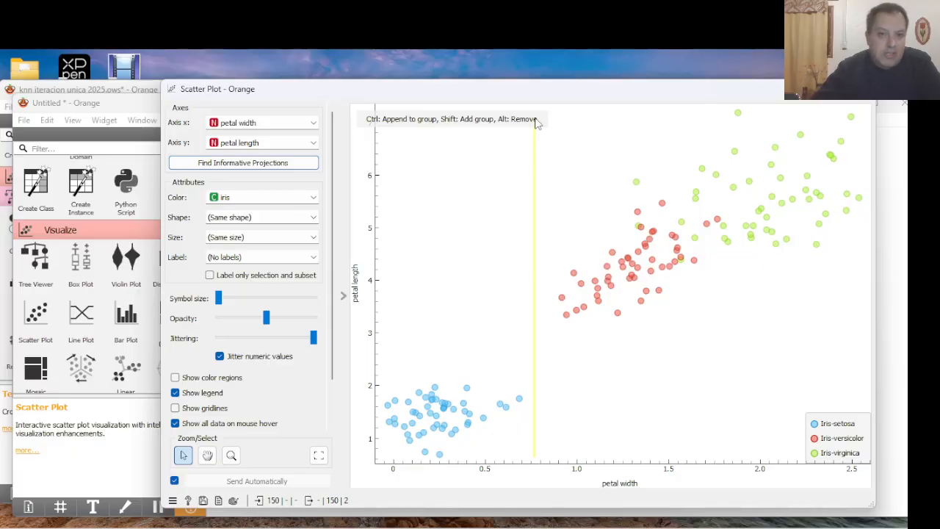
pyautogui.moveTo(537, 123); pyautogui.dragTo(381, 126)
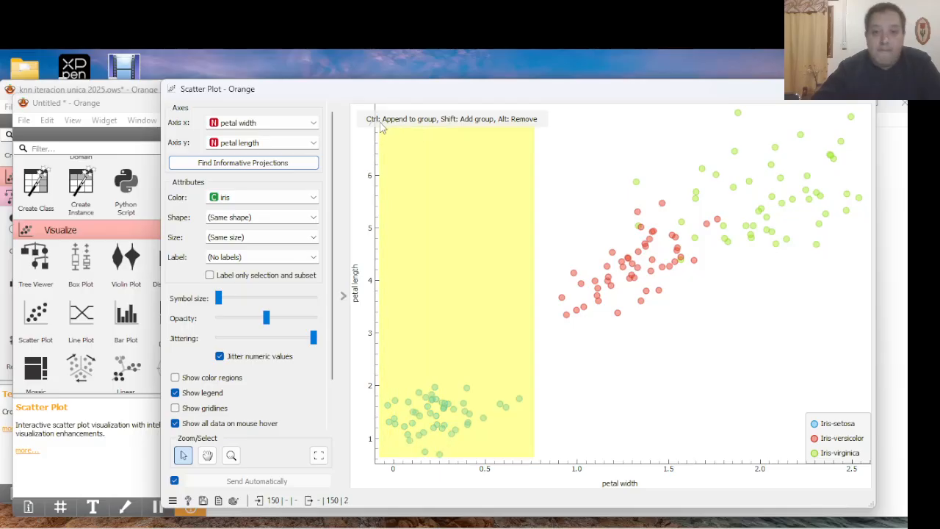
pyautogui.moveTo(381, 126)
pyautogui.mouseDown()
pyautogui.moveTo(510, 143)
pyautogui.moveTo(535, 212)
pyautogui.moveTo(377, 188)
pyautogui.moveTo(377, 144)
pyautogui.mouseUp()
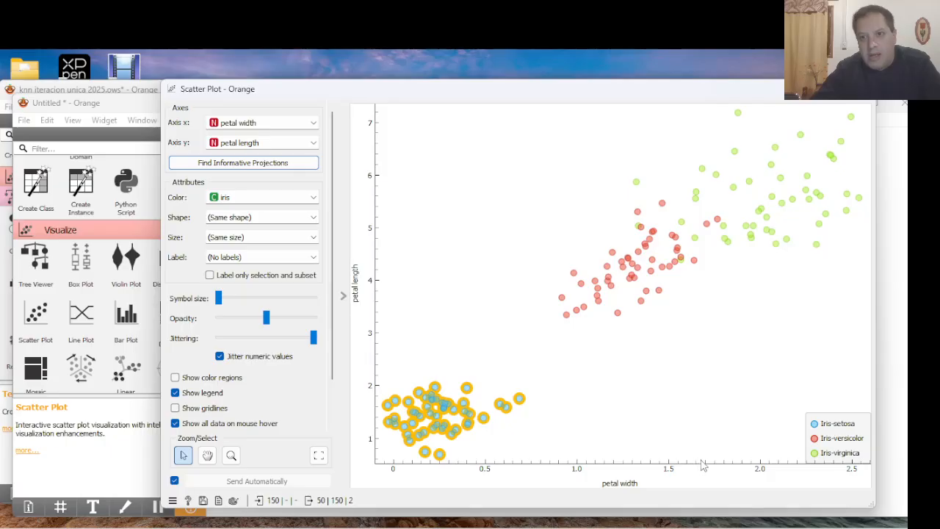
# Trace a vertical boundary at petal width about 1.65 between the Iris-versicolor and Iris-virginica points
pyautogui.moveTo(702, 463); pyautogui.dragTo(702, 122)
pyautogui.moveTo(701, 118); pyautogui.dragTo(699, 114)
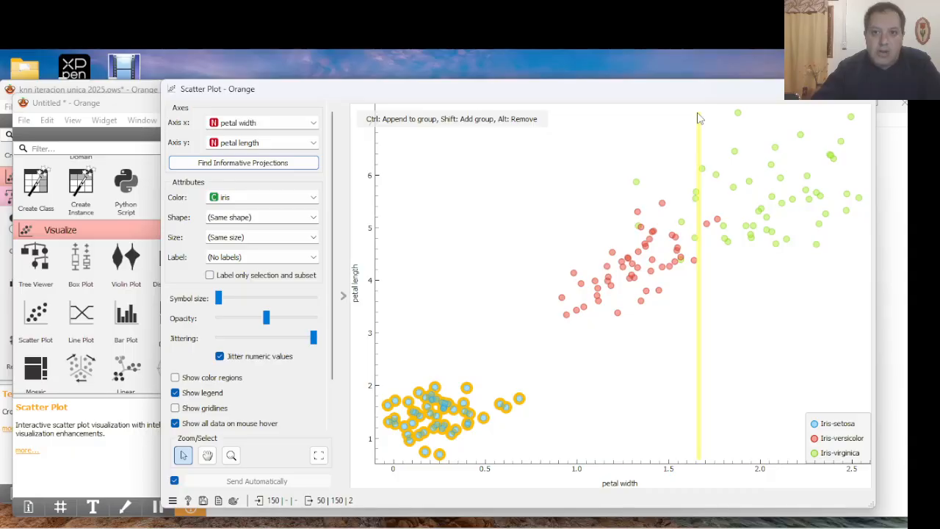
pyautogui.moveTo(699, 118); pyautogui.dragTo(699, 119)
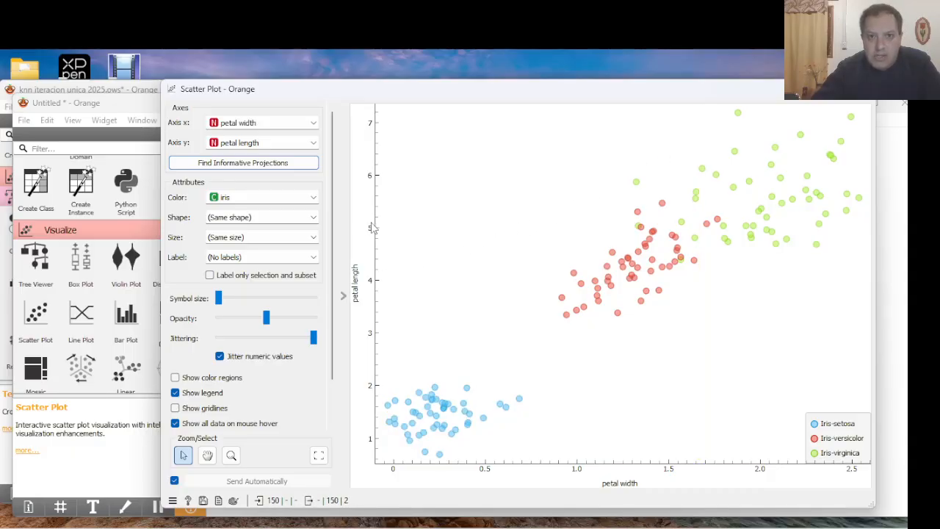
# Trace a horizontal boundary at petal length about 5, extend the area down to about 3, and clear the resulting selection
pyautogui.moveTo(376, 233); pyautogui.dragTo(864, 234)
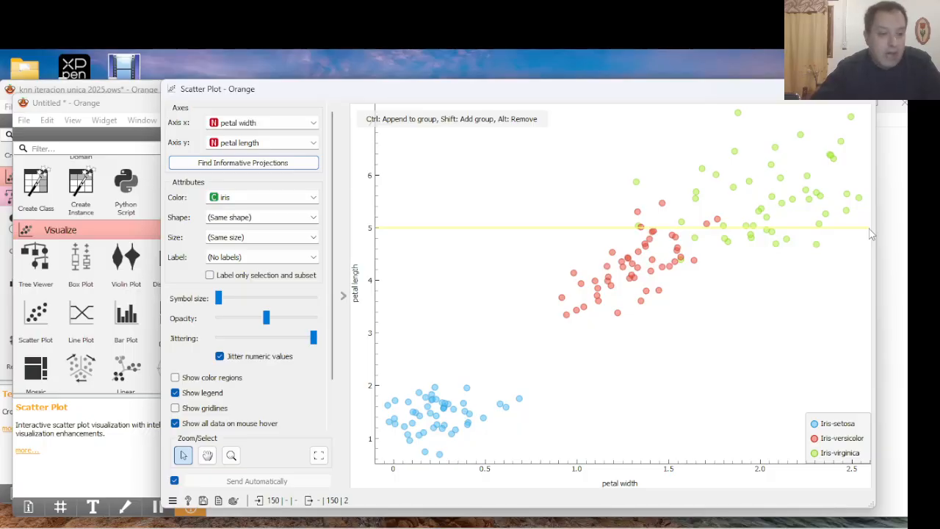
pyautogui.moveTo(871, 234); pyautogui.dragTo(868, 333)
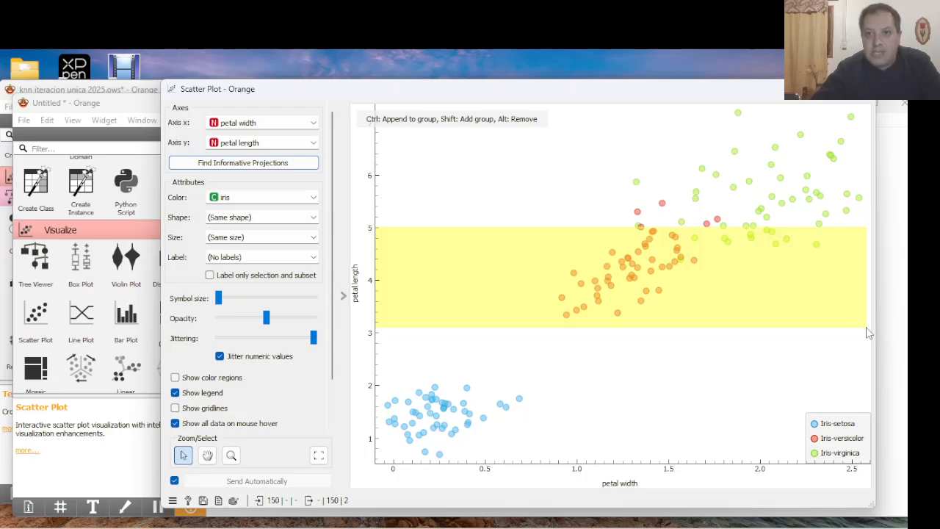
pyautogui.moveTo(869, 333); pyautogui.dragTo(869, 333)
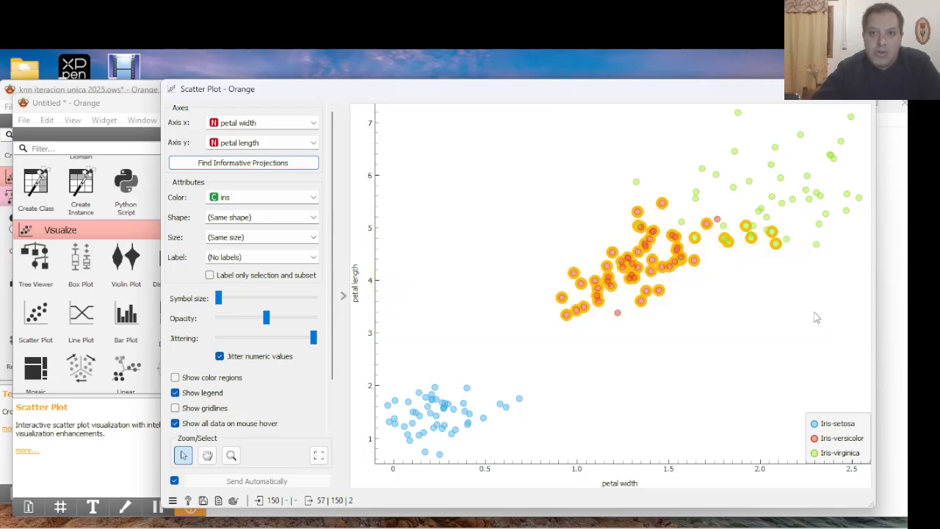
pyautogui.click(432, 209)
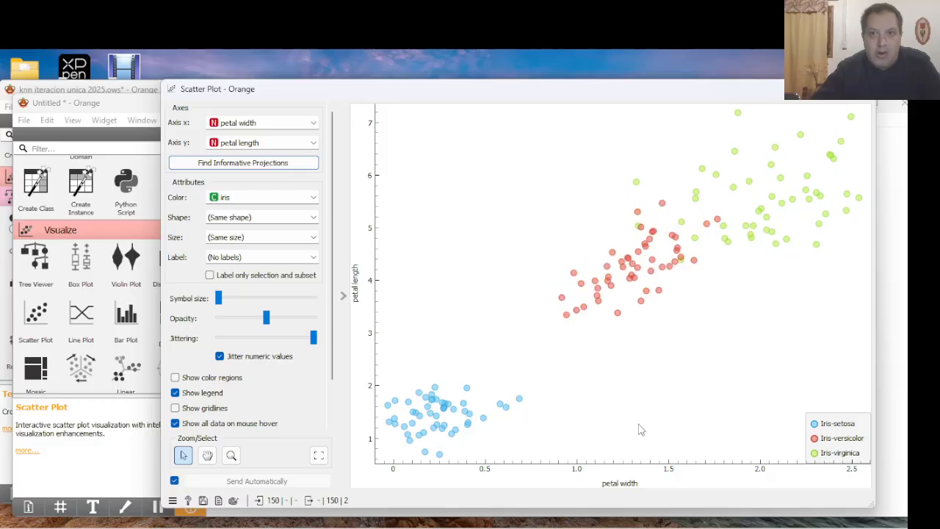
# Inspect the scatter plot at different scales, try small area selections near the Iris-versicolor points, and close the Scatter Plot window
pyautogui.scroll(3, 640, 430)
pyautogui.scroll(-5, 639, 430)
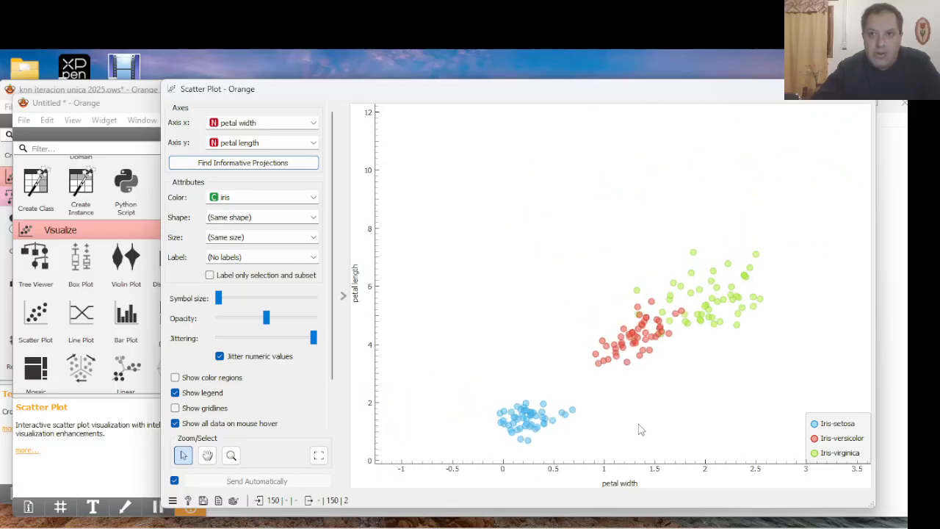
pyautogui.moveTo(629, 410); pyautogui.dragTo(611, 354)
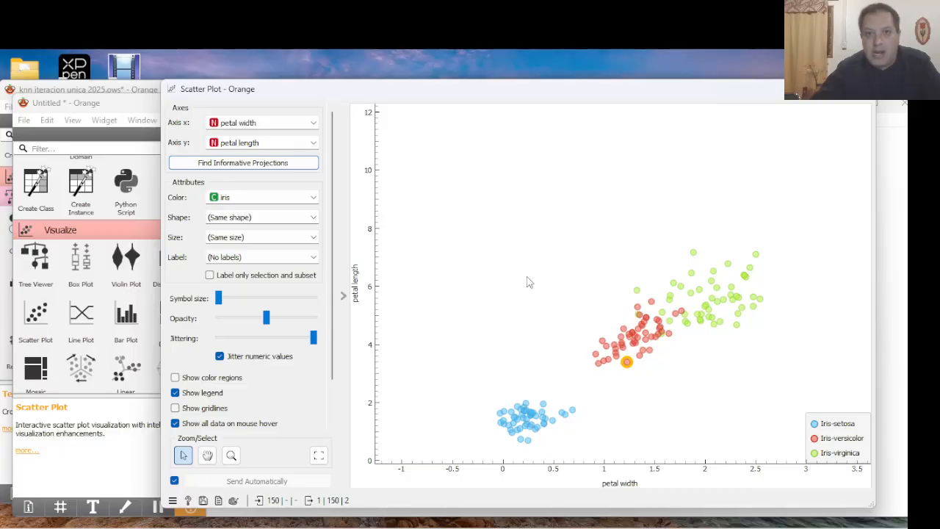
pyautogui.scroll(3, 521, 335)
pyautogui.moveTo(519, 334); pyautogui.dragTo(504, 227)
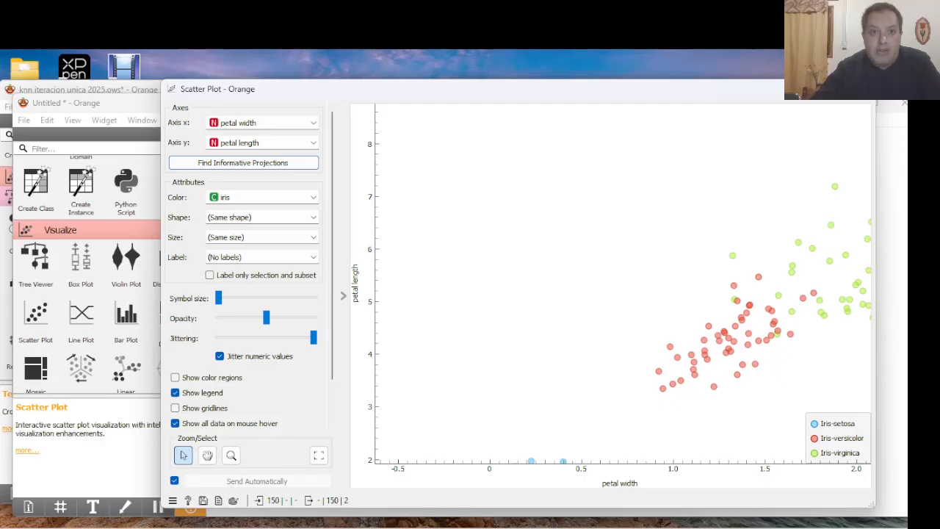
pyautogui.click(860, 89)
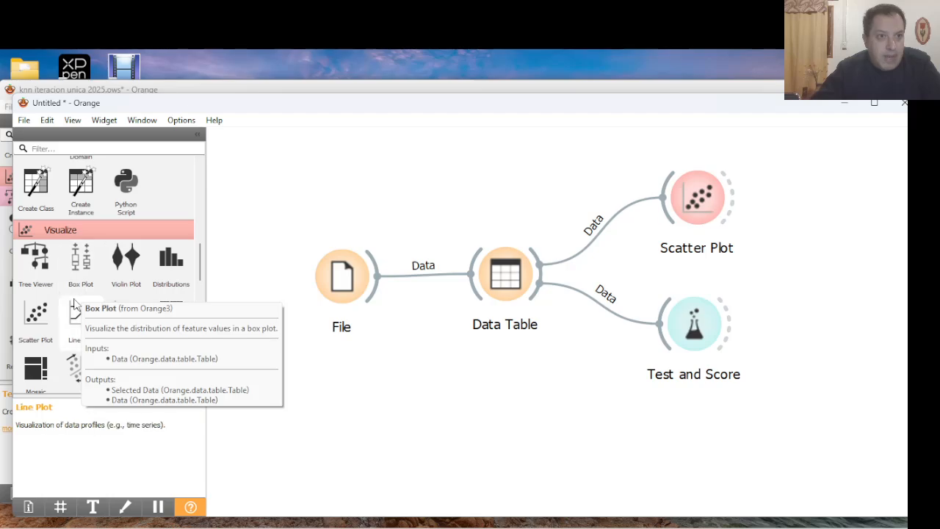
# Add a Tree model widget below the Data Table and link its Learner output to Test and Score
pyautogui.scroll(-5, 81, 300)
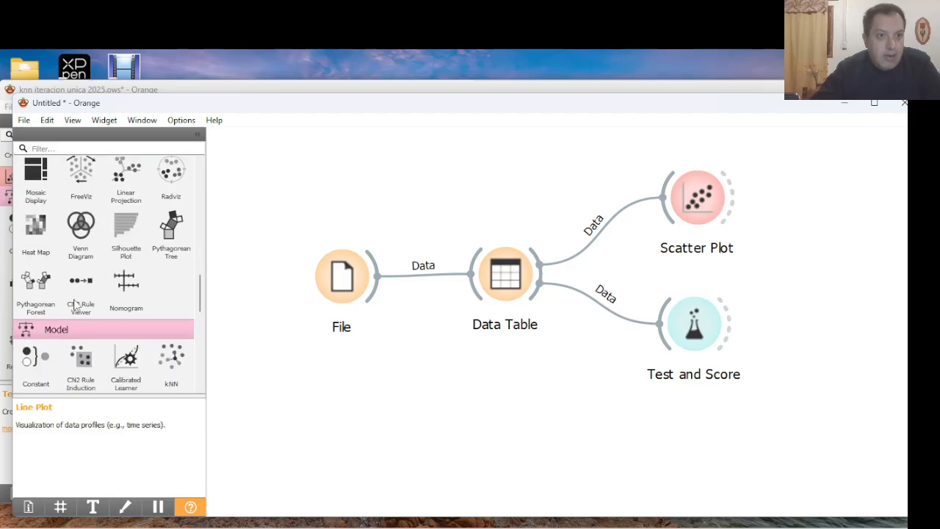
pyautogui.scroll(-1, 81, 305)
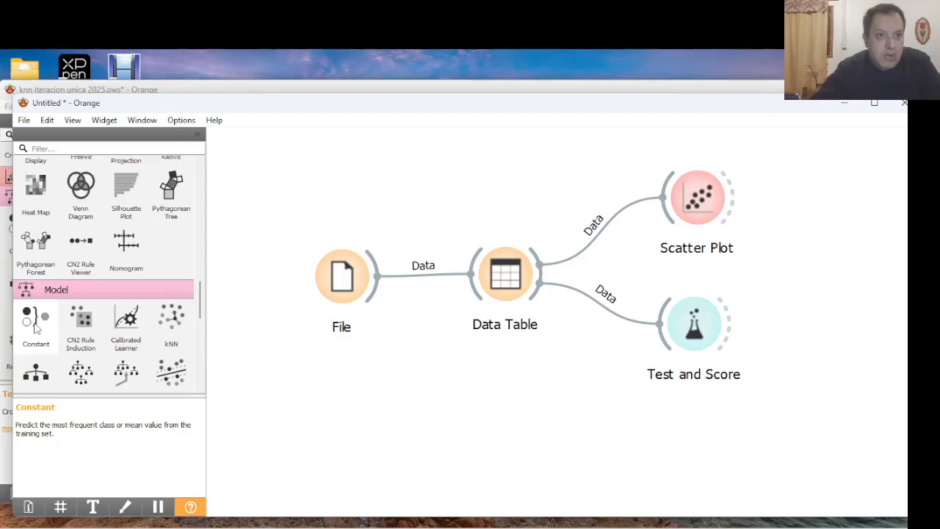
pyautogui.scroll(-1, 35, 328)
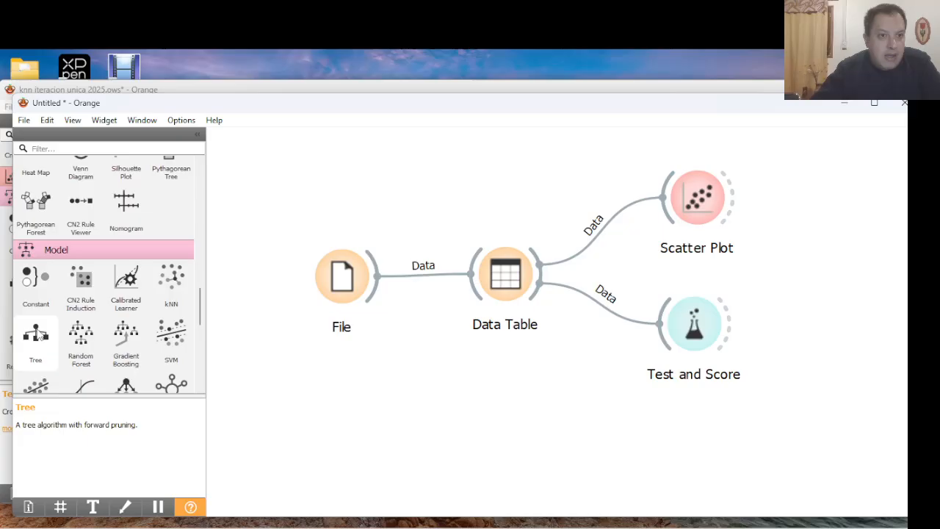
pyautogui.moveTo(36, 335); pyautogui.dragTo(662, 330)
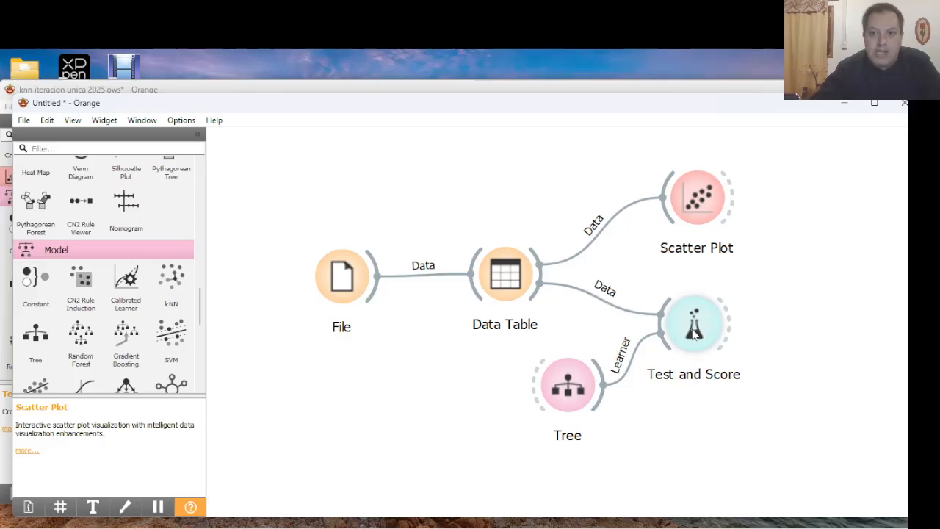
pyautogui.moveTo(694, 333)
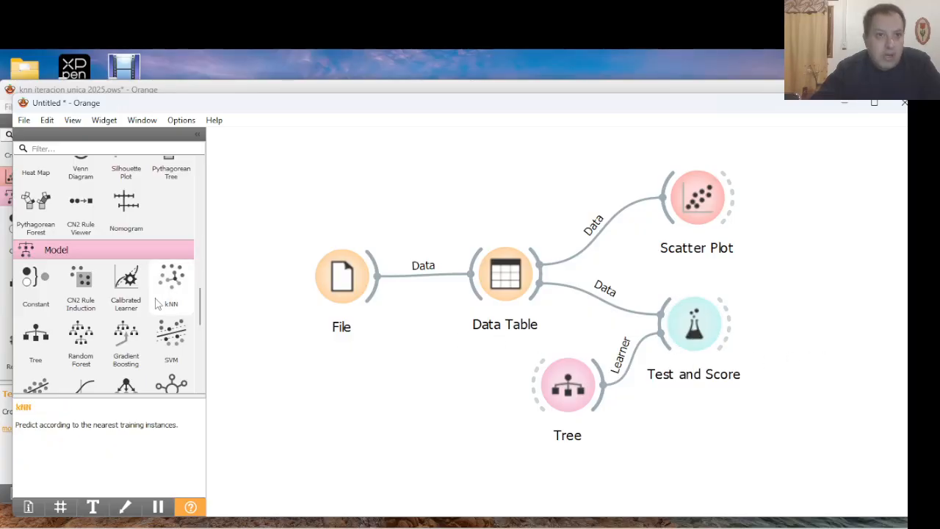
# Add a Confusion Matrix widget beside Test and Score, link the Evaluation Results to it, and space the two apart
pyautogui.scroll(1, 157, 304)
pyautogui.scroll(-8, 157, 305)
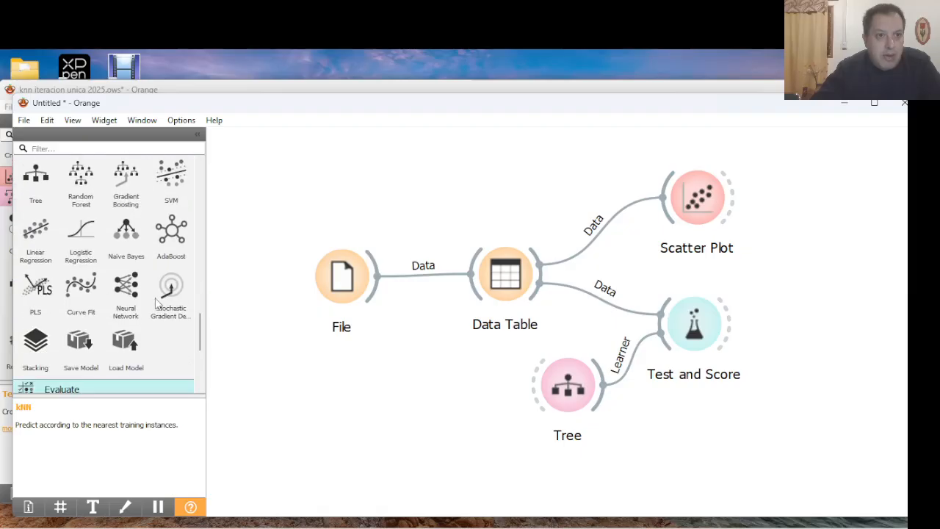
pyautogui.moveTo(131, 302); pyautogui.dragTo(818, 338)
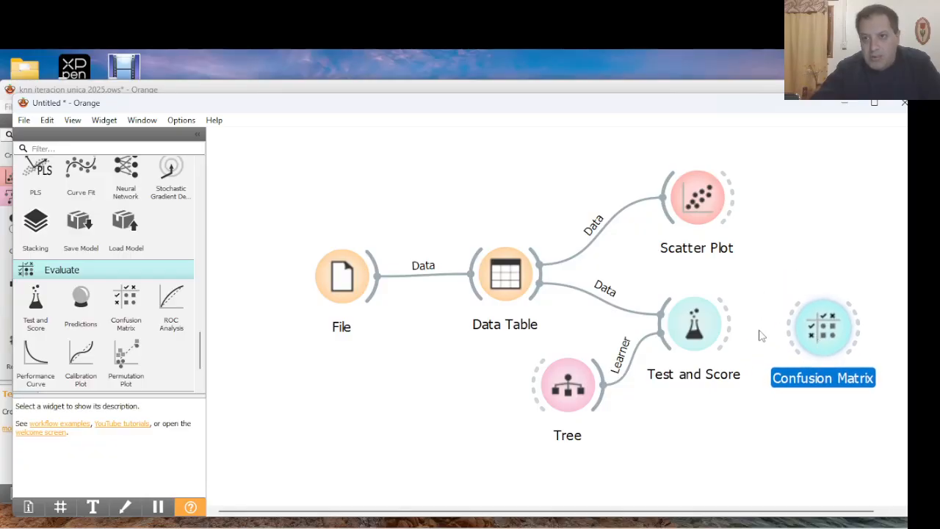
pyautogui.moveTo(733, 322); pyautogui.dragTo(781, 329)
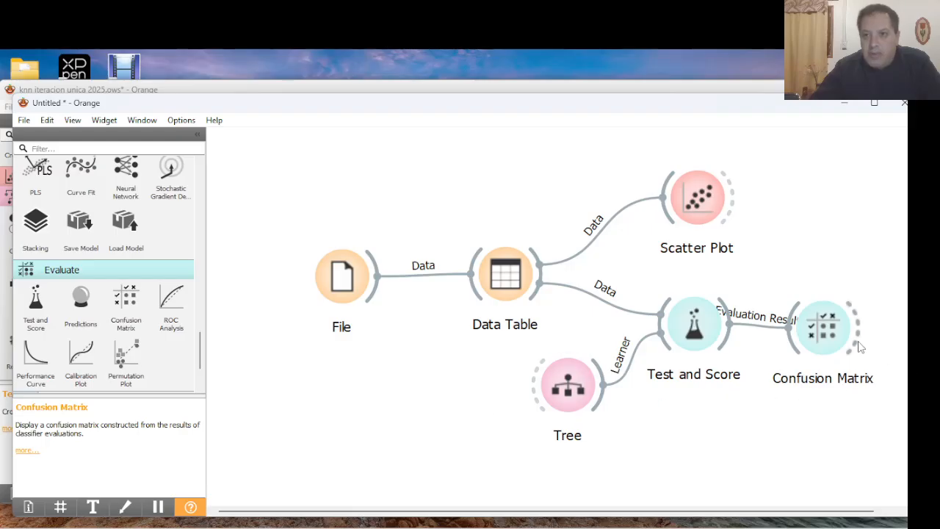
pyautogui.moveTo(836, 342); pyautogui.dragTo(870, 333)
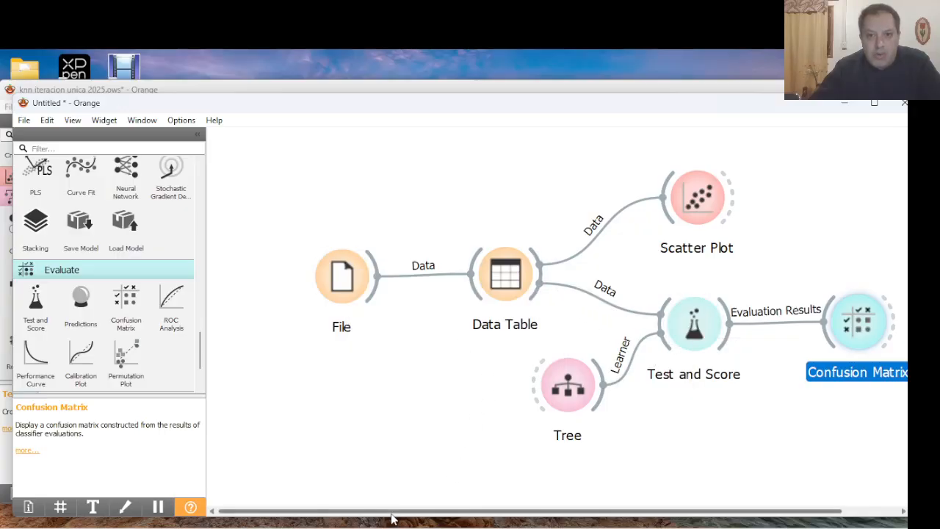
pyautogui.moveTo(394, 513); pyautogui.dragTo(485, 526)
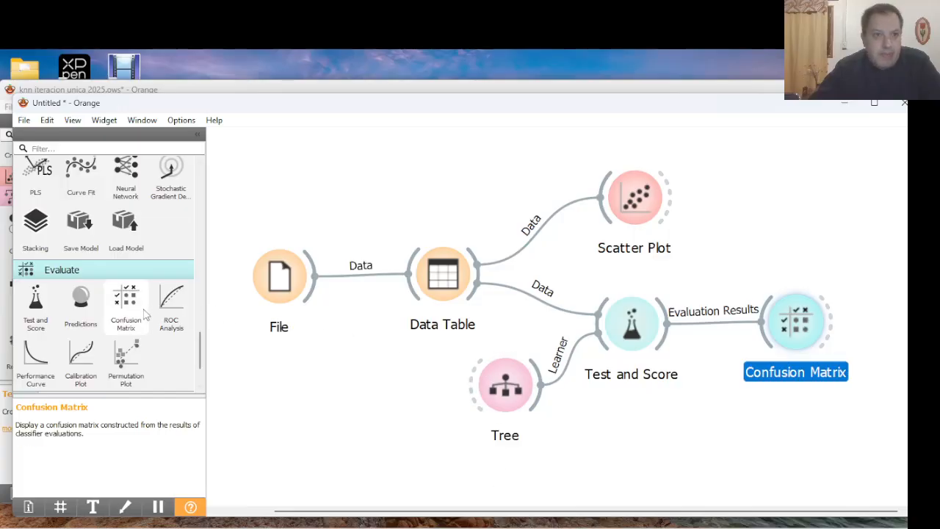
# Add a Tree Viewer widget to the canvas and place it below Test and Score
pyautogui.scroll(-3, 145, 315)
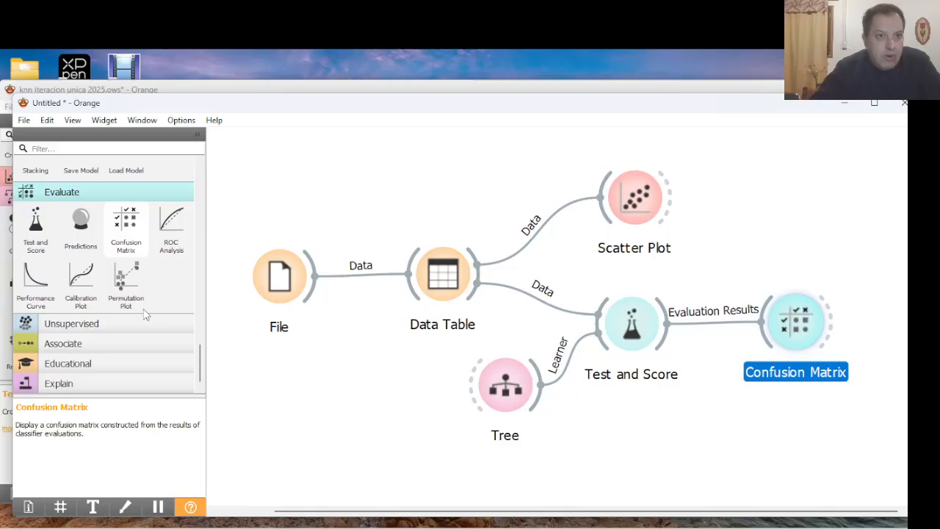
pyautogui.scroll(3, 145, 314)
pyautogui.scroll(3, 145, 314)
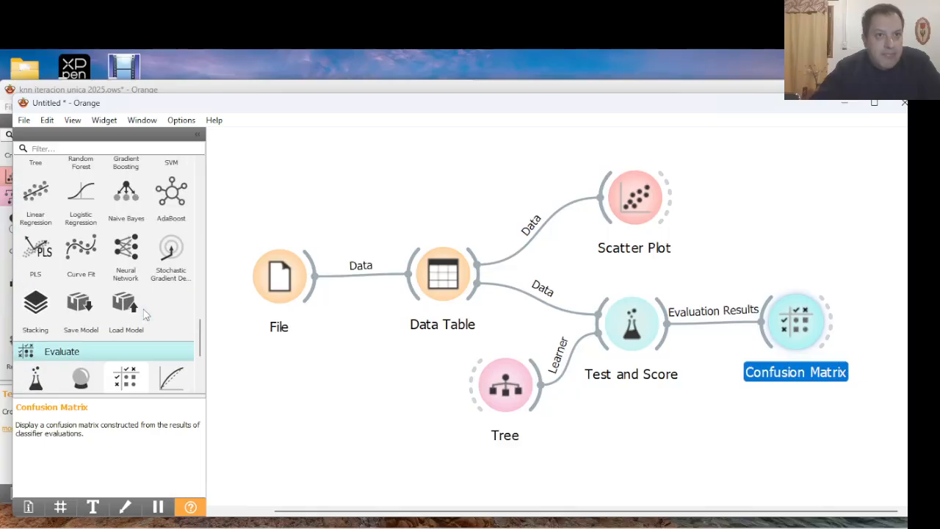
pyautogui.scroll(5, 145, 315)
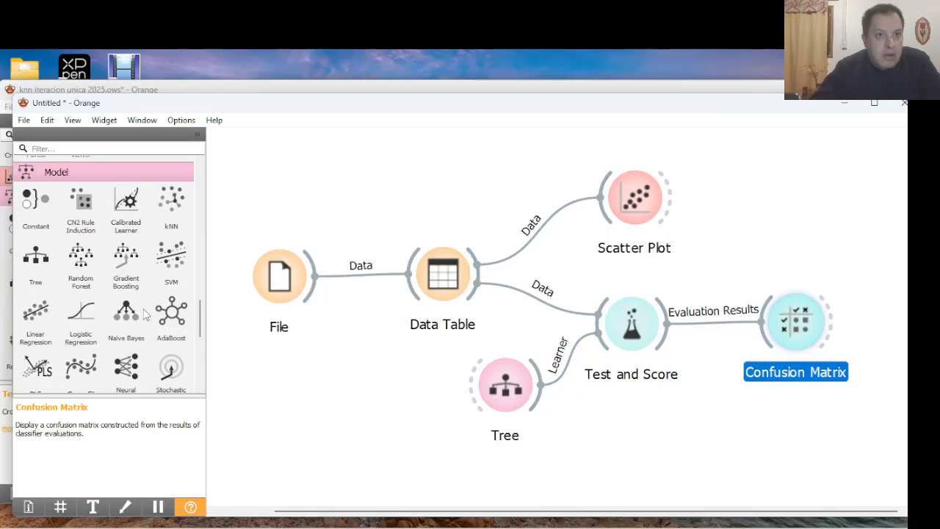
pyautogui.scroll(6, 145, 315)
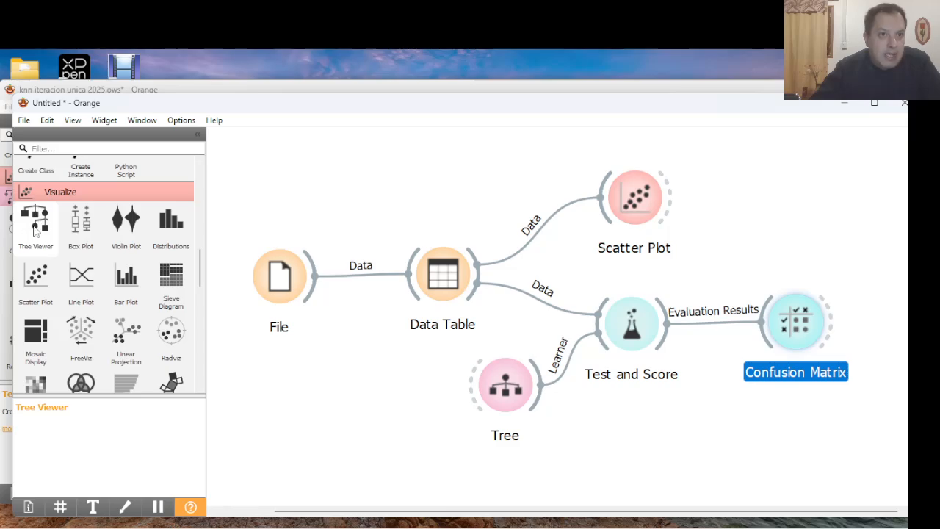
pyautogui.moveTo(36, 229); pyautogui.dragTo(607, 422)
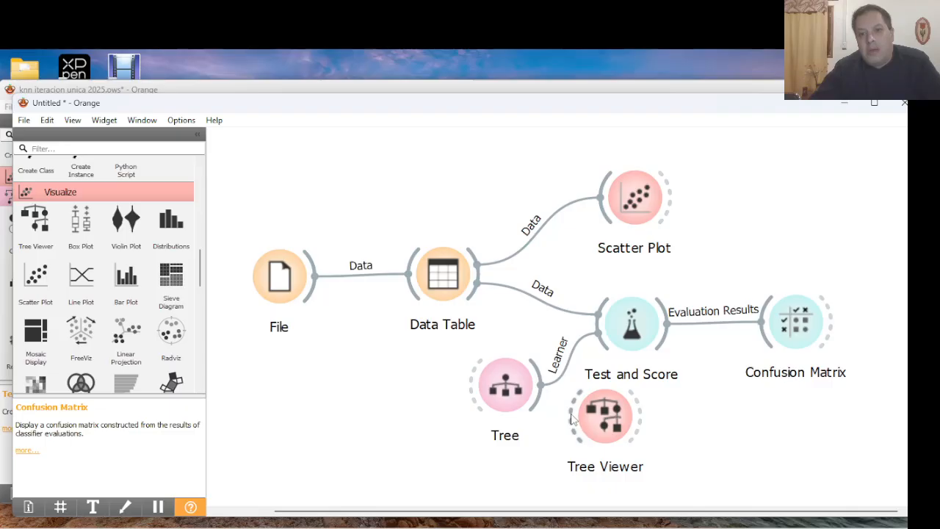
pyautogui.moveTo(602, 421); pyautogui.dragTo(647, 437)
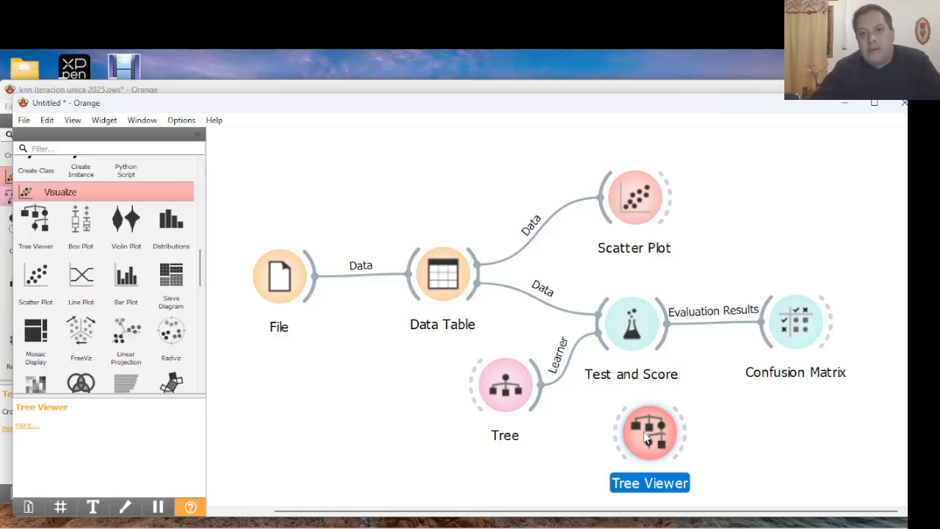
# Rearrange the canvas by raising the Scatter Plot and moving Tree and Tree Viewer side by side above Test and Score
pyautogui.moveTo(638, 210); pyautogui.dragTo(553, 147)
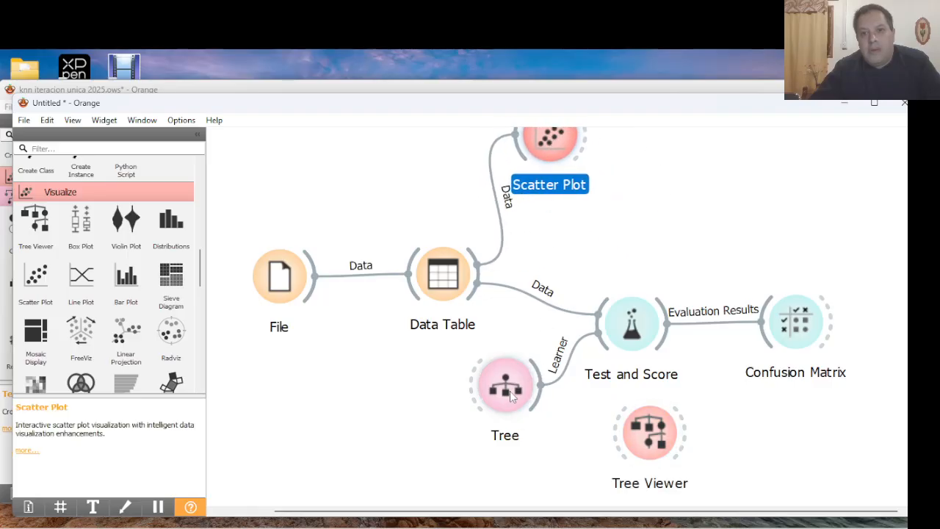
pyautogui.moveTo(514, 392); pyautogui.dragTo(559, 224)
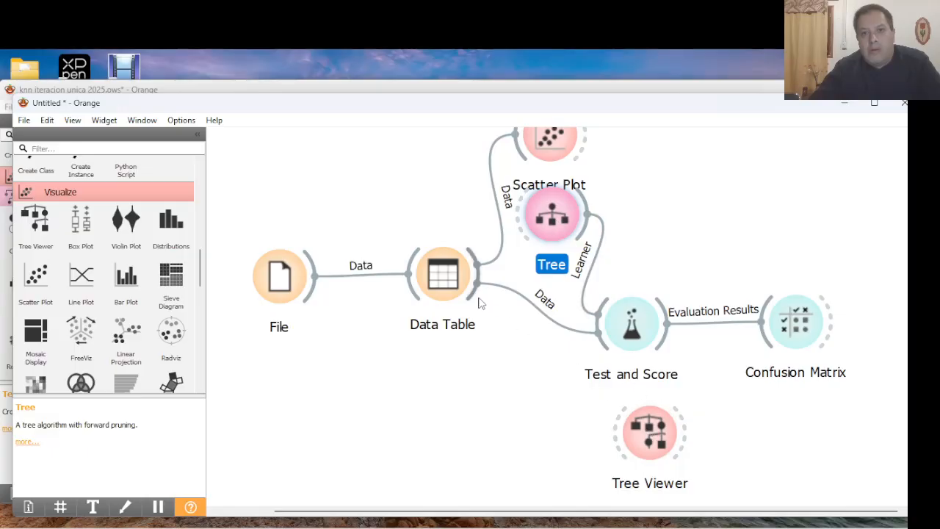
pyautogui.moveTo(644, 440); pyautogui.dragTo(661, 209)
# Link Tree's Model output to the Tree Viewer's Tree input, then open the Tree Viewer to check it and close it
pyautogui.click(543, 216)
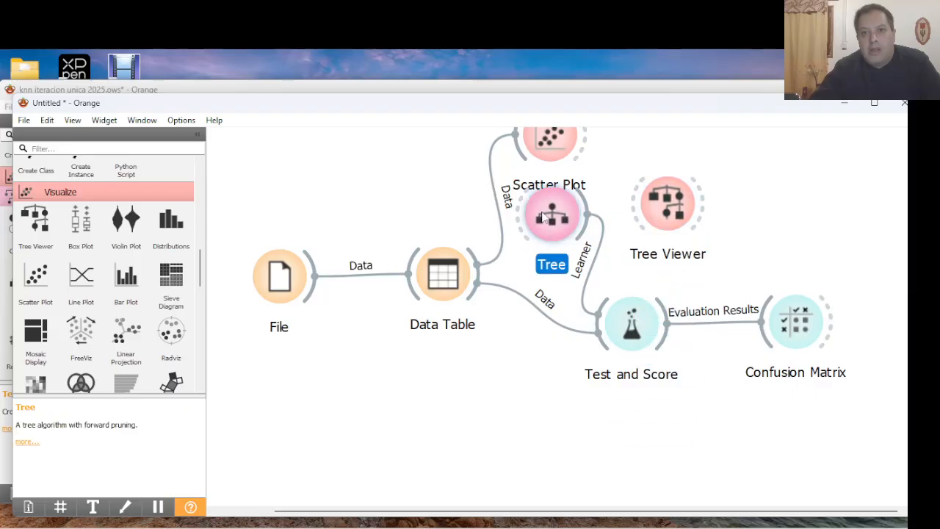
pyautogui.moveTo(588, 213); pyautogui.dragTo(715, 213)
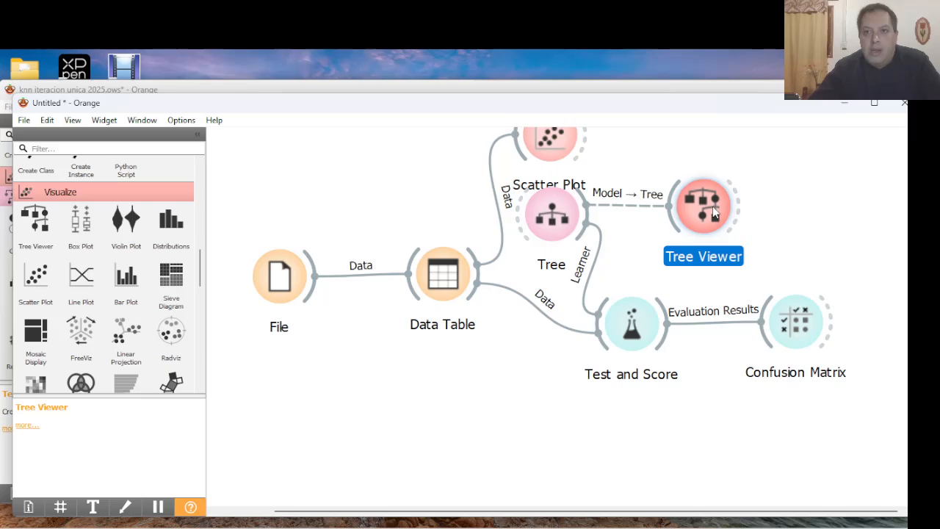
pyautogui.doubleClick(714, 211)
pyautogui.click(890, 92)
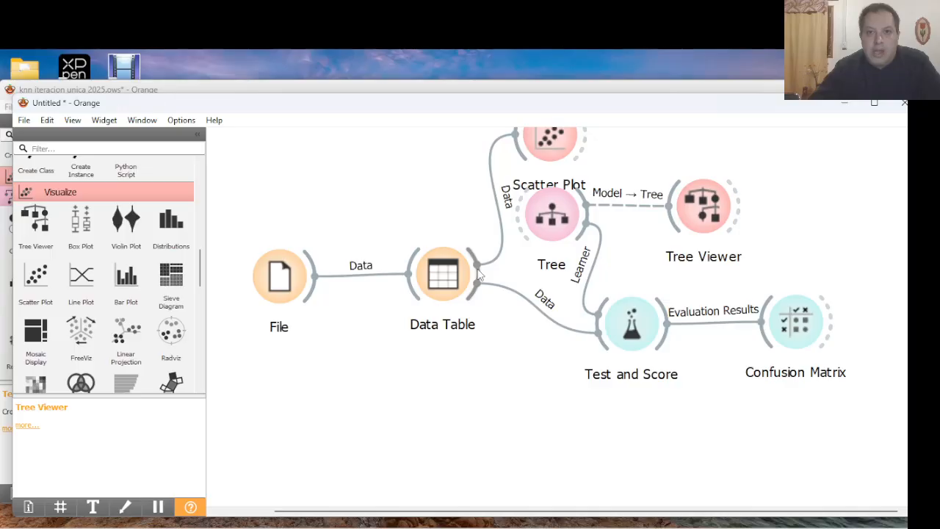
# Shift Tree, Tree Viewer, Test and Score and Confusion Matrix farther from the Data Table to free up space
pyautogui.moveTo(553, 222); pyautogui.dragTo(595, 224)
pyautogui.moveTo(713, 217); pyautogui.dragTo(751, 215)
pyautogui.moveTo(642, 323); pyautogui.dragTo(690, 320)
pyautogui.moveTo(797, 321); pyautogui.dragTo(865, 323)
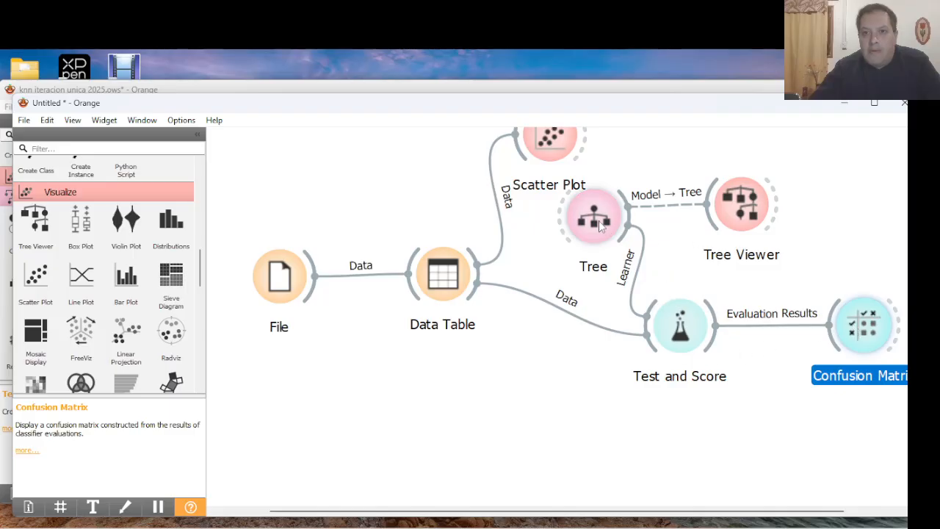
# Try to link the Data Table to the Tree Viewer, repositioning Tree and Tree Viewer to clear the way
pyautogui.moveTo(599, 224); pyautogui.dragTo(594, 254)
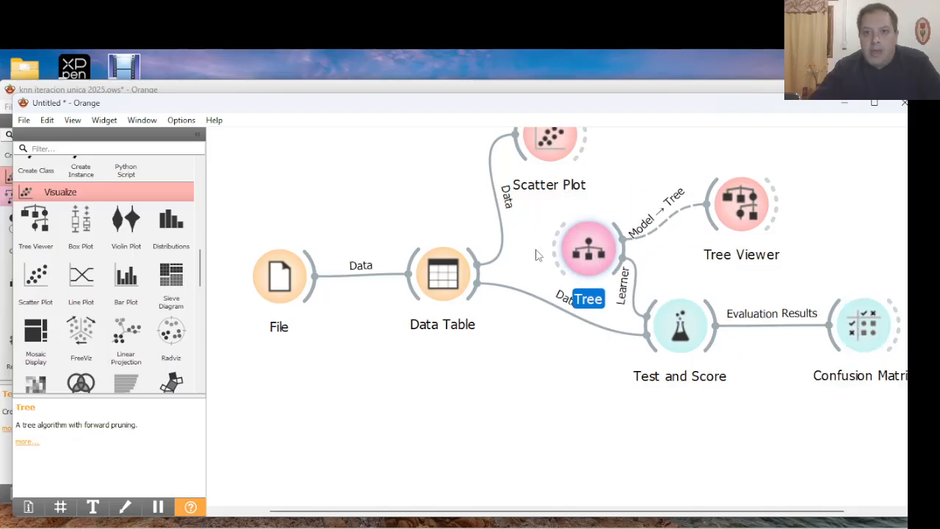
pyautogui.moveTo(476, 278); pyautogui.dragTo(707, 193)
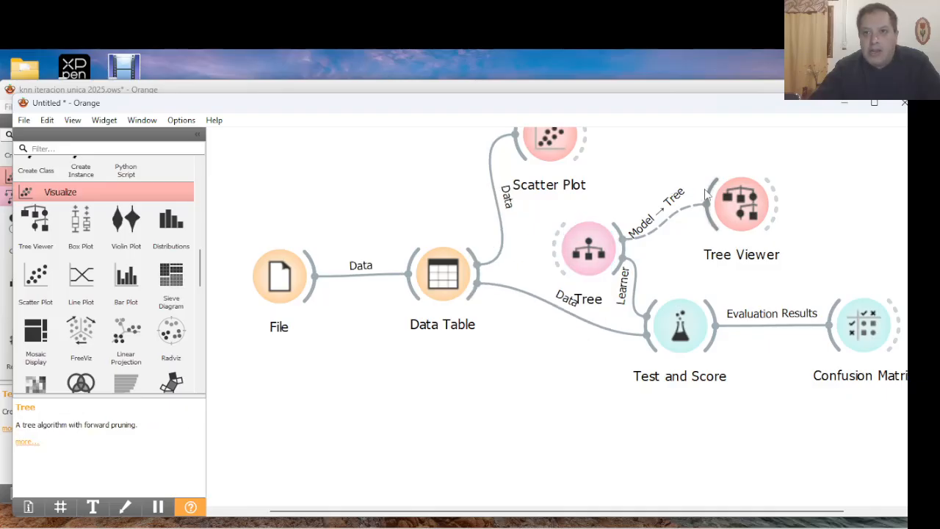
pyautogui.moveTo(478, 278); pyautogui.dragTo(714, 193)
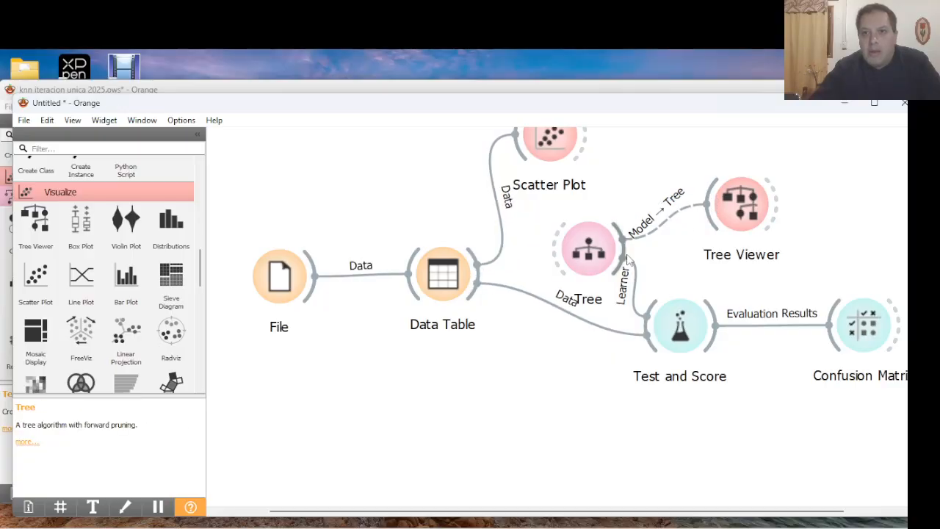
pyautogui.click(592, 252)
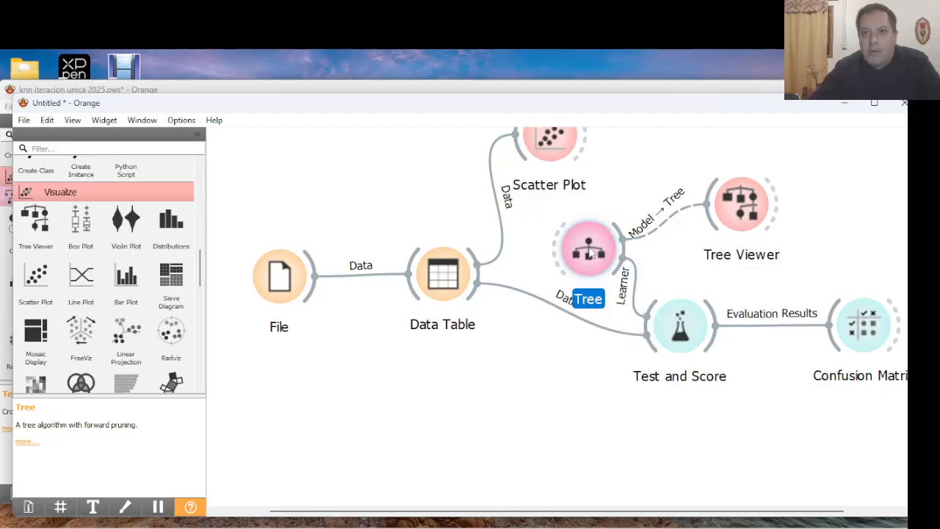
pyautogui.moveTo(591, 252); pyautogui.dragTo(623, 223)
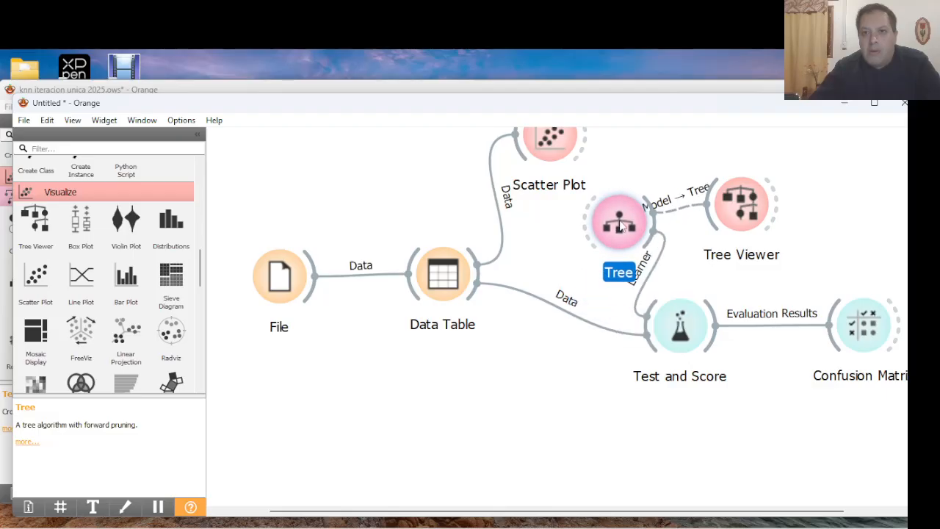
pyautogui.click(731, 224)
pyautogui.moveTo(732, 223); pyautogui.dragTo(793, 222)
pyautogui.moveTo(648, 245); pyautogui.dragTo(648, 272)
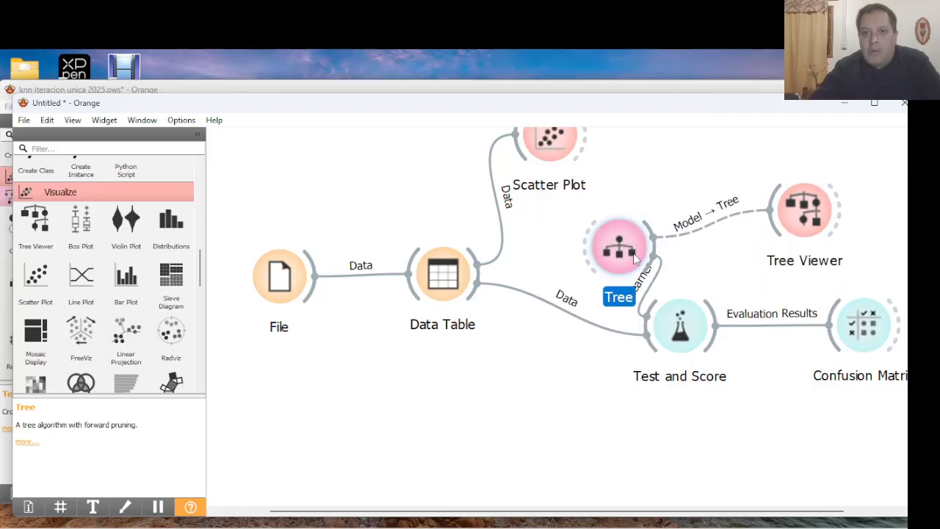
pyautogui.moveTo(479, 278); pyautogui.dragTo(770, 202)
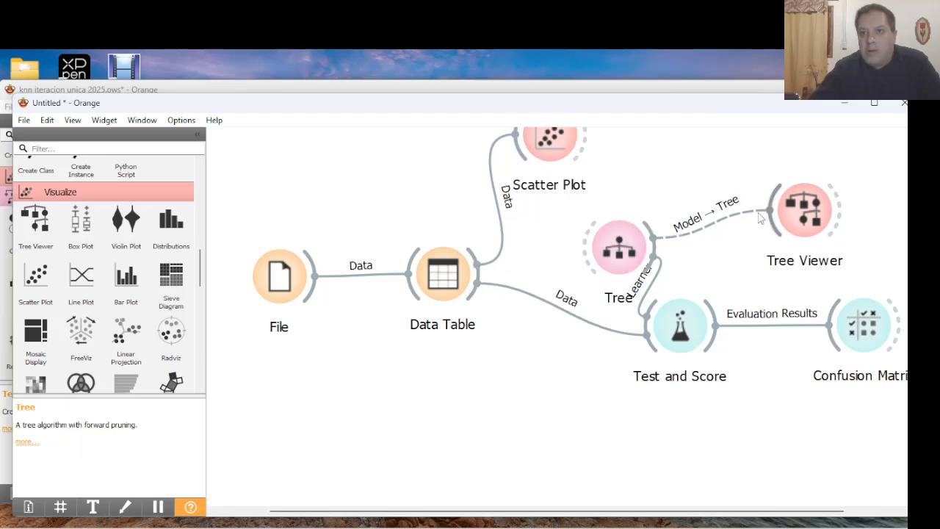
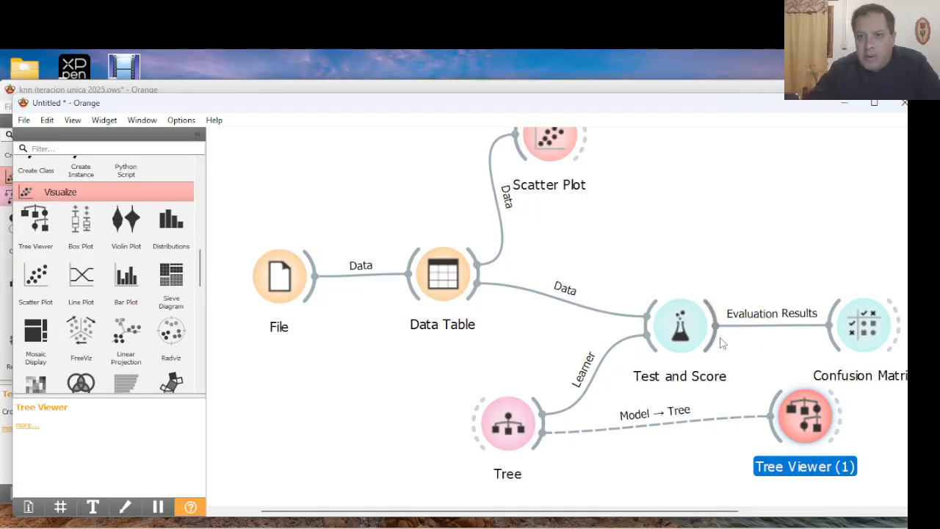
# Remove the Model → Tree link into Tree Viewer (1) and try feeding the viewer from Test and Score or Scatter Plot instead
pyautogui.moveTo(713, 343); pyautogui.dragTo(770, 416)
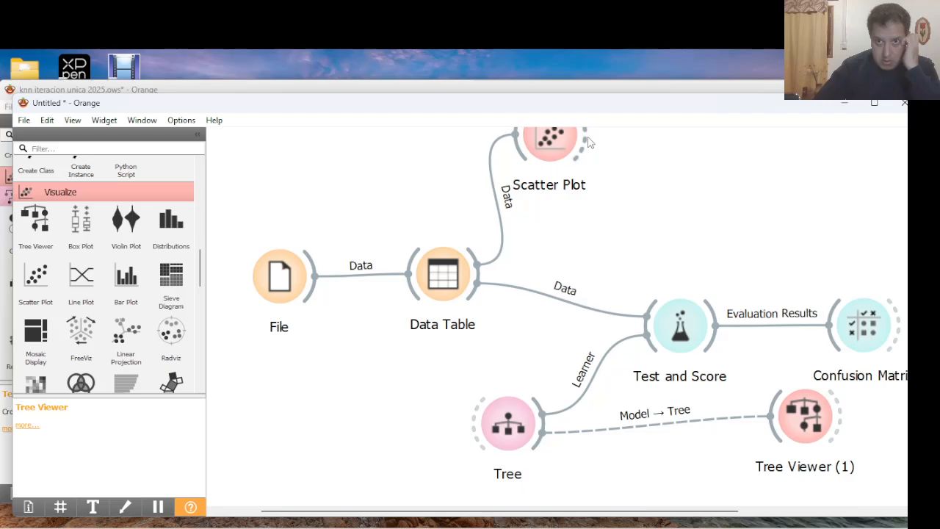
pyautogui.moveTo(594, 140); pyautogui.dragTo(775, 412)
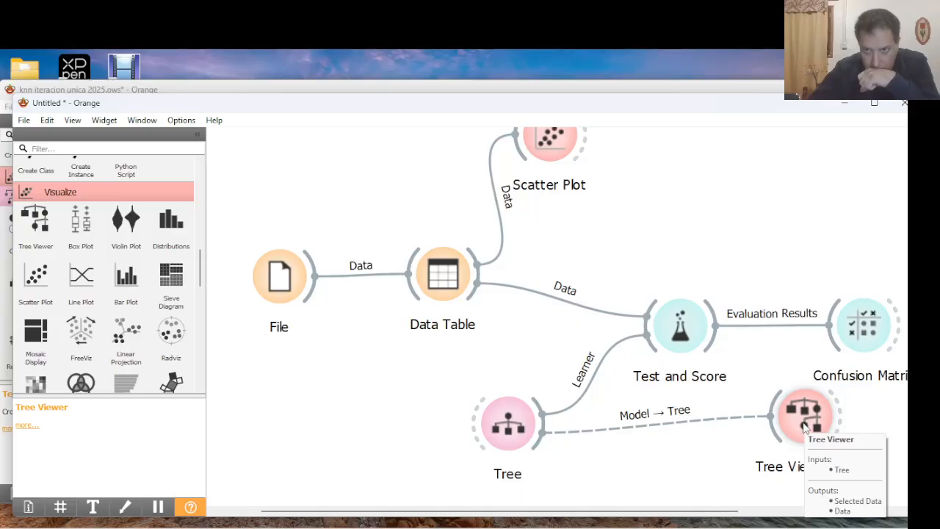
pyautogui.click(599, 432)
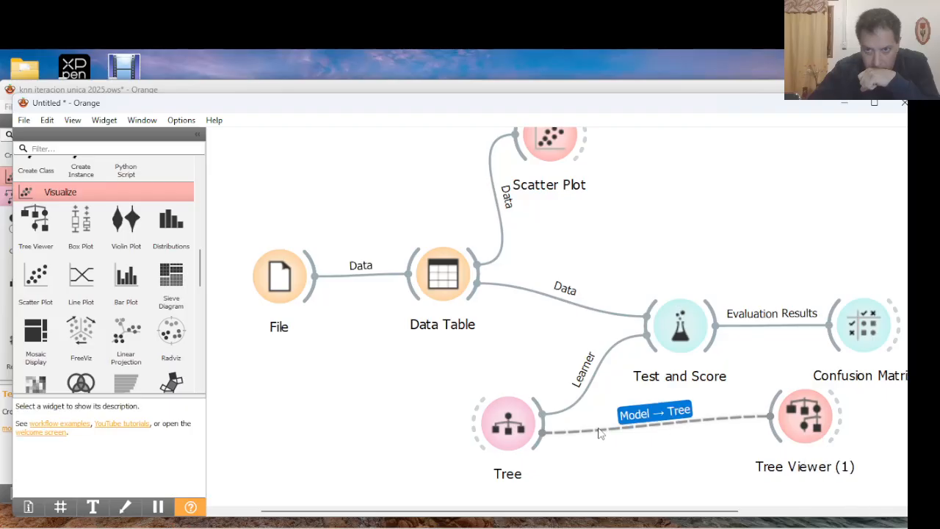
pyautogui.press('Delete')
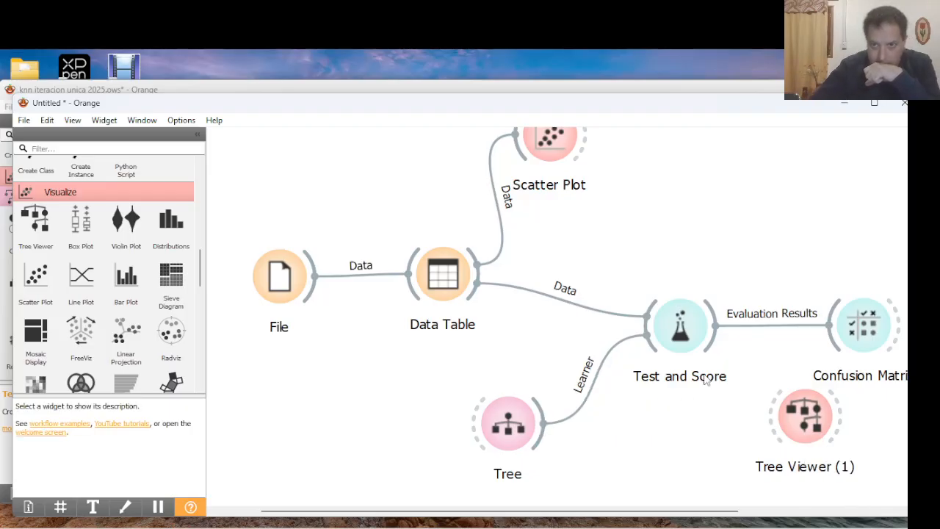
pyautogui.moveTo(716, 331); pyautogui.dragTo(771, 425)
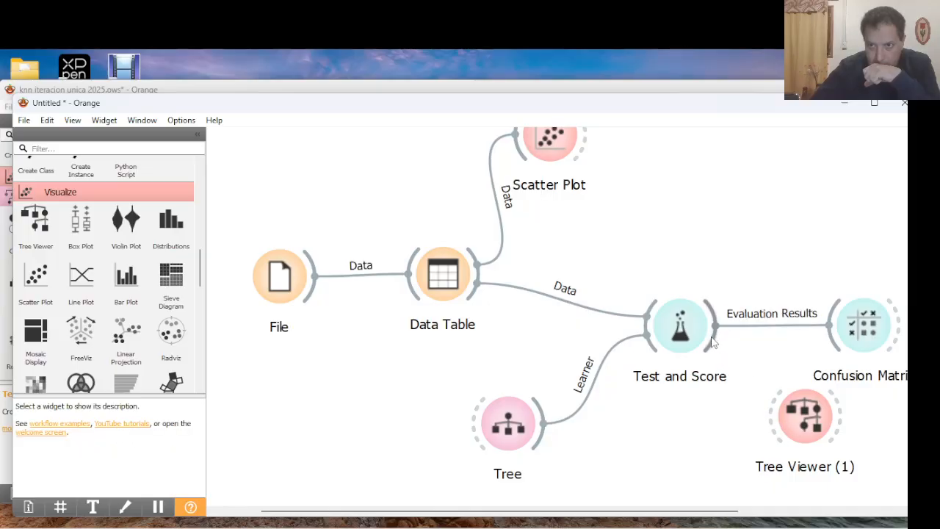
pyautogui.moveTo(712, 342); pyautogui.dragTo(772, 430)
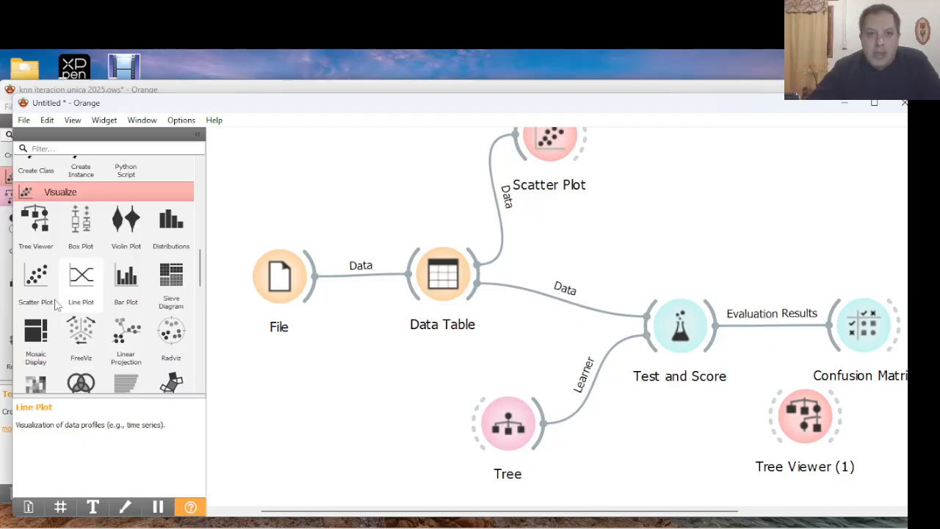
# Add a second Tree widget between Scatter Plot and Test and Score and link the Data Table to it
pyautogui.scroll(2, 18, 312)
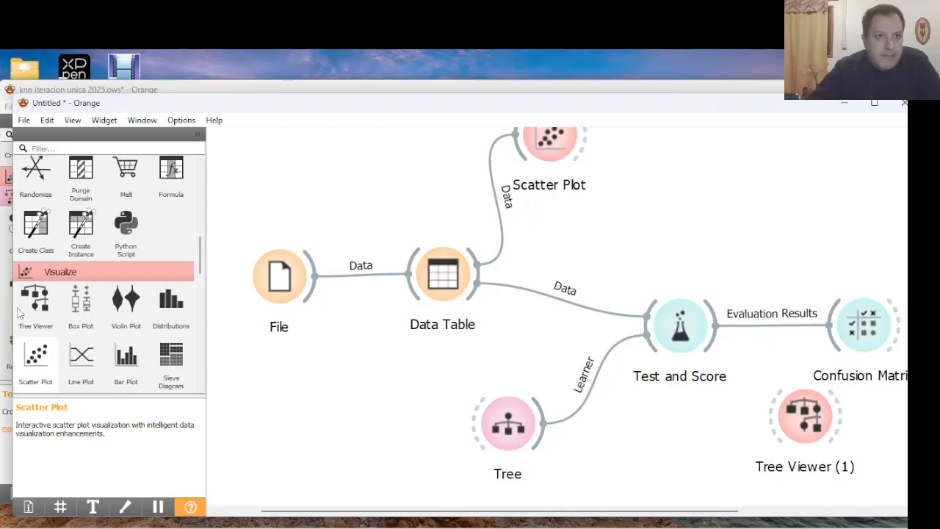
pyautogui.scroll(7, 35, 301)
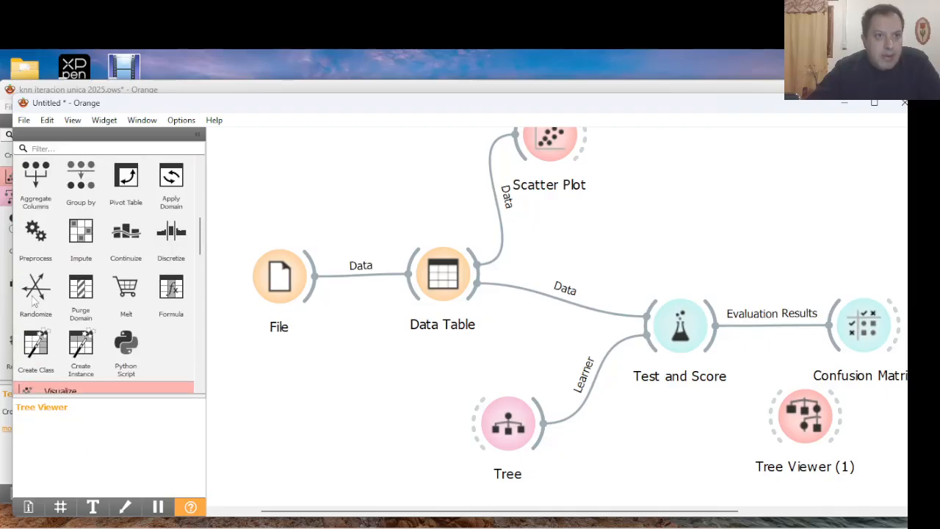
pyautogui.scroll(-12, 32, 298)
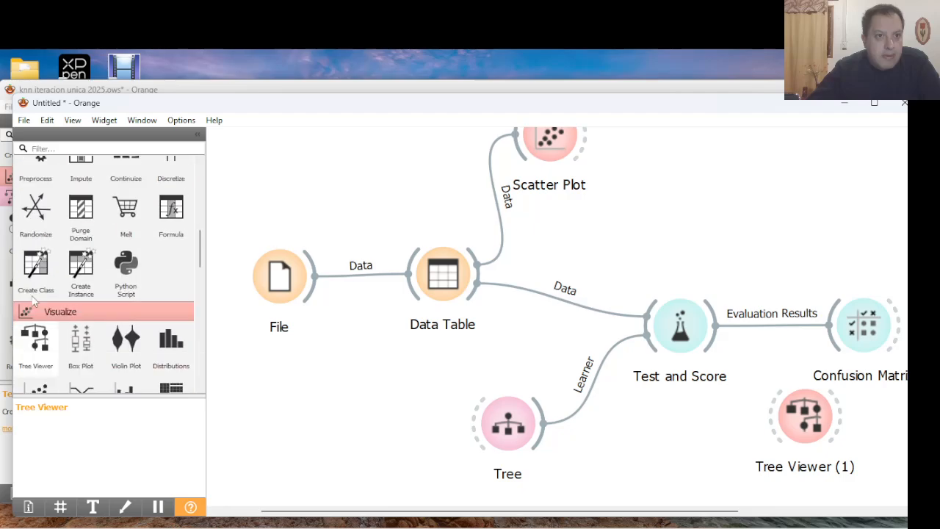
pyautogui.scroll(-1, 32, 297)
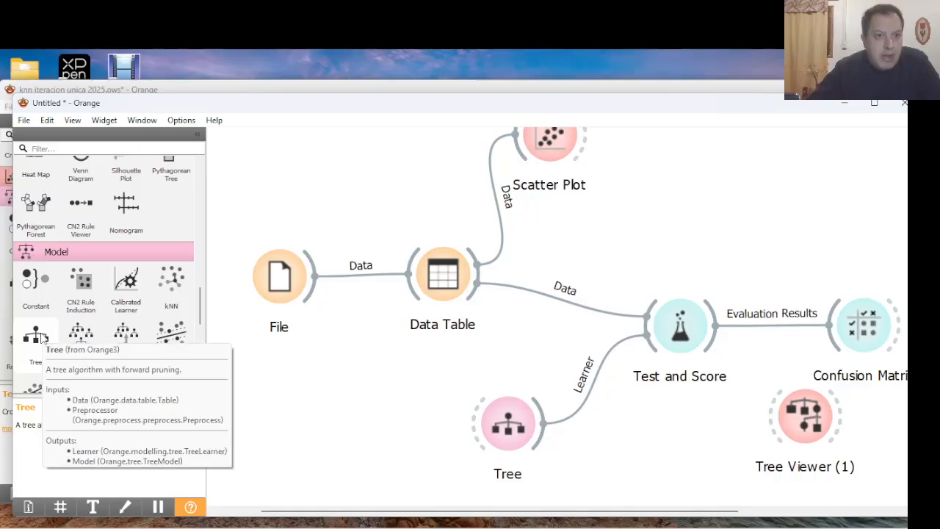
pyautogui.moveTo(41, 338); pyautogui.dragTo(604, 228)
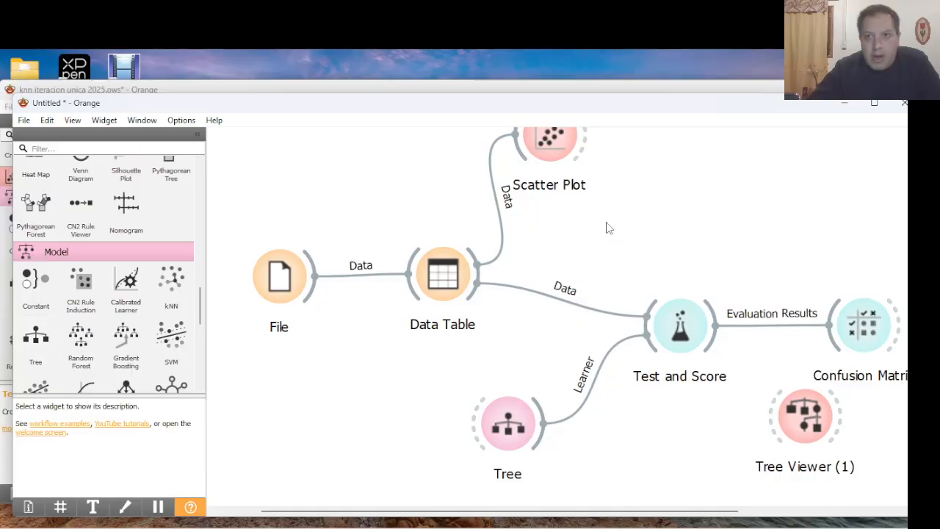
pyautogui.moveTo(478, 274); pyautogui.dragTo(583, 241)
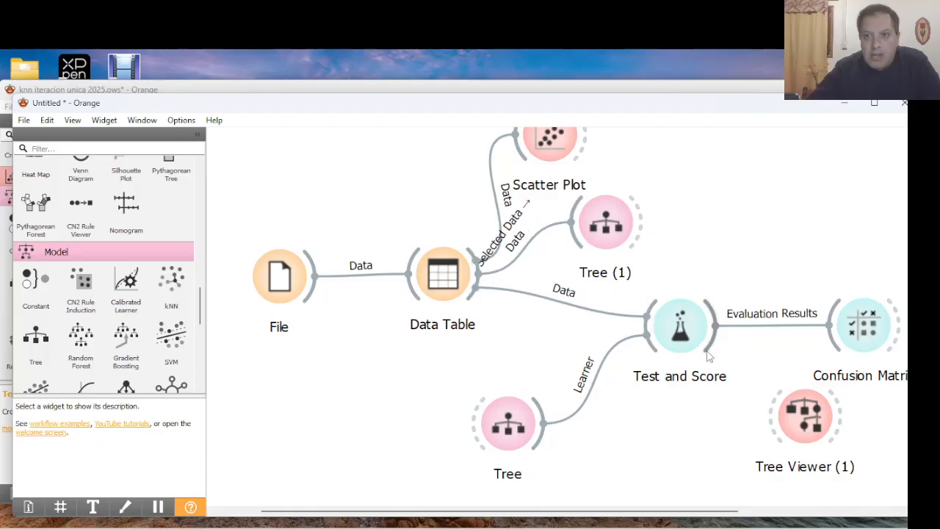
# Move Tree Viewer (1) beside the second Tree and rewire the Data Table link so its Data output feeds that Tree's Data input
pyautogui.moveTo(802, 423); pyautogui.dragTo(713, 206)
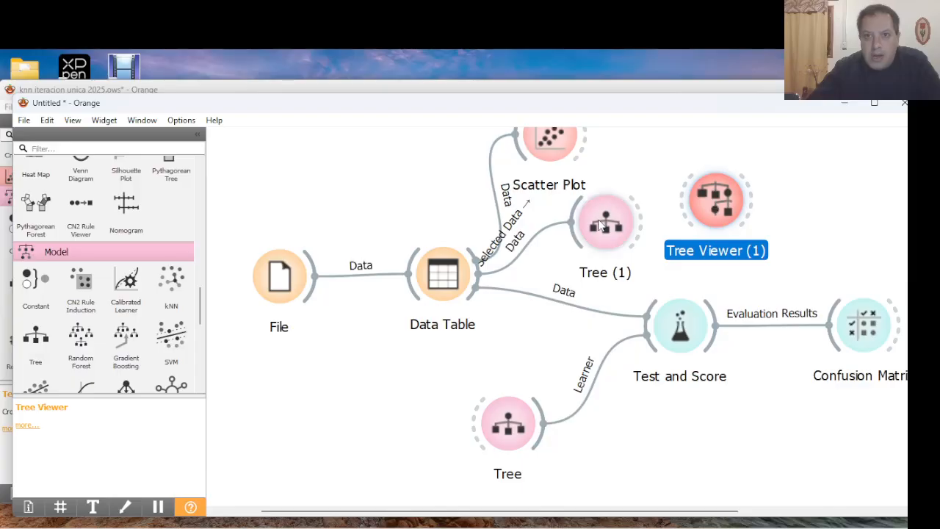
pyautogui.moveTo(604, 220); pyautogui.dragTo(645, 223)
pyautogui.doubleClick(551, 252)
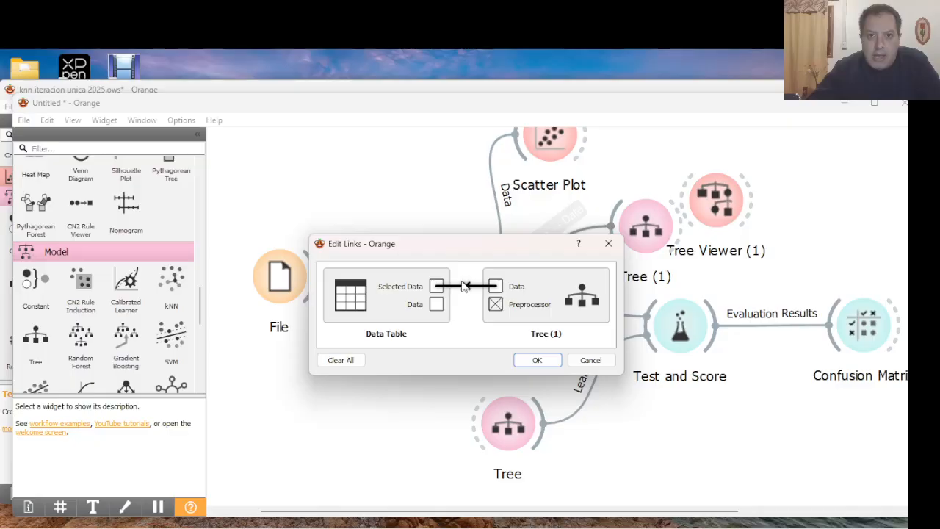
pyautogui.click(466, 286)
pyautogui.moveTo(438, 305); pyautogui.dragTo(495, 286)
pyautogui.click(534, 360)
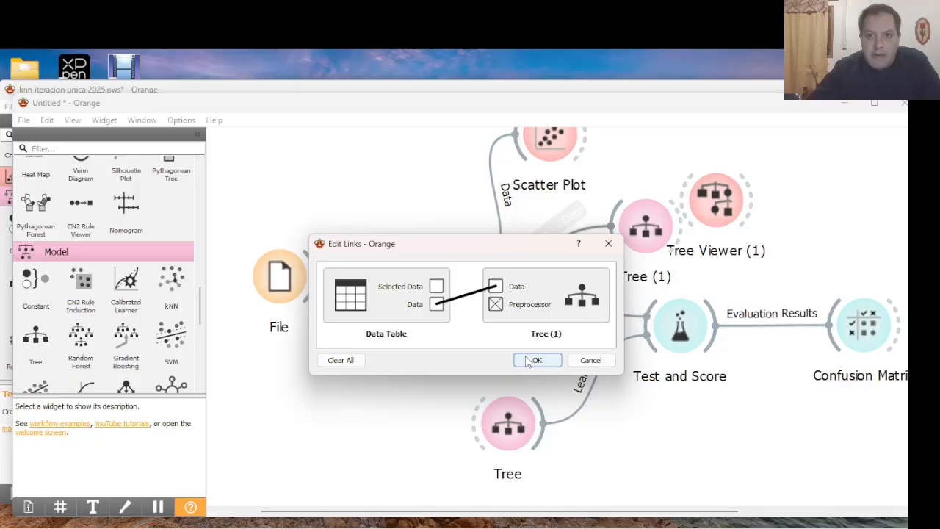
# Link Tree (1)'s Model output to Tree Viewer (1), spacing the two widgets apart, and check the tree in the viewer
pyautogui.moveTo(723, 200); pyautogui.dragTo(776, 214)
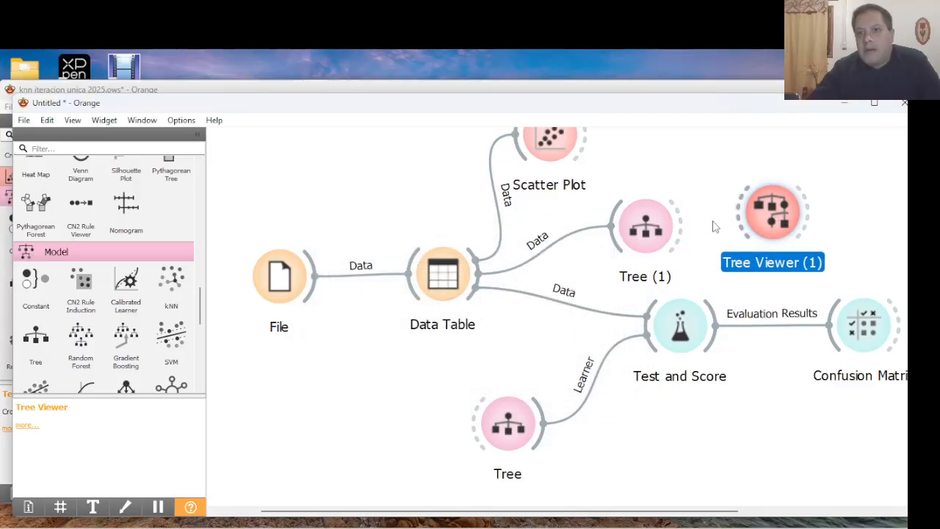
pyautogui.moveTo(685, 233); pyautogui.dragTo(735, 224)
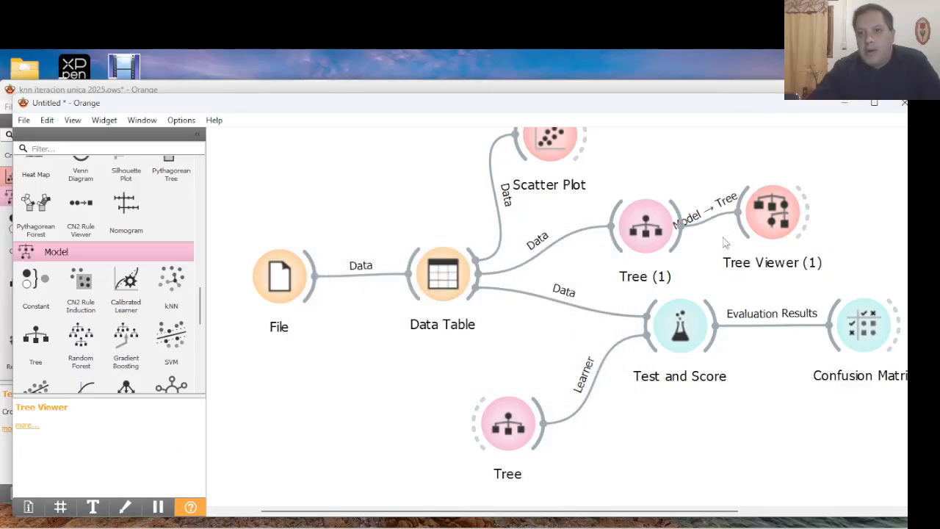
pyautogui.doubleClick(762, 216)
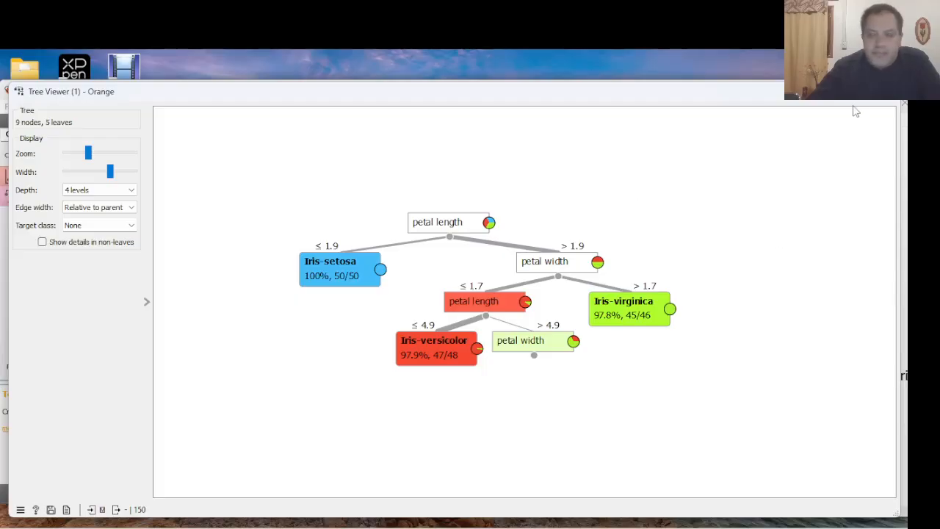
pyautogui.click(891, 102)
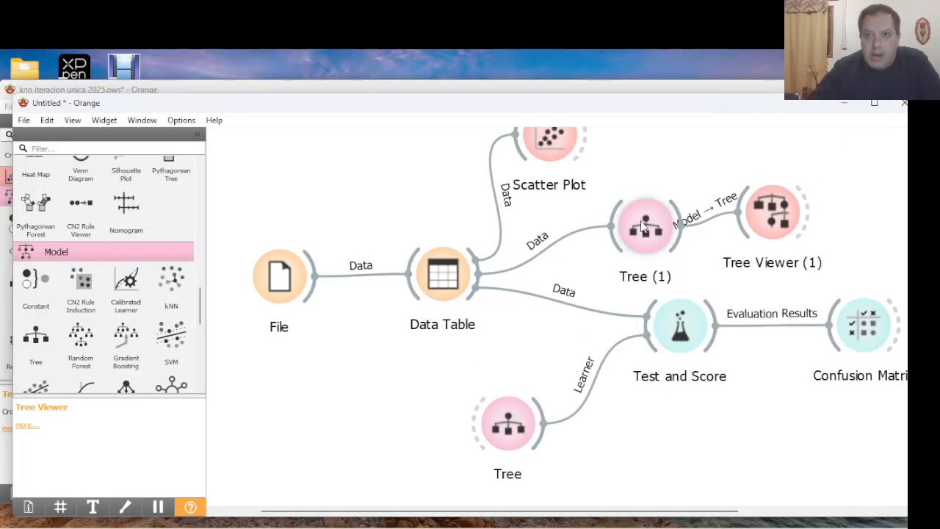
pyautogui.moveTo(792, 220); pyautogui.dragTo(837, 227)
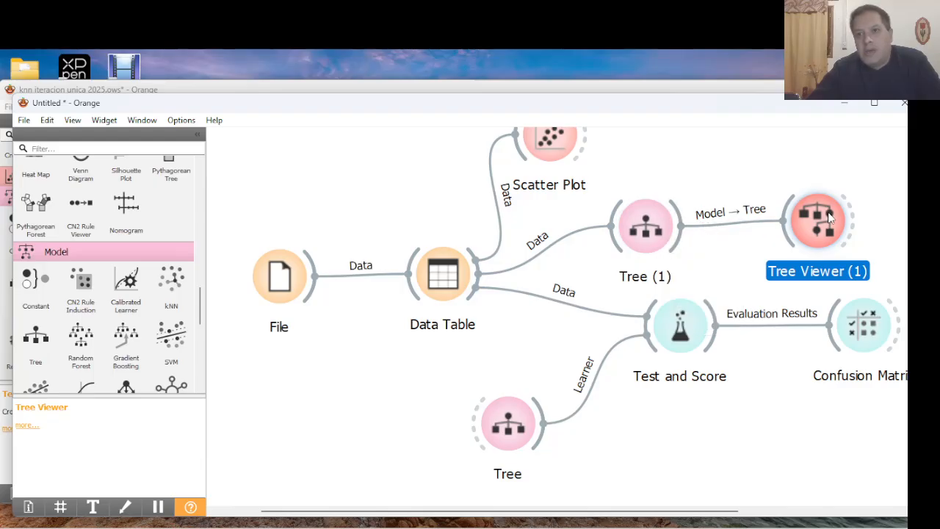
pyautogui.moveTo(829, 217)
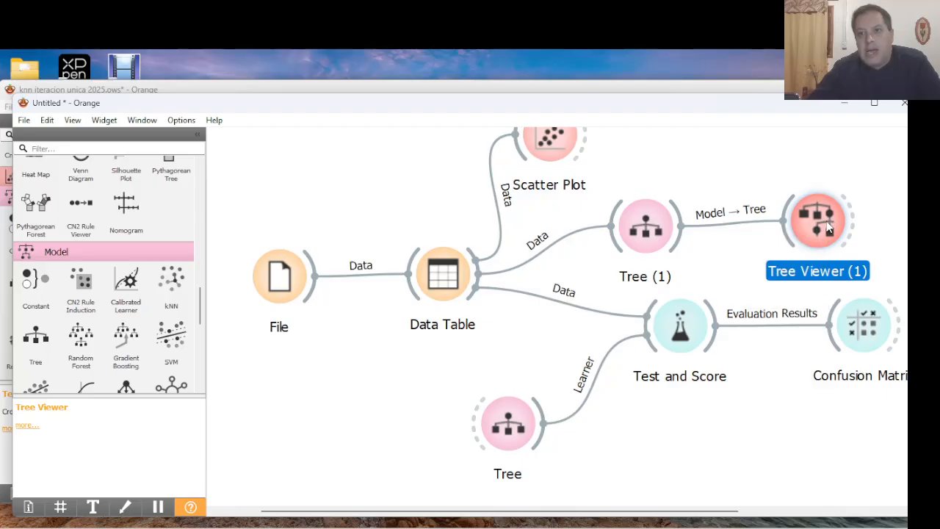
# Open the Scatter Plot, fit all iris points in view, and narrow and move its window to free space beside it
pyautogui.doubleClick(540, 157)
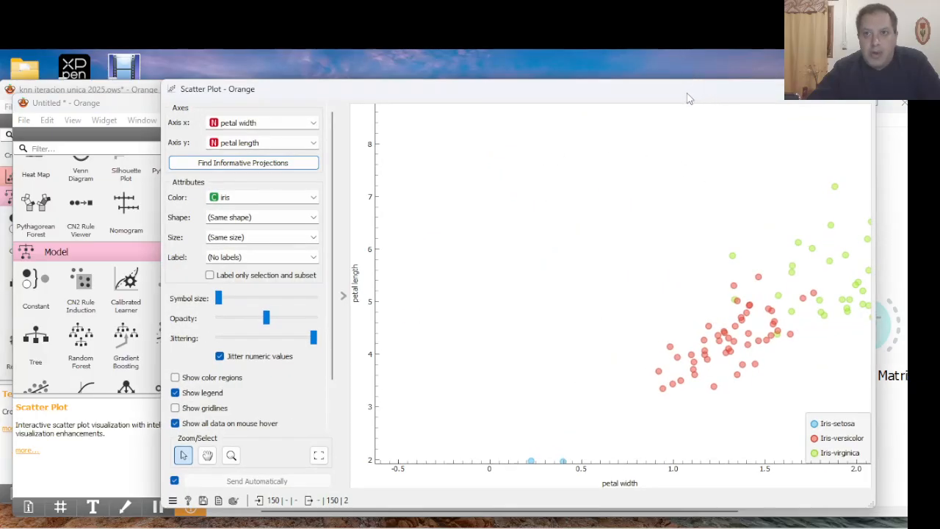
pyautogui.scroll(-3, 639, 291)
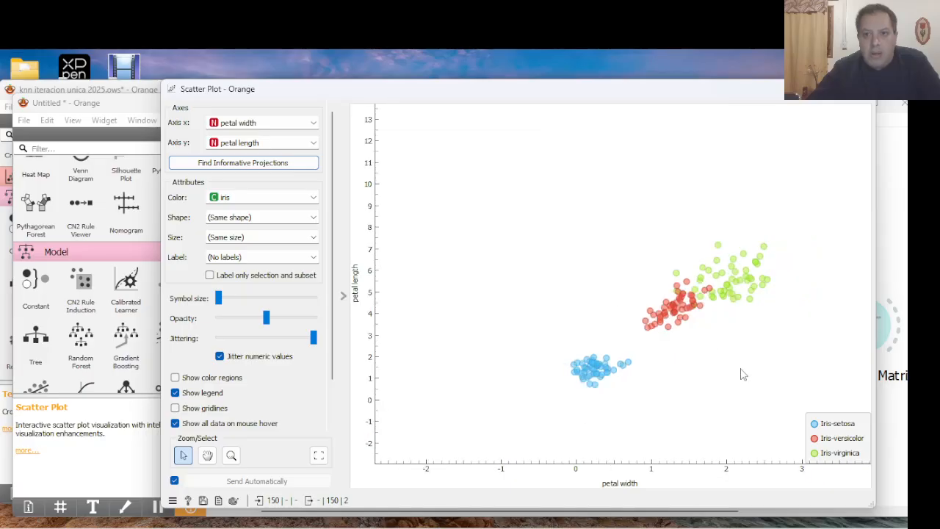
pyautogui.scroll(3, 742, 375)
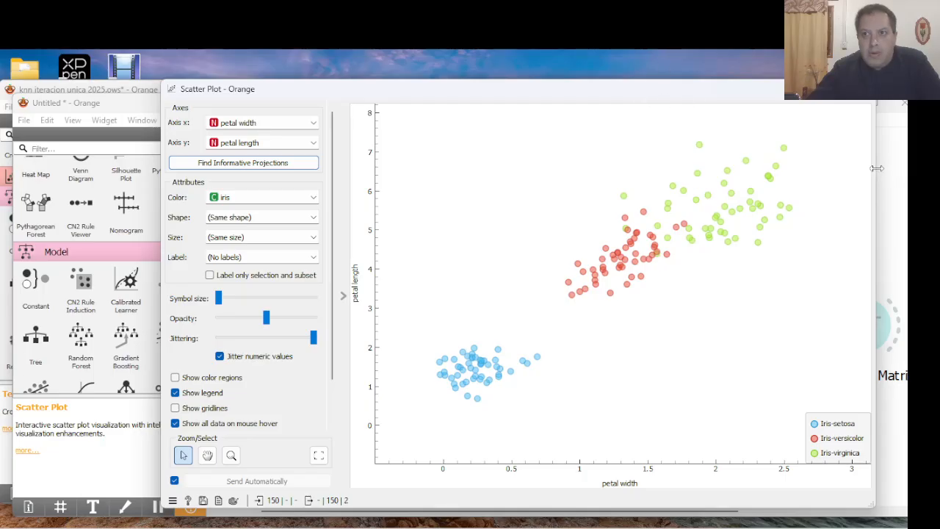
pyautogui.moveTo(878, 169); pyautogui.dragTo(637, 183)
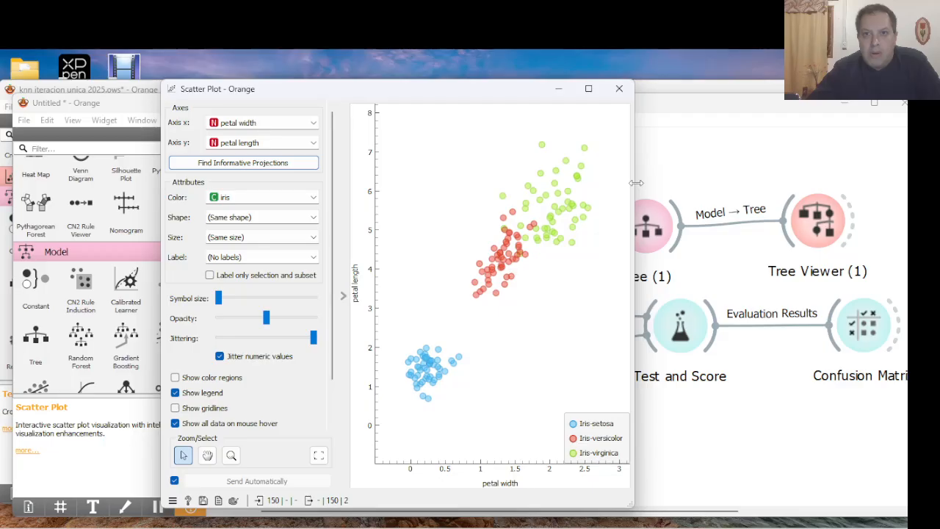
pyautogui.moveTo(375, 96); pyautogui.dragTo(226, 90)
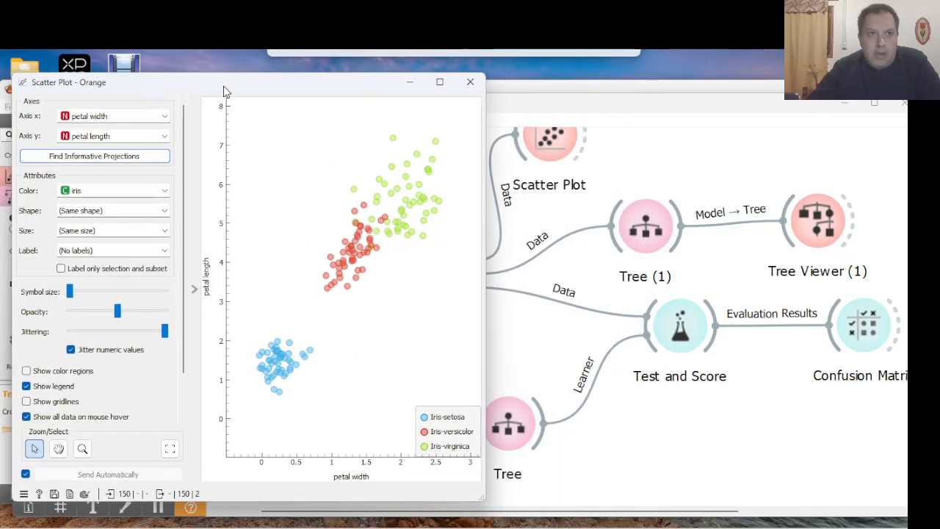
# Open Tree Viewer (1), narrow its window and place it side by side with the Scatter Plot
pyautogui.doubleClick(810, 228)
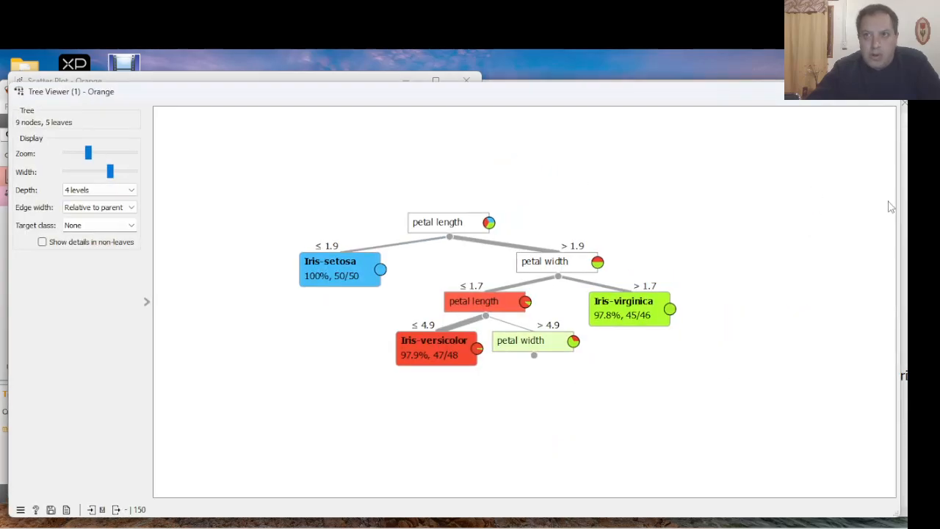
pyautogui.moveTo(897, 212); pyautogui.dragTo(564, 210)
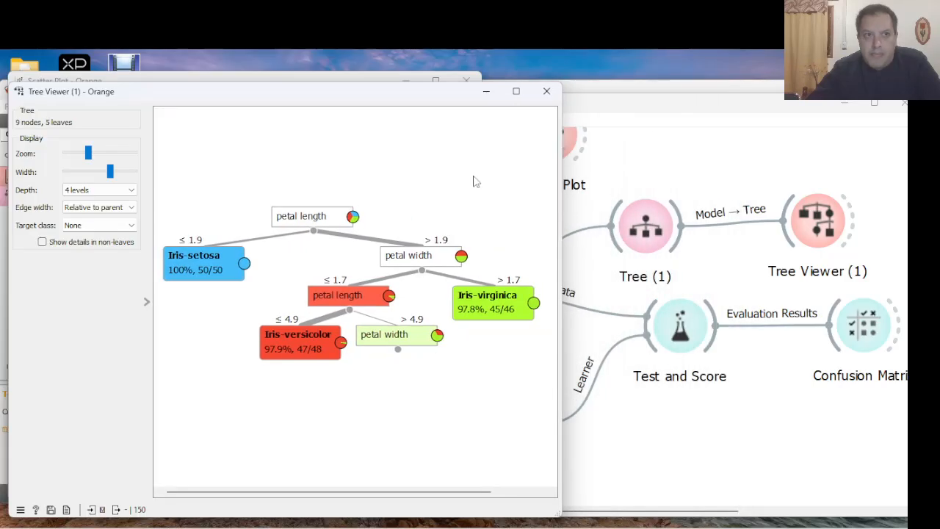
pyautogui.moveTo(363, 99); pyautogui.dragTo(697, 108)
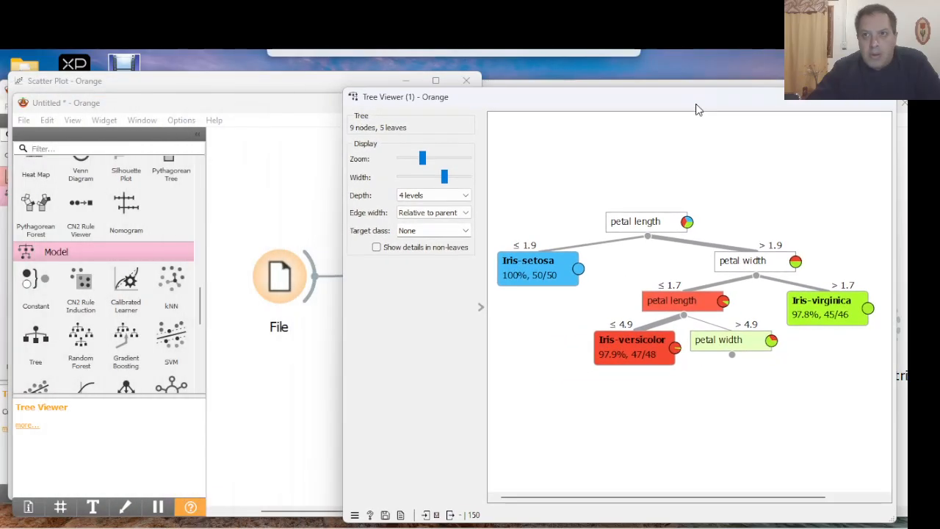
pyautogui.click(245, 78)
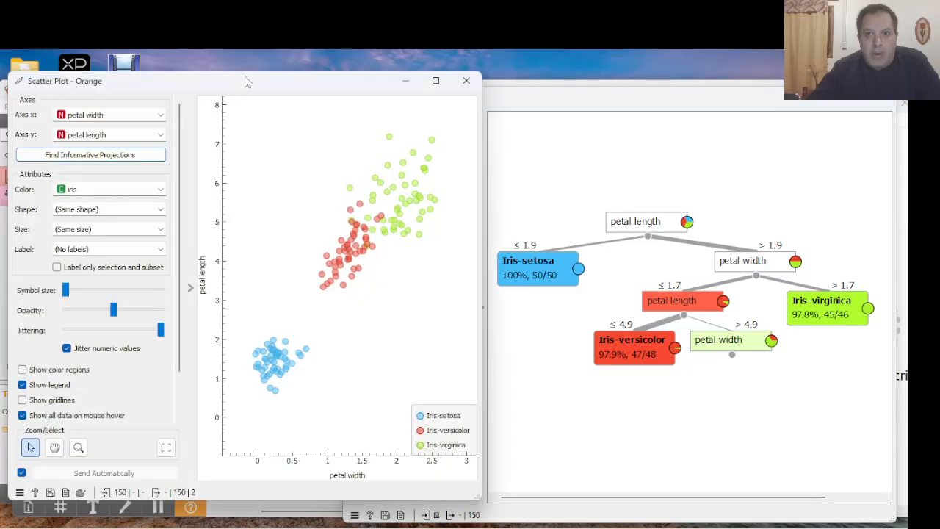
pyautogui.moveTo(277, 90); pyautogui.dragTo(272, 98)
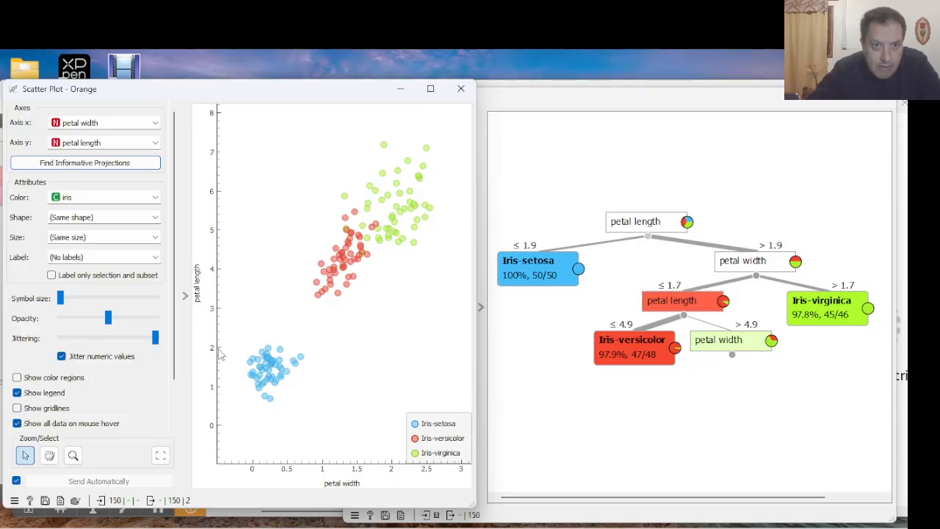
# Select the Scatter Plot points below petal length of about 1.9 and compare them with the Iris-setosa leaf in Tree Viewer (1)
pyautogui.moveTo(218, 352); pyautogui.dragTo(472, 350)
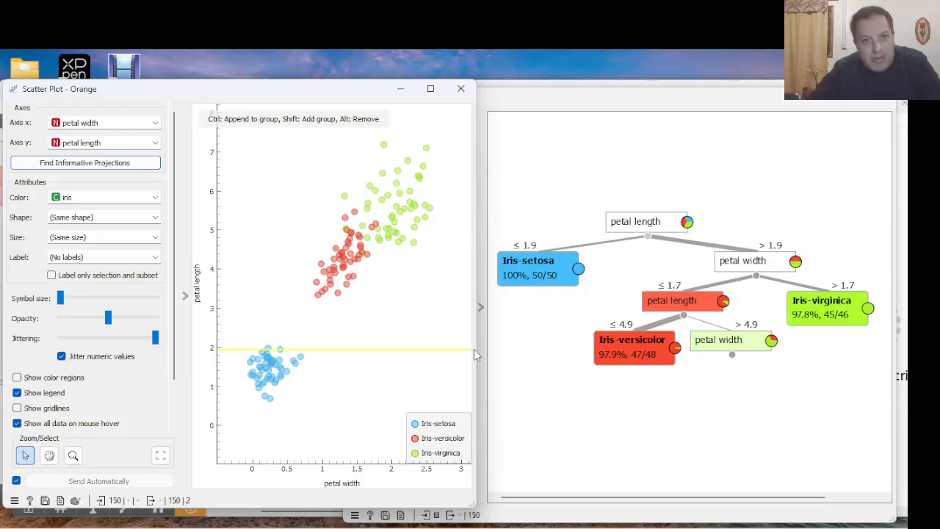
pyautogui.moveTo(474, 349); pyautogui.dragTo(482, 471)
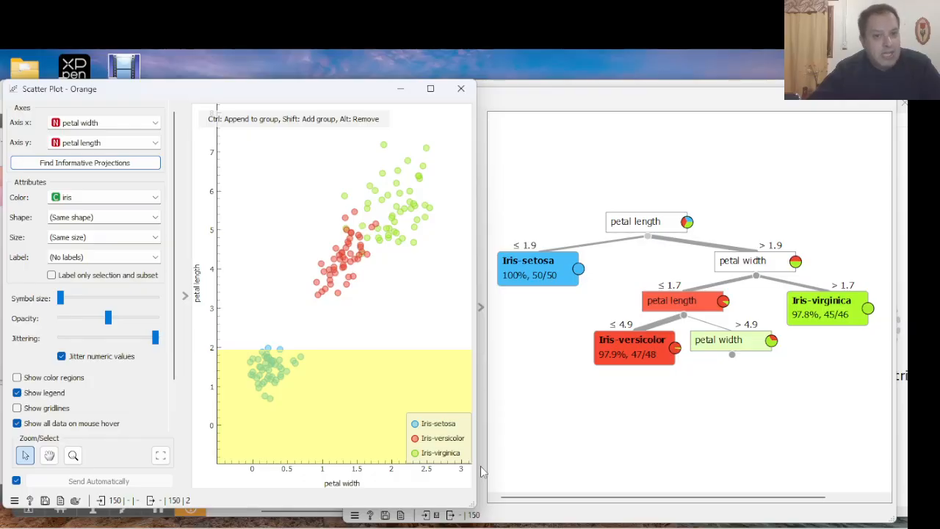
pyautogui.moveTo(481, 471); pyautogui.dragTo(482, 471)
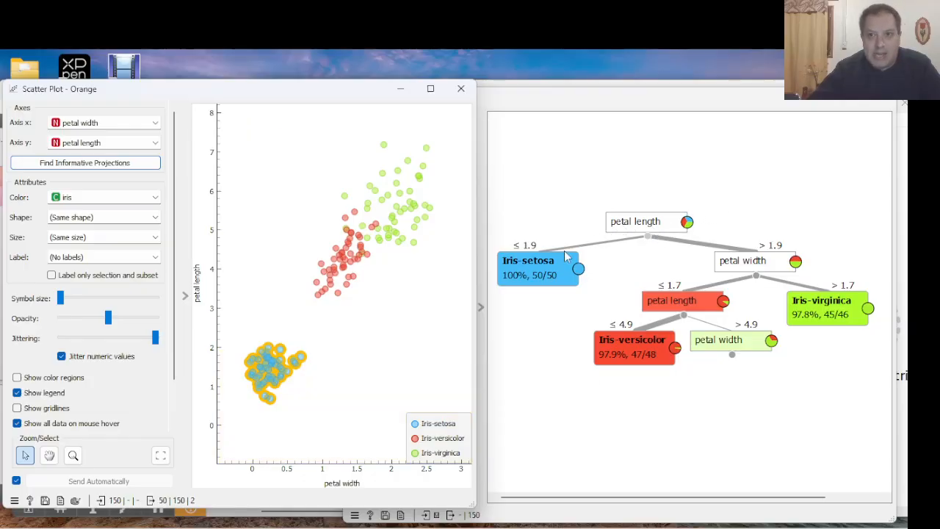
pyautogui.click(531, 270)
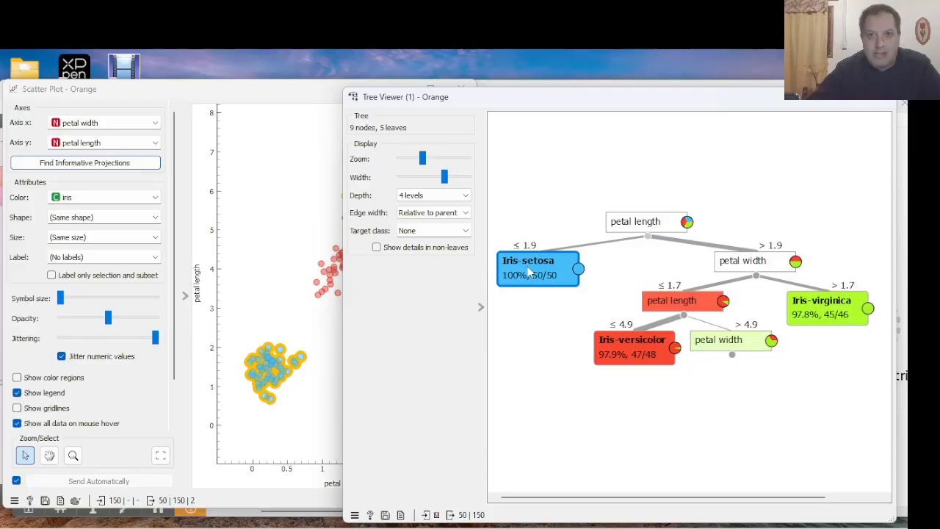
# Clear the Scatter Plot selection and select all points above petal length of about 2 to illustrate the > 1.9 branch
pyautogui.click(265, 307)
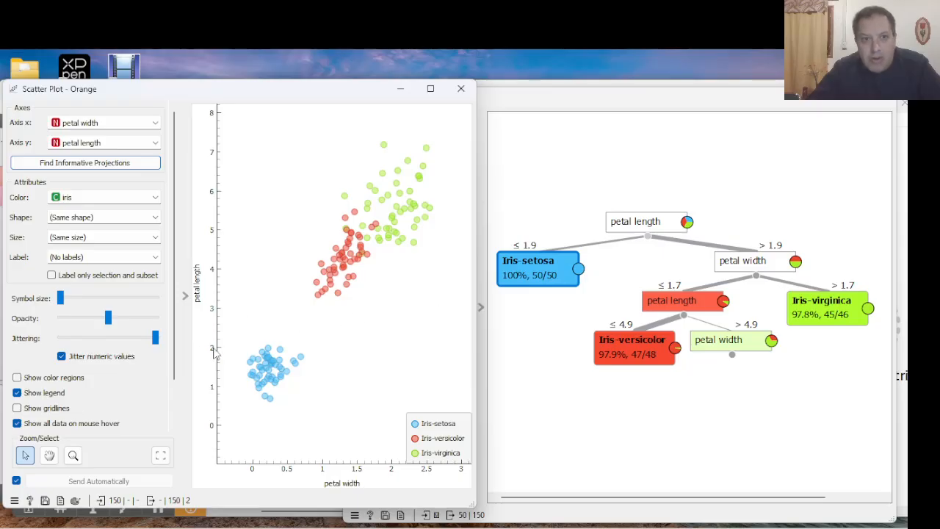
pyautogui.moveTo(219, 346); pyautogui.dragTo(492, 131)
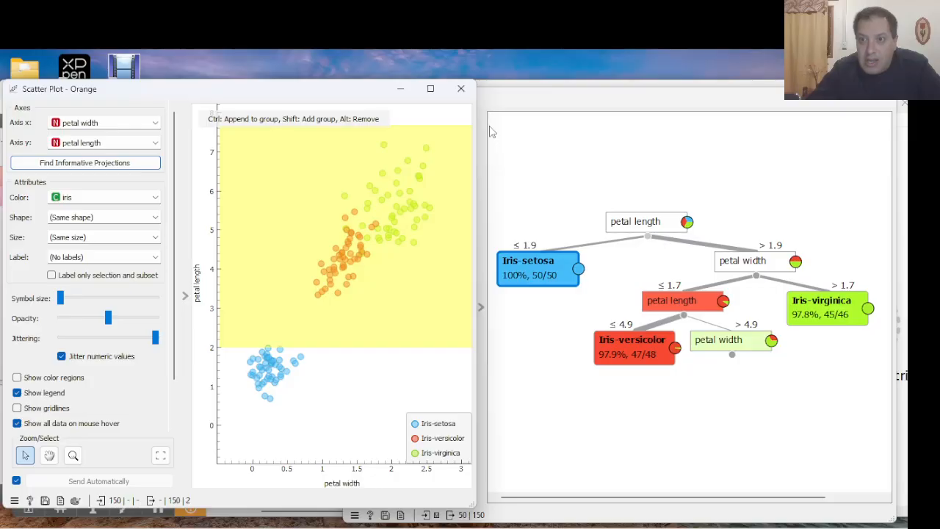
pyautogui.moveTo(492, 131); pyautogui.dragTo(493, 132)
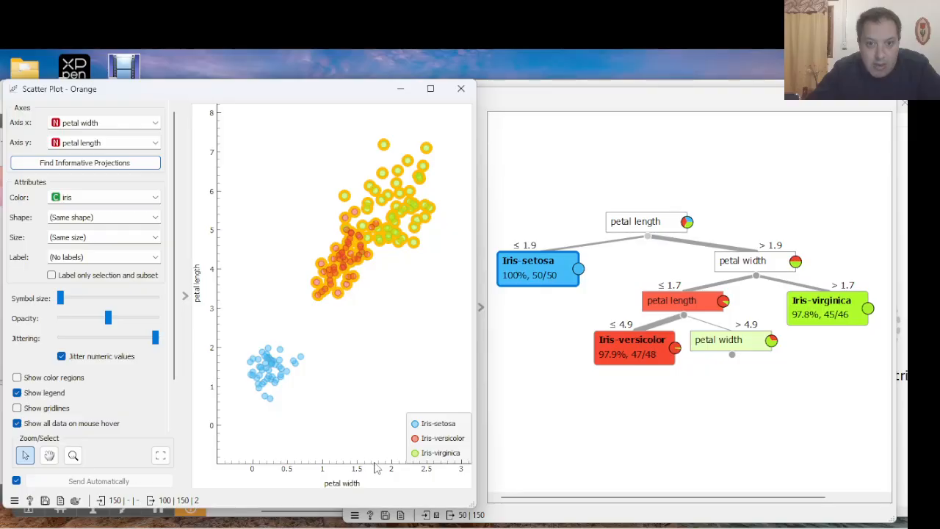
# Select the Scatter Plot points with petal width above about 1.7 to illustrate the tree's second split
pyautogui.moveTo(373, 468); pyautogui.dragTo(371, 118)
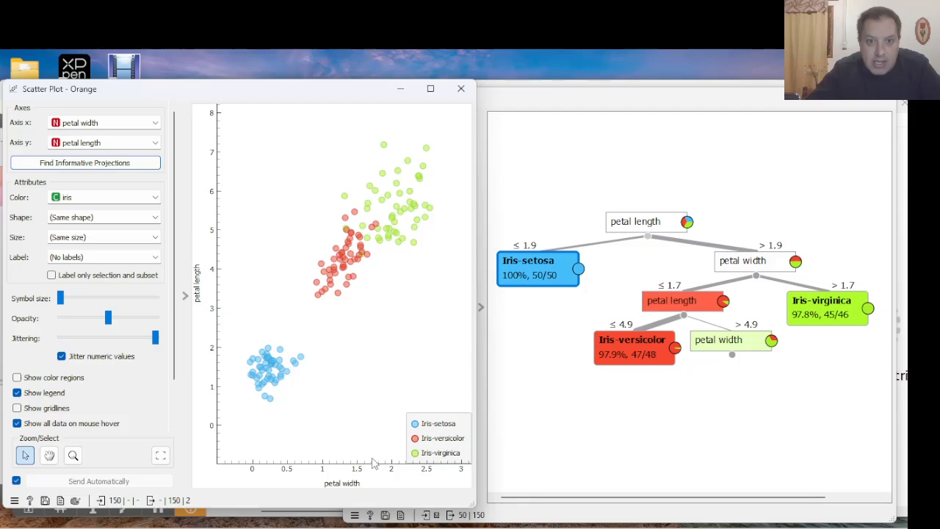
pyautogui.moveTo(371, 465); pyautogui.dragTo(299, 136)
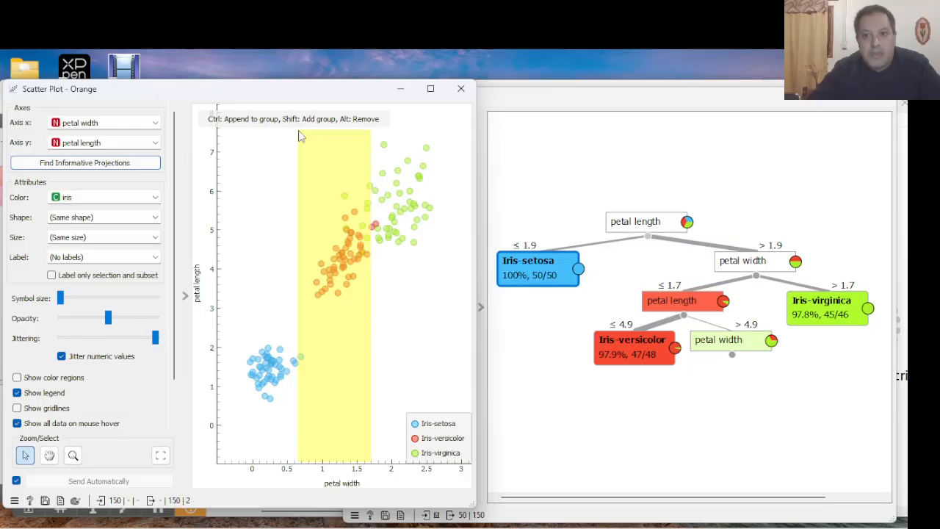
pyautogui.moveTo(299, 135); pyautogui.dragTo(447, 133)
# Expand the petal width node under the > 4.9 branch, and collapse and re-expand its parent petal length node in Tree Viewer (1)
pyautogui.click(733, 355)
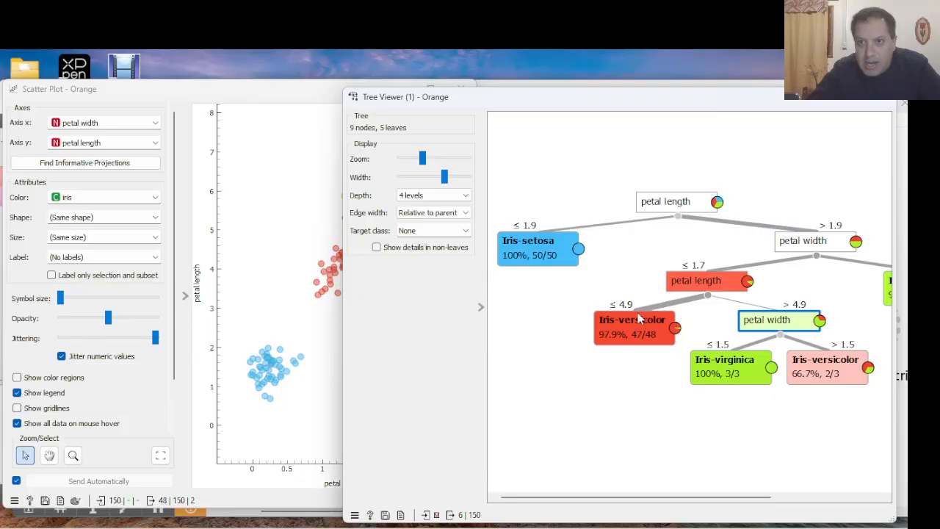
pyautogui.moveTo(623, 342)
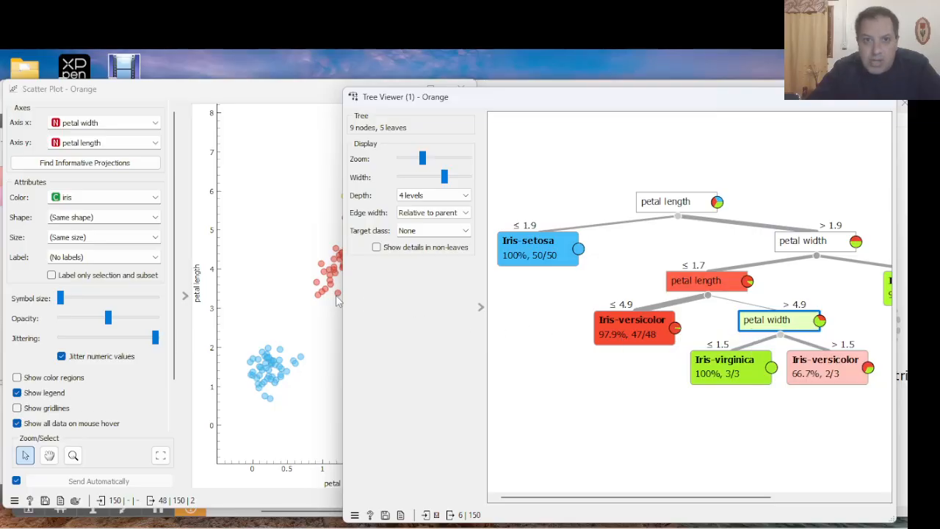
pyautogui.doubleClick(717, 289)
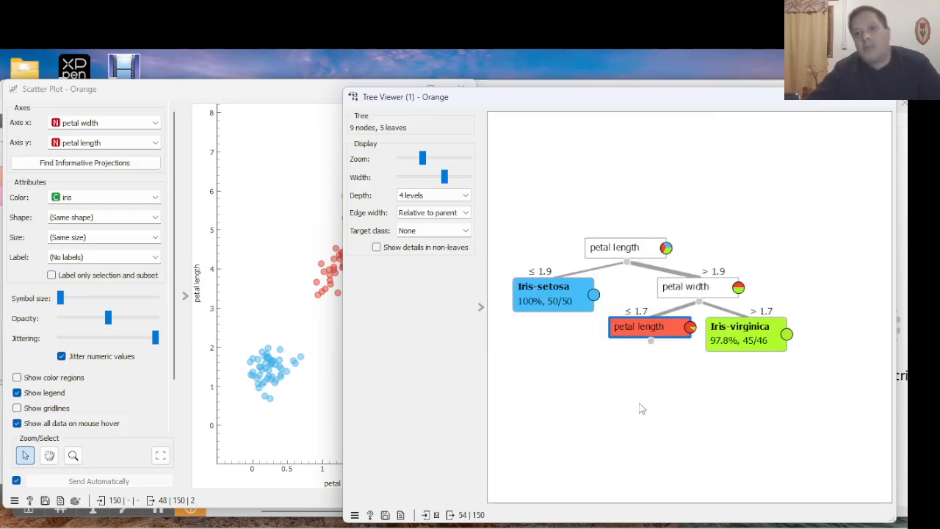
pyautogui.doubleClick(651, 346)
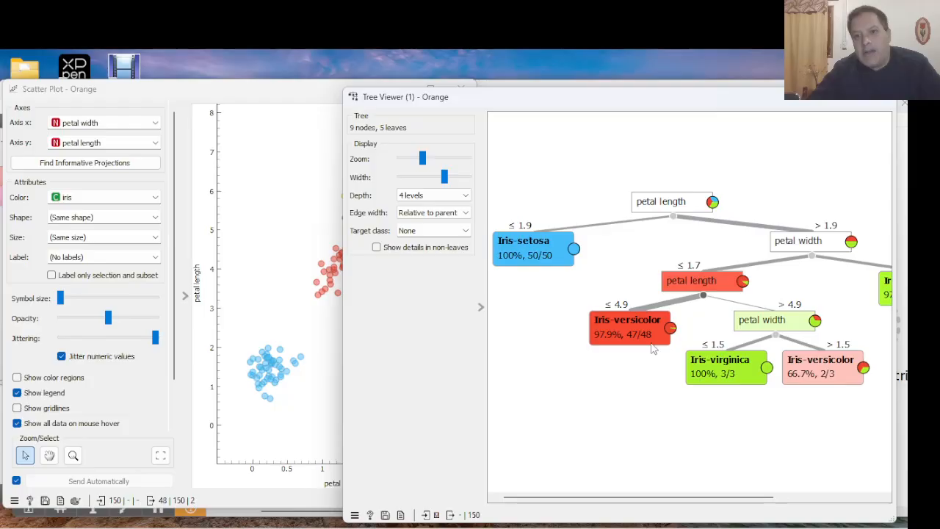
pyautogui.doubleClick(703, 299)
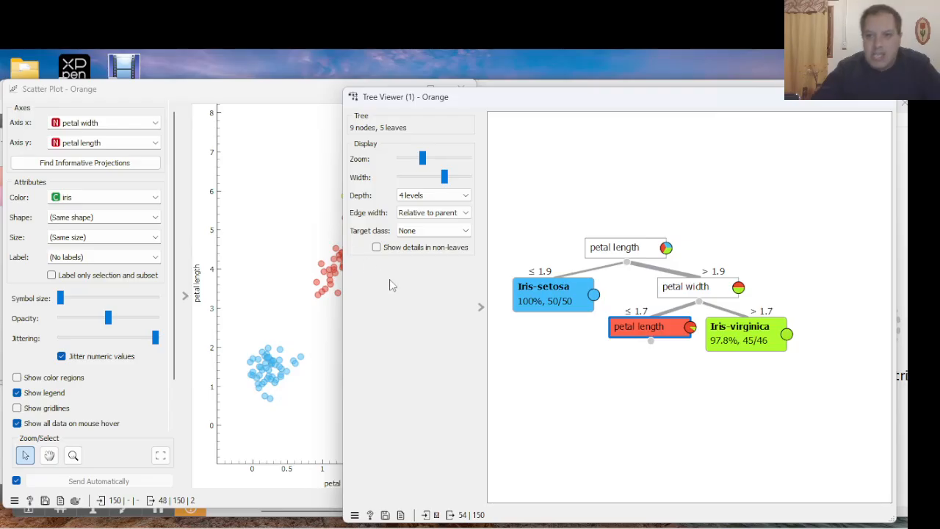
pyautogui.click(651, 341)
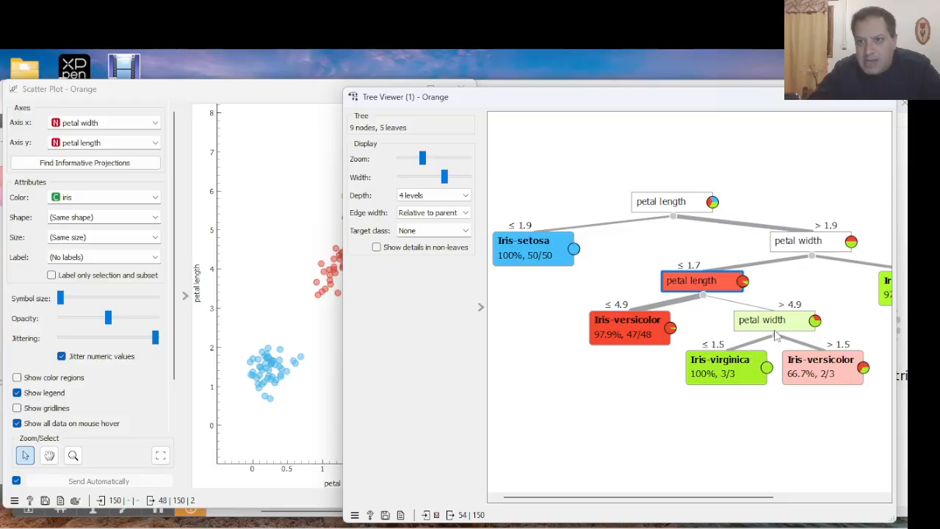
# Examine the class distributions of the Iris-setosa leaf and the petal width and petal length nodes, and close Tree Viewer (1)
pyautogui.moveTo(775, 335)
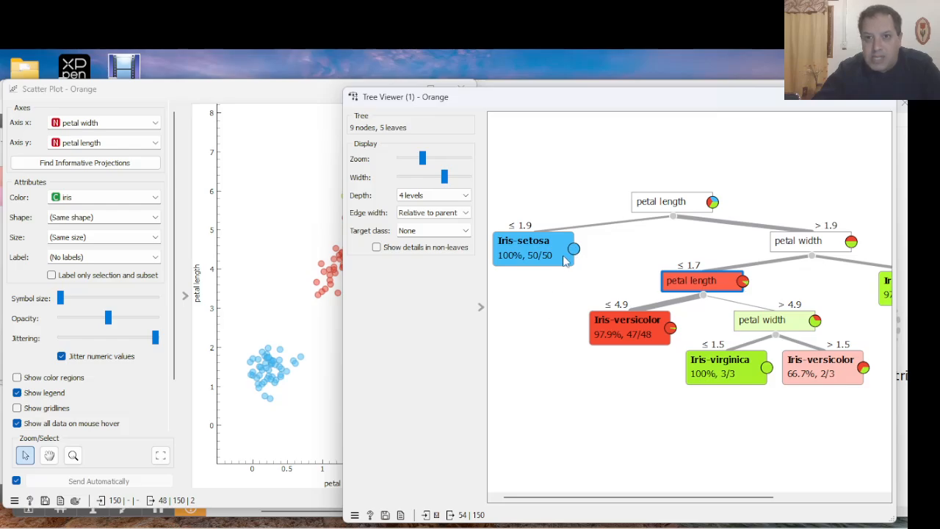
pyautogui.moveTo(573, 250)
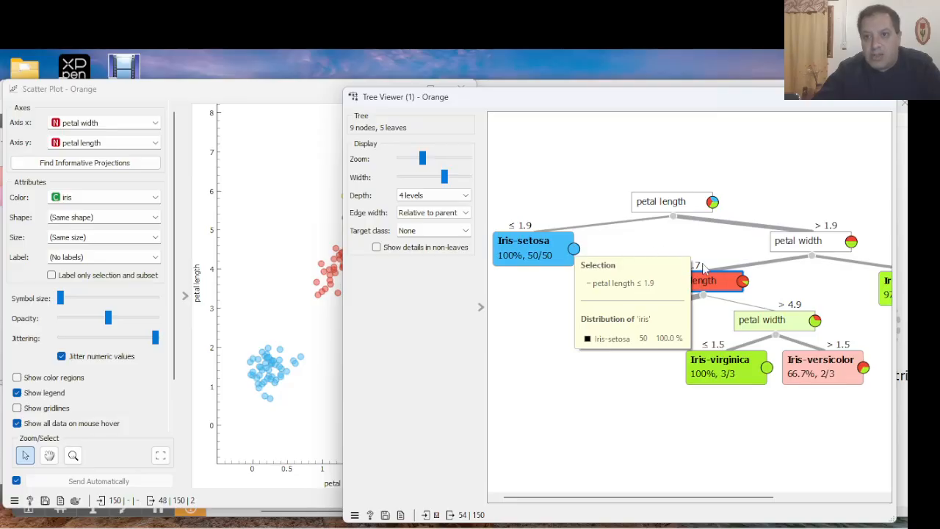
pyautogui.click(748, 283)
pyautogui.click(738, 277)
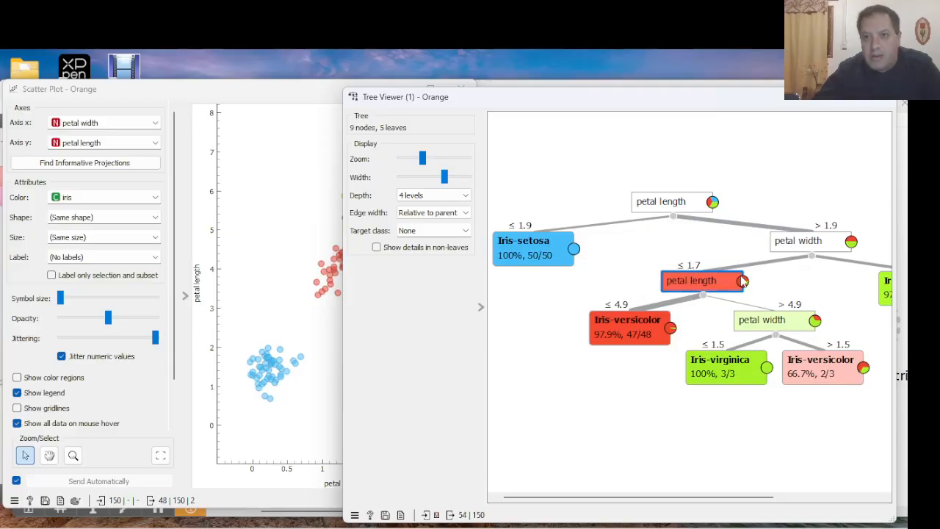
pyautogui.click(851, 245)
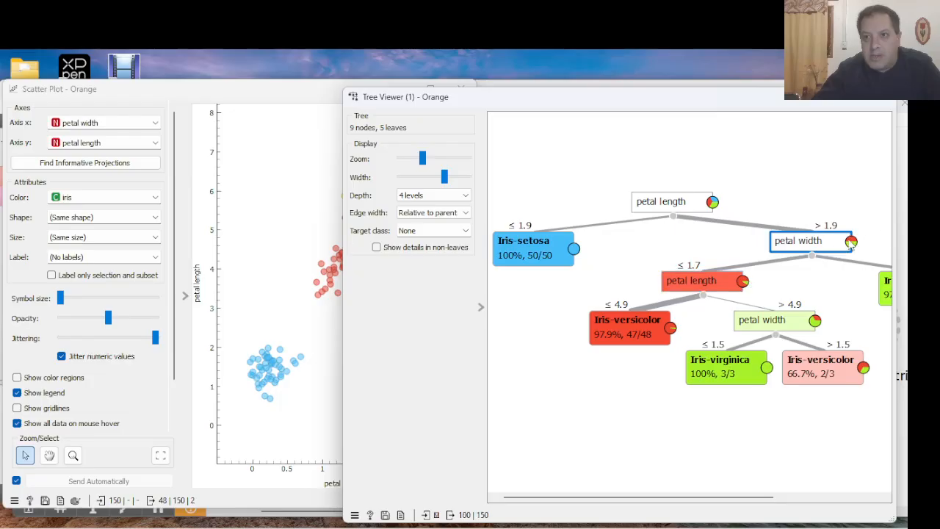
pyautogui.click(853, 243)
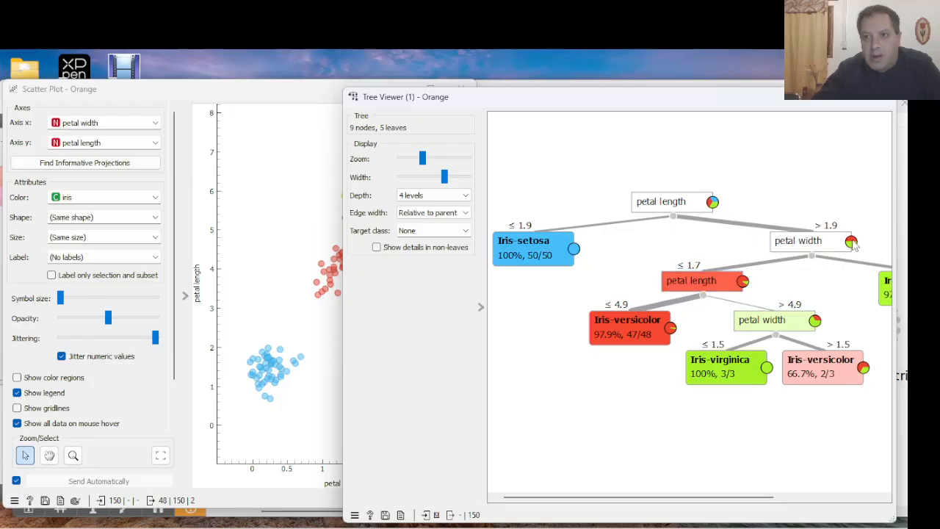
pyautogui.click(854, 243)
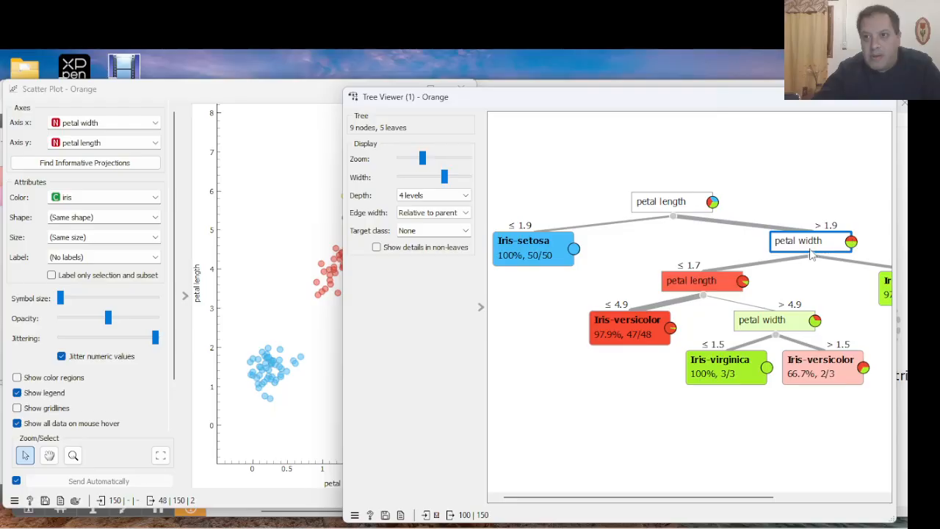
pyautogui.click(841, 249)
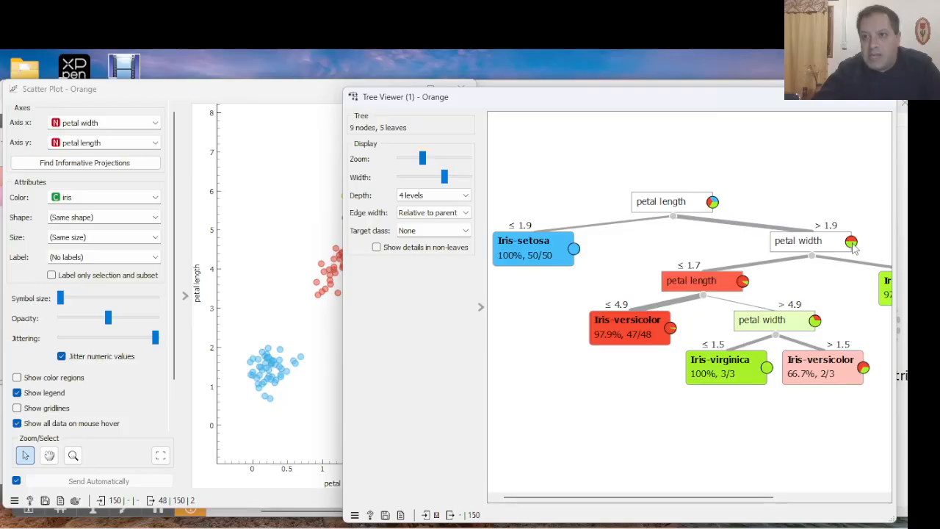
pyautogui.click(852, 244)
pyautogui.click(851, 242)
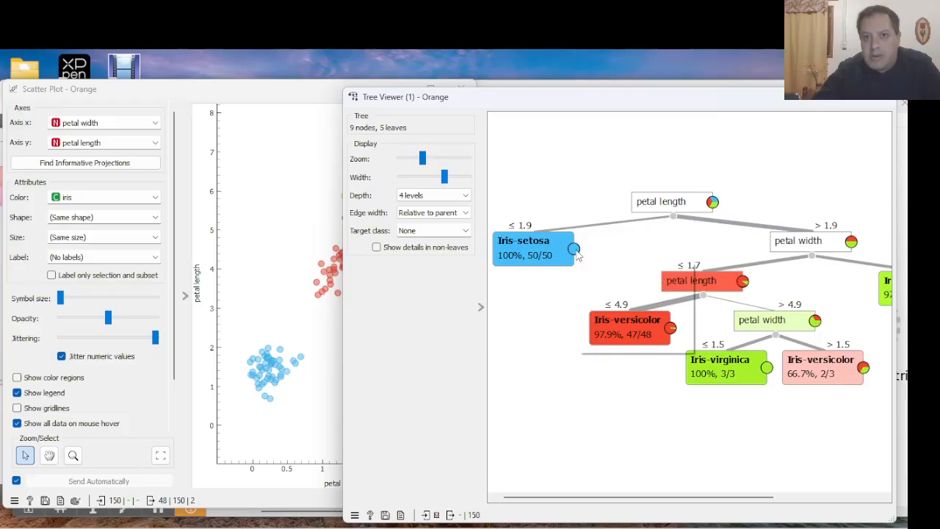
pyautogui.moveTo(745, 283)
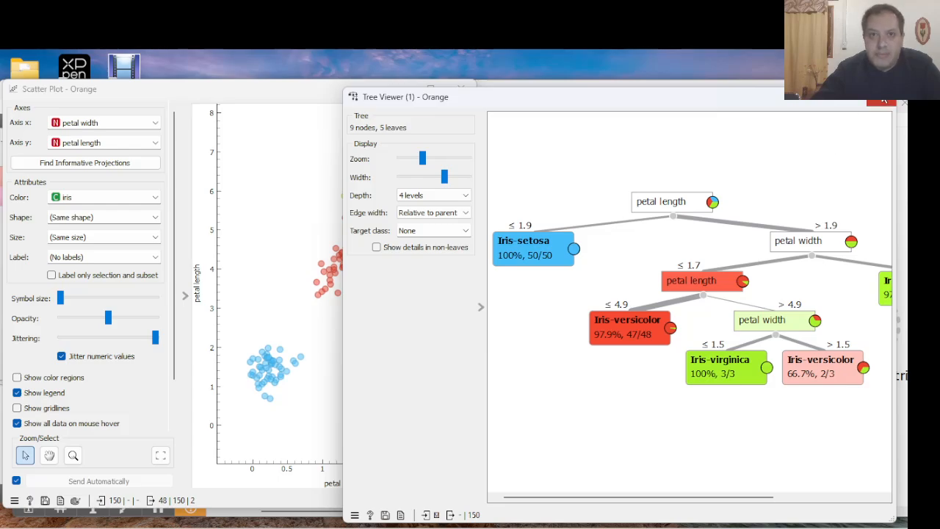
pyautogui.click(885, 101)
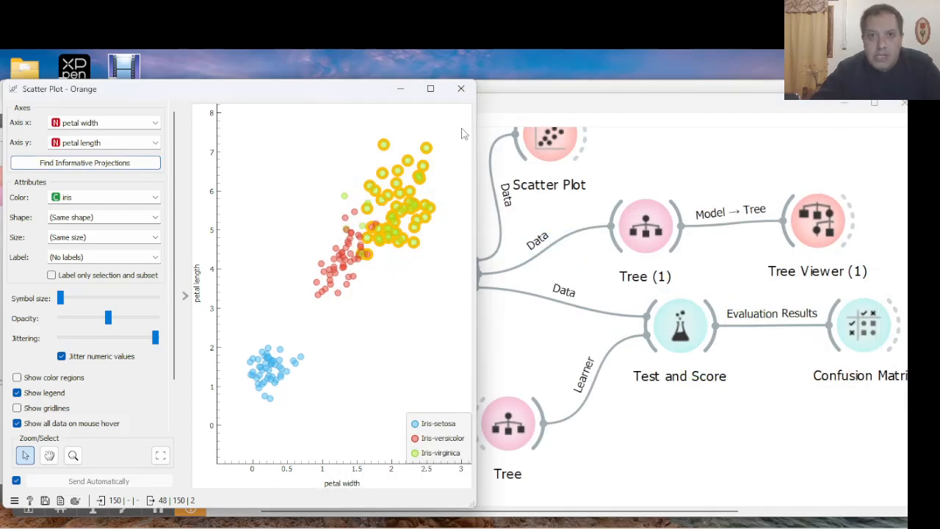
# Close the Scatter Plot and review the Test and Score results for Iris-setosa, Iris-versicolor and Iris-virginica, ending on the average over classes
pyautogui.click(463, 91)
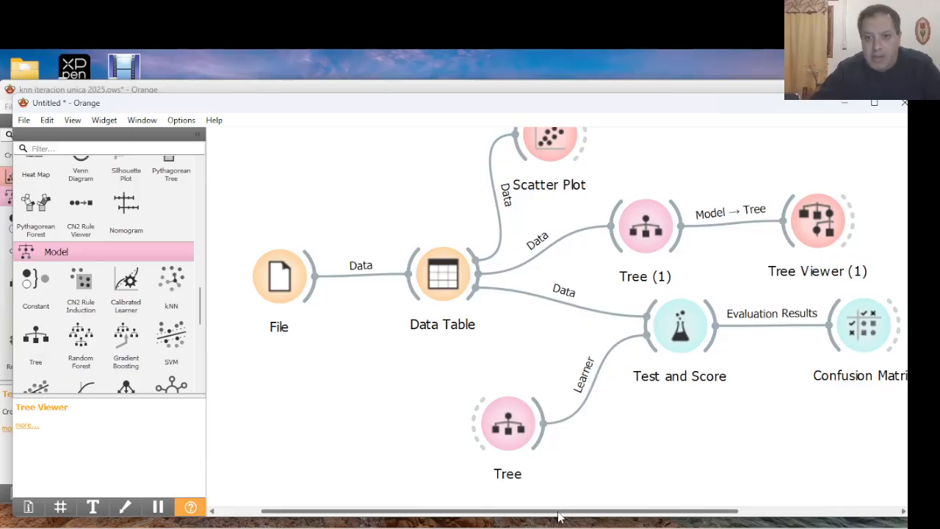
pyautogui.moveTo(558, 516); pyautogui.dragTo(607, 522)
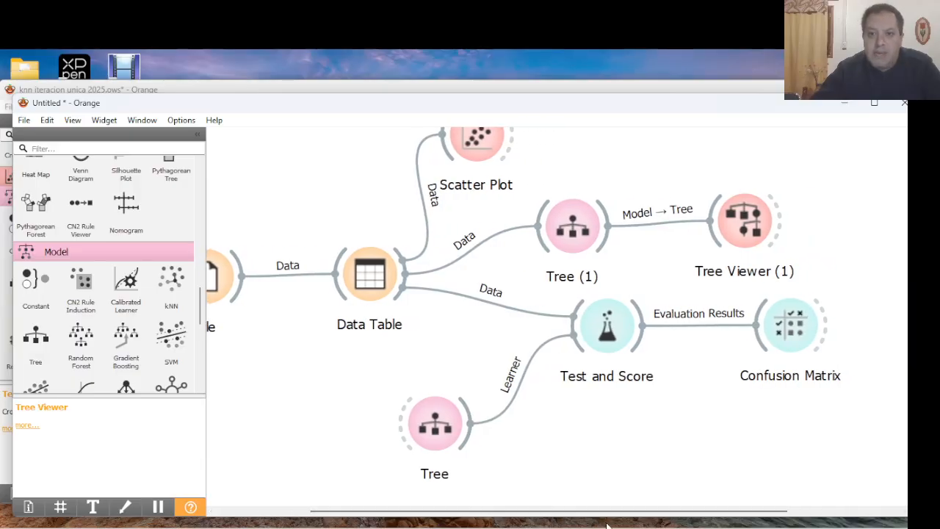
pyautogui.doubleClick(621, 325)
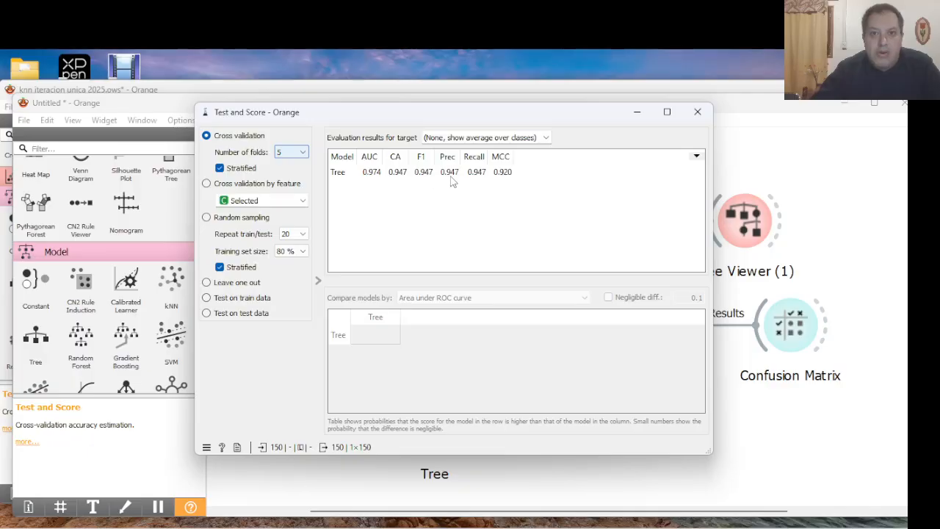
pyautogui.click(455, 140)
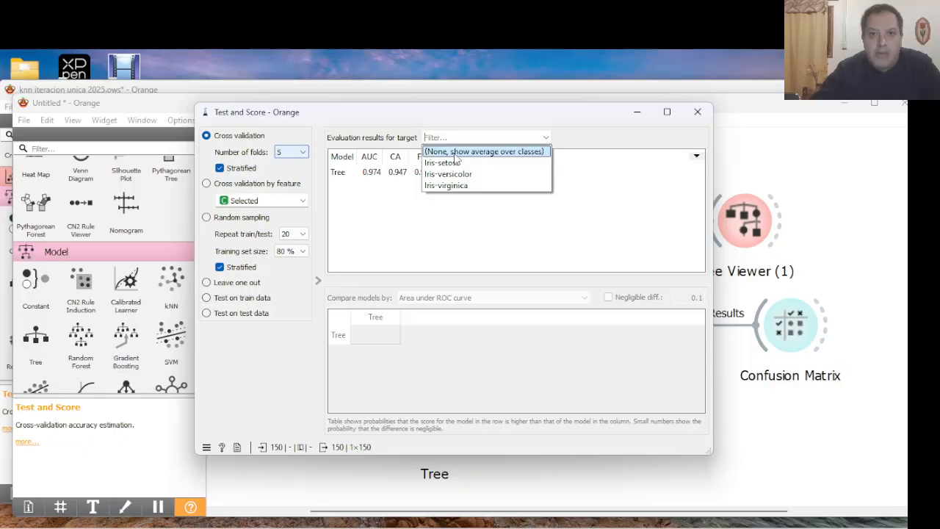
pyautogui.click(453, 163)
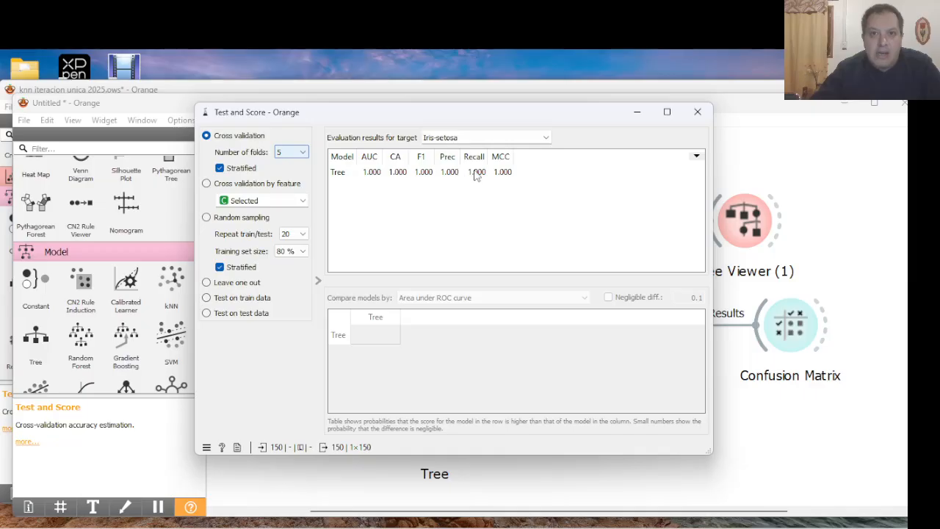
pyautogui.click(491, 136)
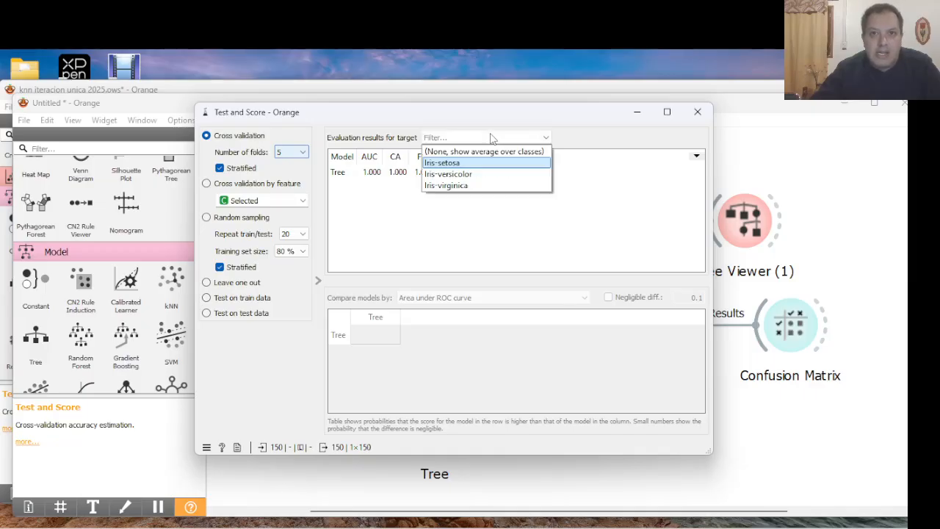
pyautogui.click(471, 175)
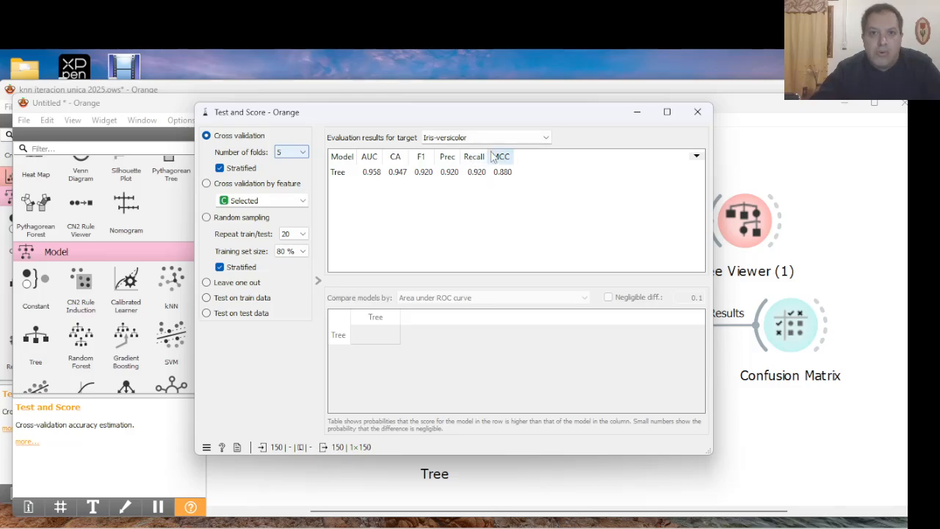
pyautogui.click(489, 139)
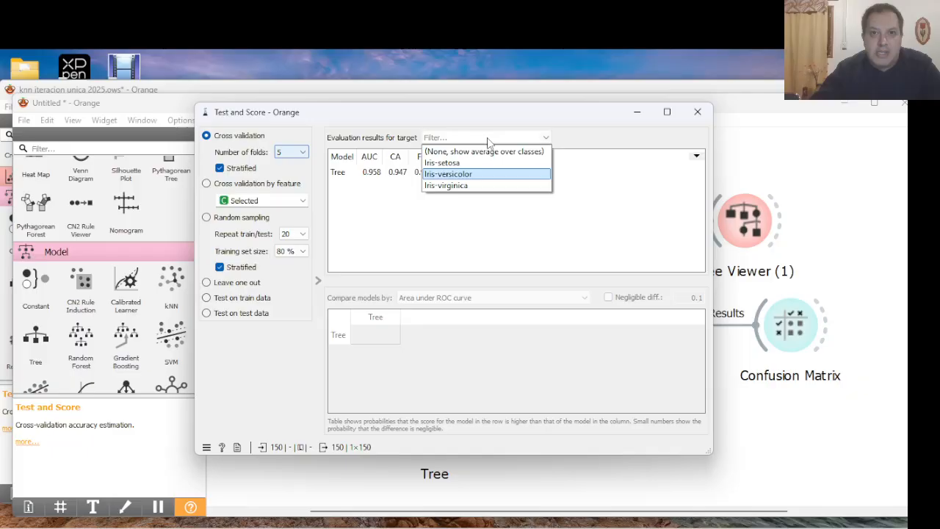
pyautogui.click(462, 184)
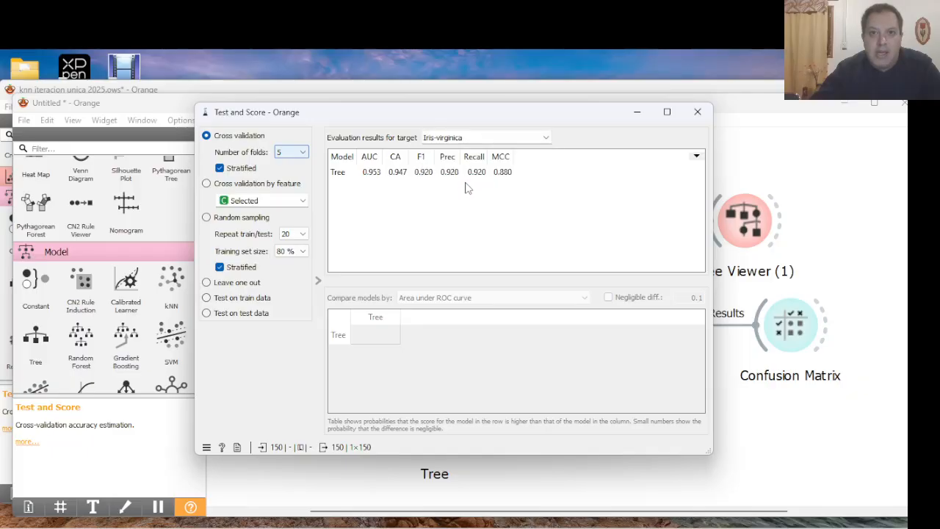
pyautogui.click(482, 137)
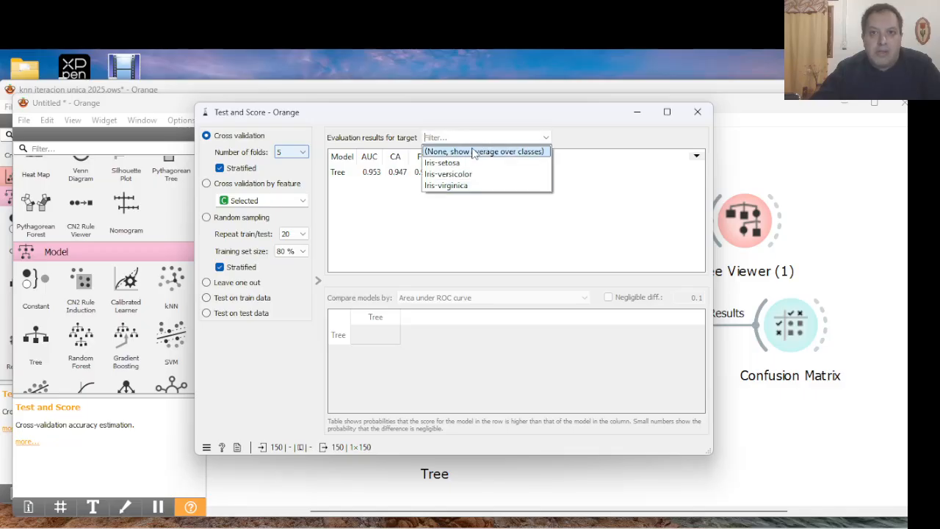
pyautogui.click(474, 151)
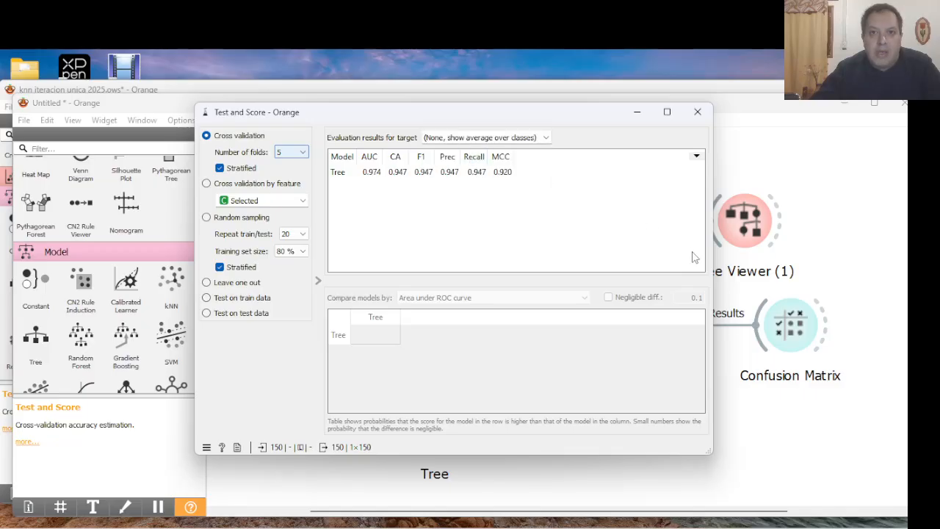
# Examine the Confusion Matrix as proportion of actual and as number of instances, and close it
pyautogui.doubleClick(776, 328)
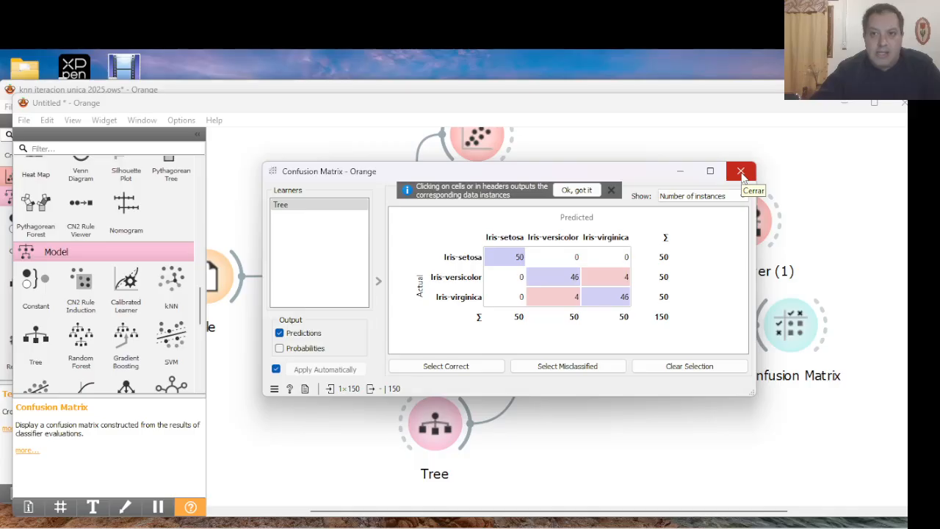
pyautogui.click(731, 200)
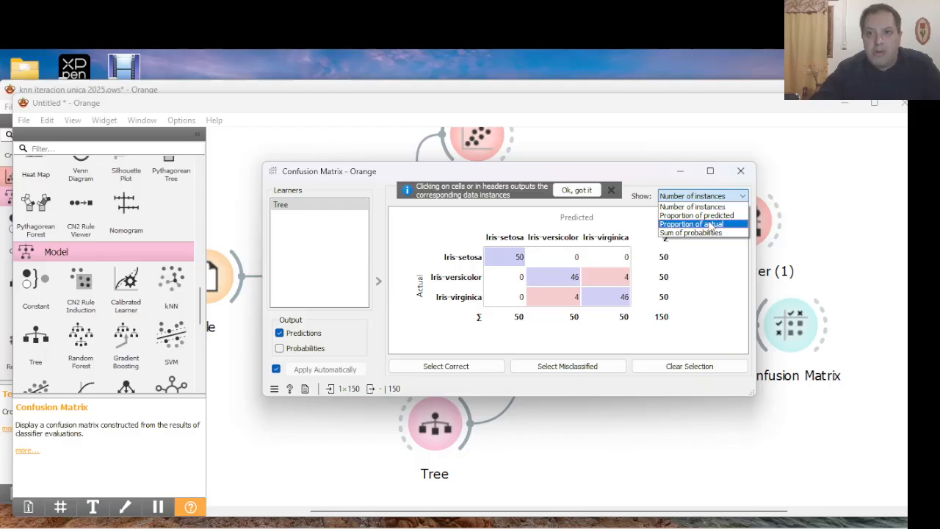
pyautogui.click(711, 225)
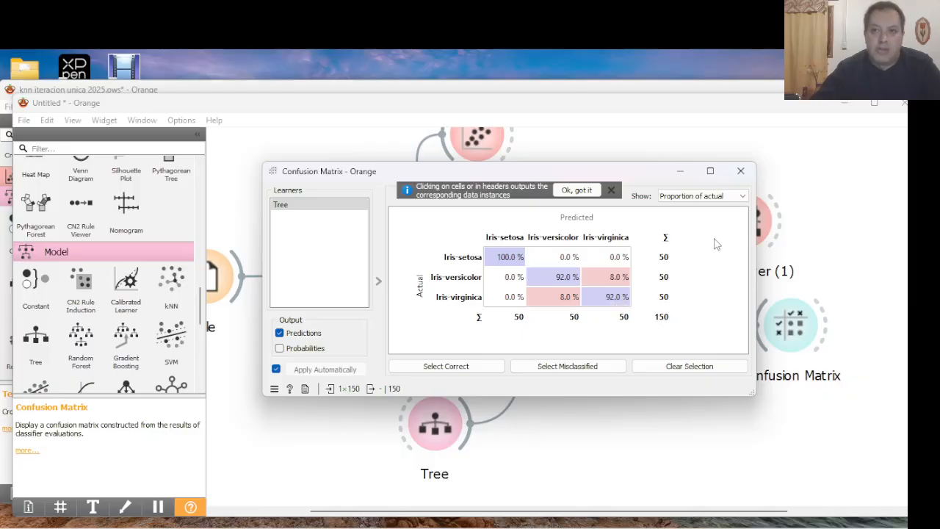
pyautogui.click(732, 194)
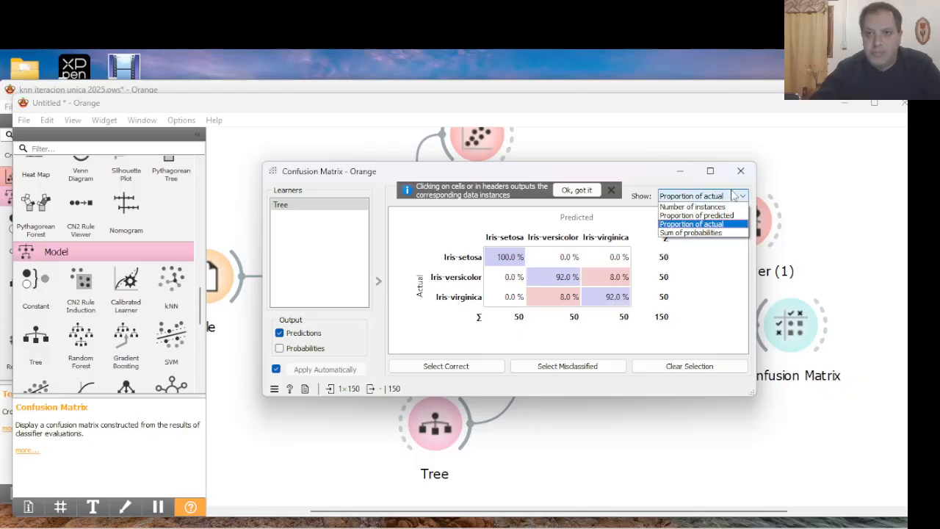
pyautogui.click(713, 208)
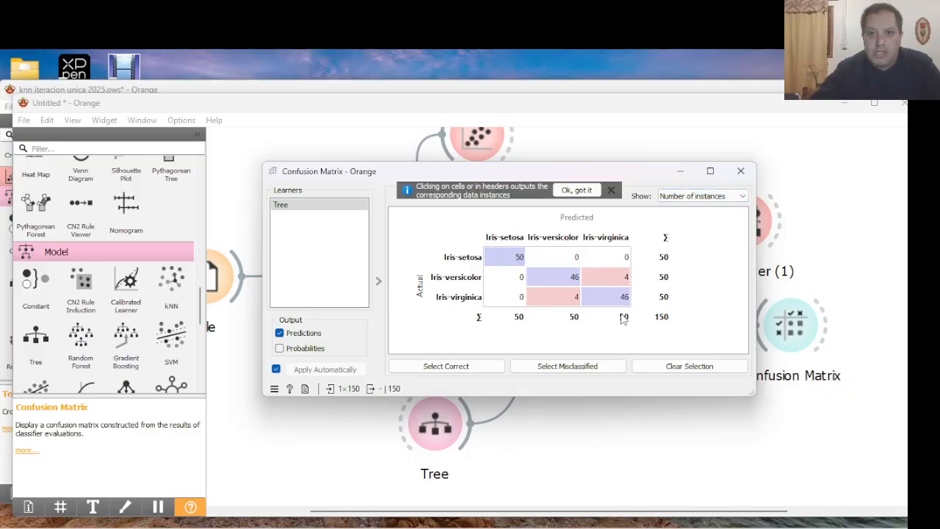
pyautogui.click(738, 174)
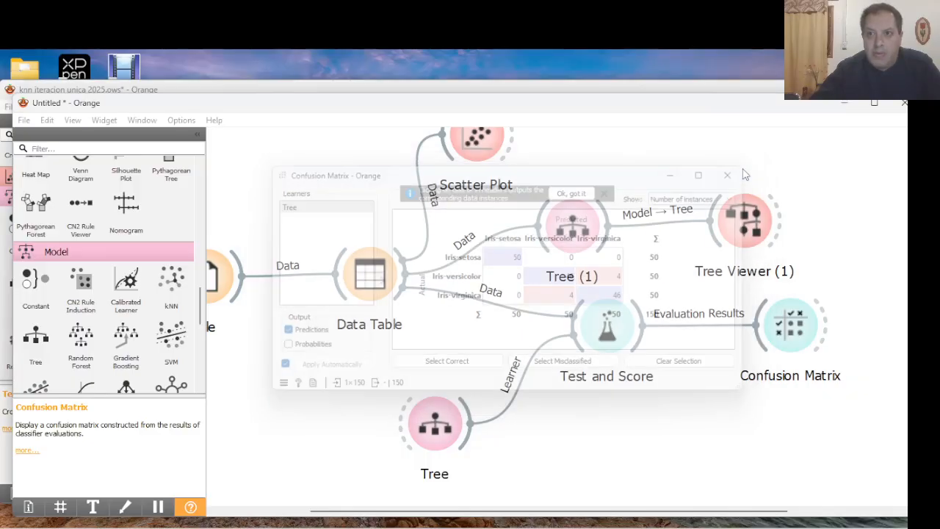
# Set the Tree learner feeding Test and Score to at least 4 instances in leaves and a maximal tree depth of 10
pyautogui.click(434, 424)
pyautogui.doubleClick(434, 424)
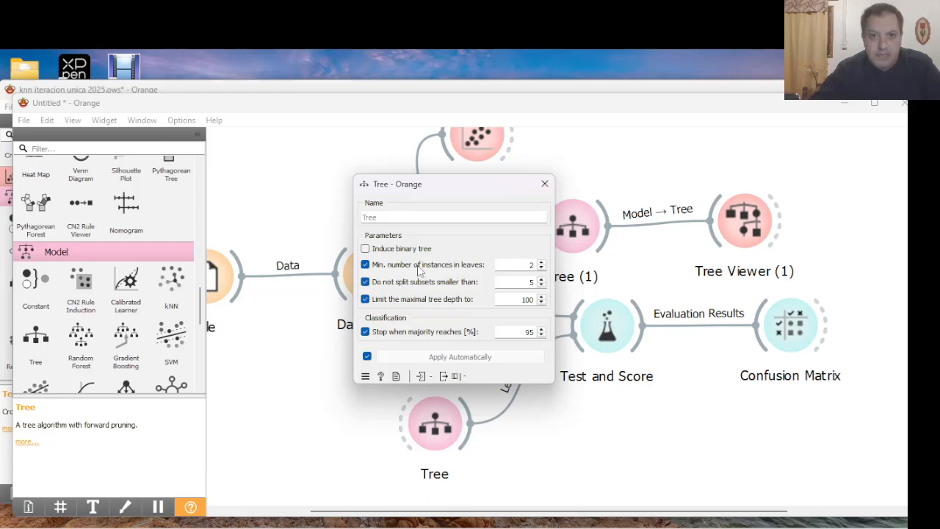
pyautogui.click(541, 263)
pyautogui.click(541, 263)
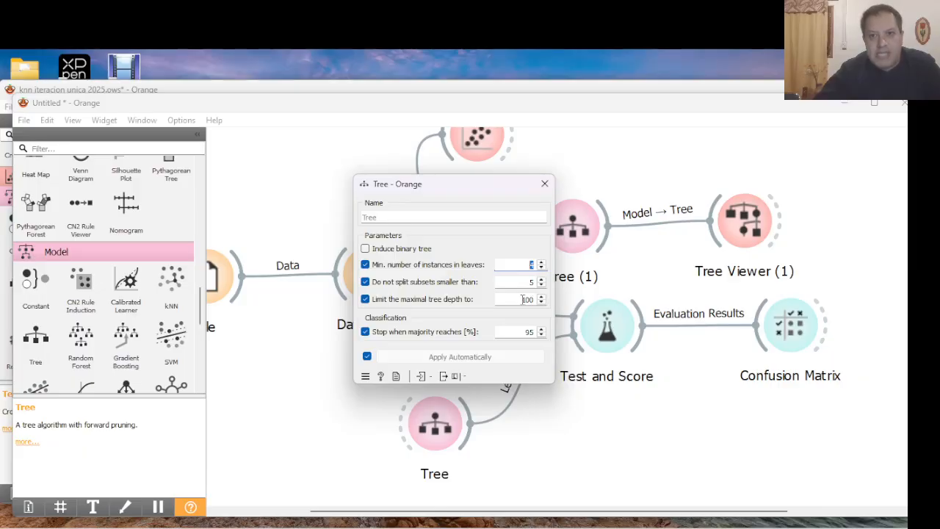
pyautogui.moveTo(523, 299); pyautogui.dragTo(532, 295)
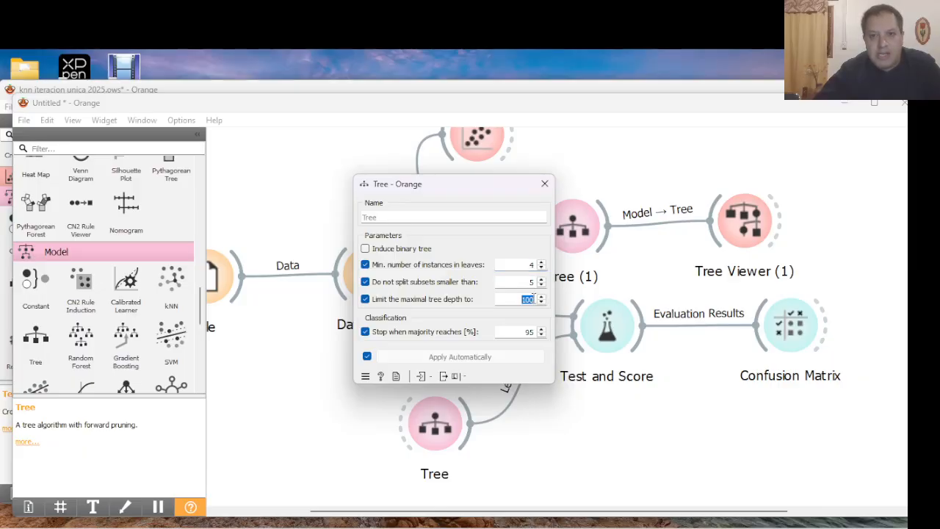
pyautogui.write('1')
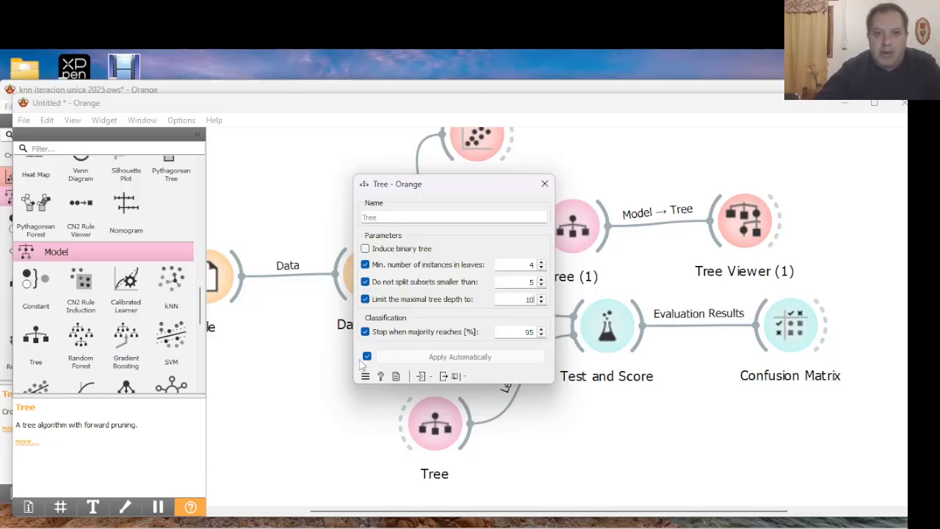
pyautogui.click(300, 387)
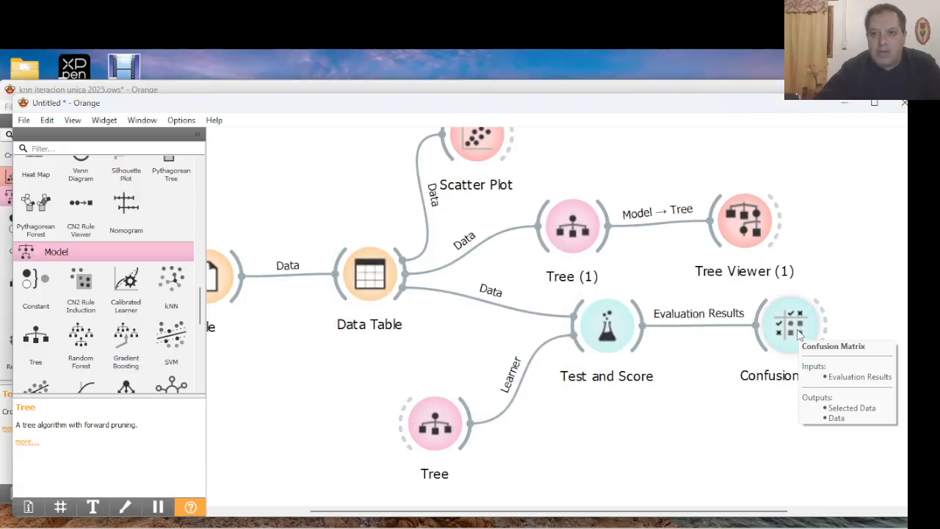
# Review the Test and Score results of the modified tree for Iris-setosa, Iris-versicolor and Iris-virginica, and close the window
pyautogui.click(622, 336)
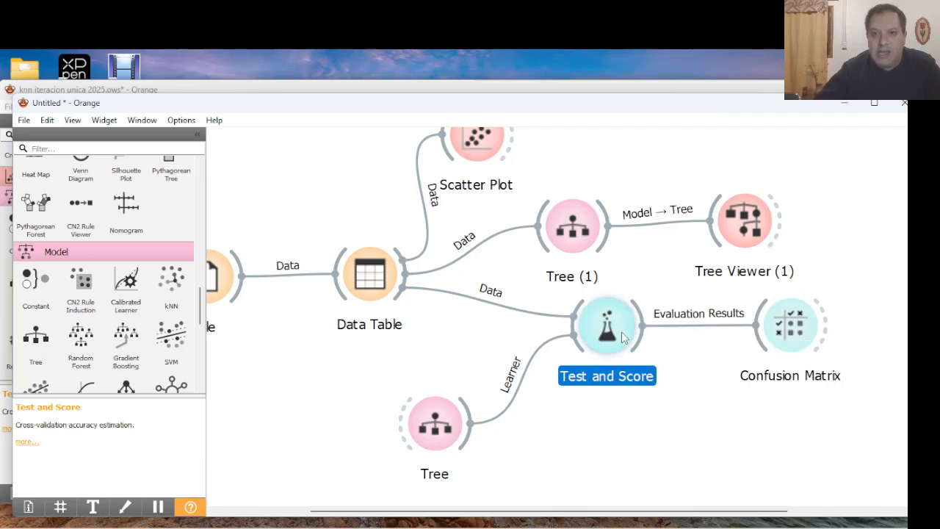
pyautogui.doubleClick(622, 336)
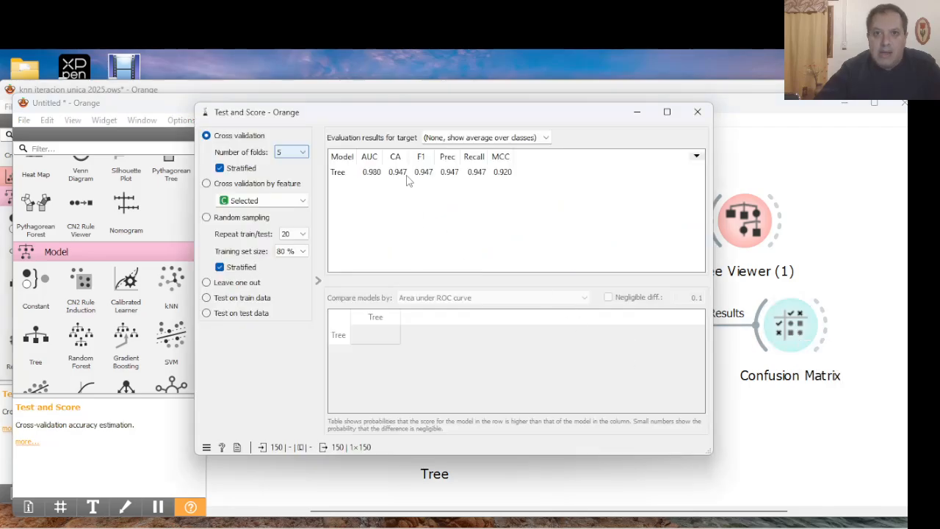
pyautogui.click(453, 137)
pyautogui.press('Down')
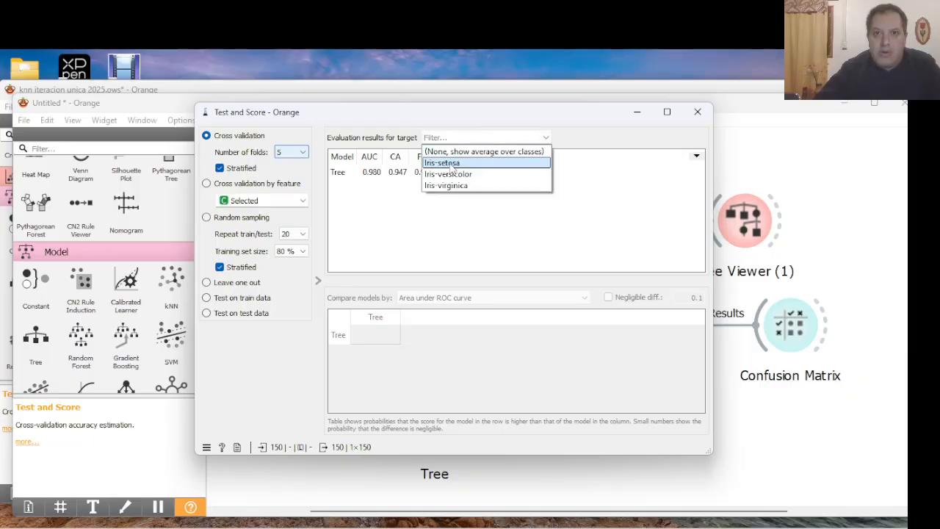
pyautogui.press('Return')
pyautogui.click(462, 138)
pyautogui.click(466, 174)
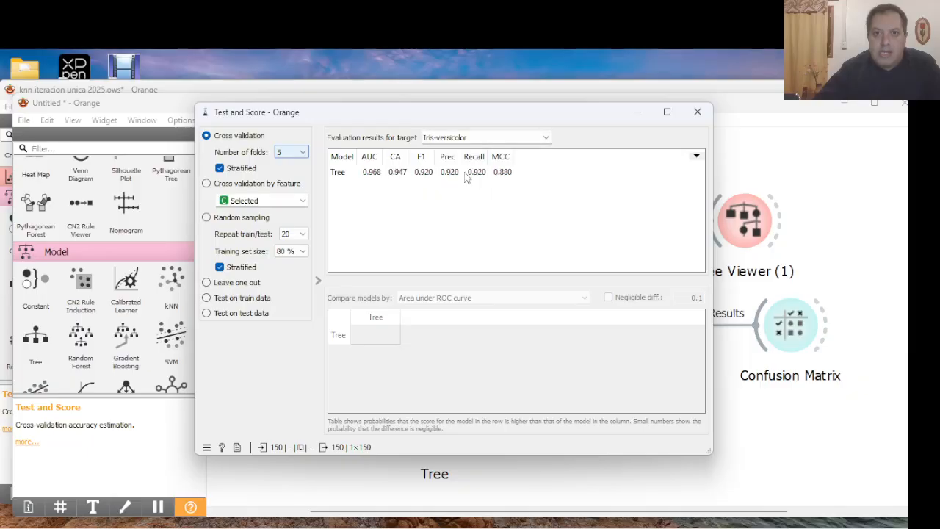
pyautogui.click(481, 140)
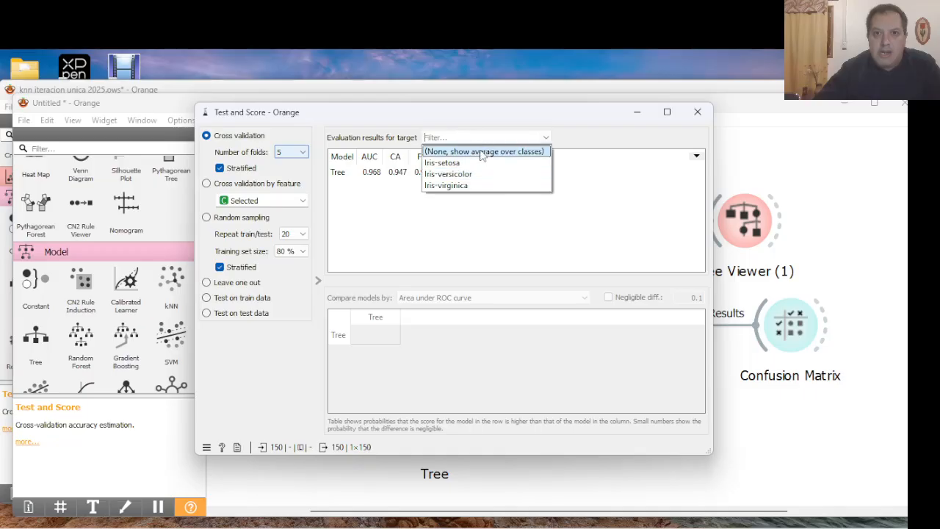
pyautogui.click(464, 189)
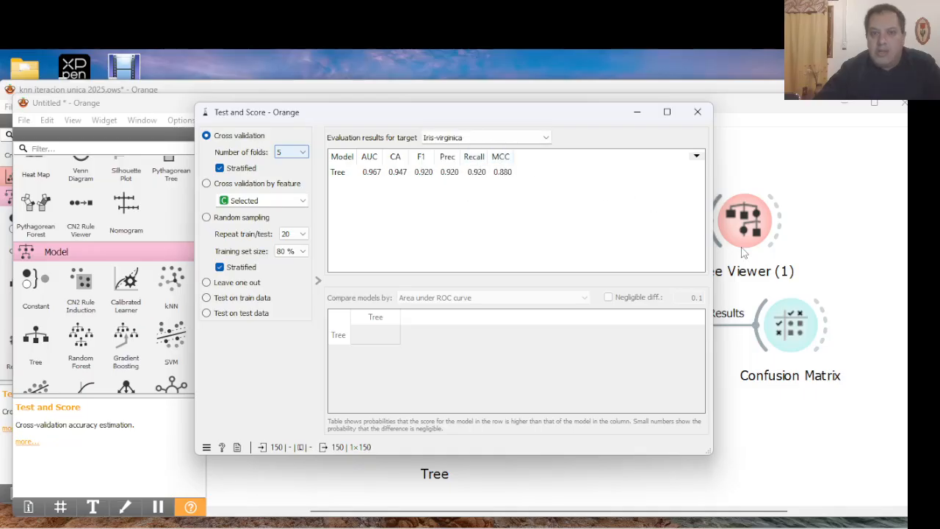
pyautogui.click(698, 113)
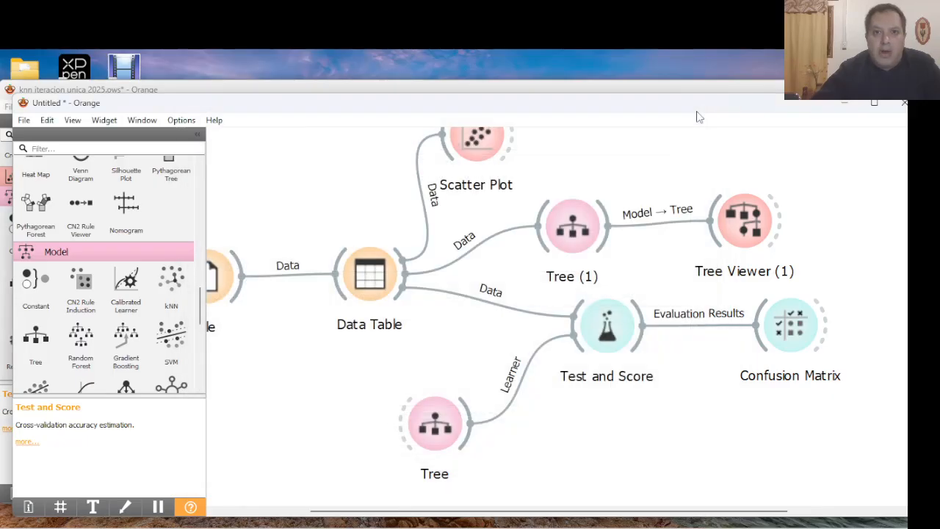
# Add a kNN learner to the workflow, connect it to Test and Score, and check its neighbor settings
pyautogui.moveTo(493, 526)
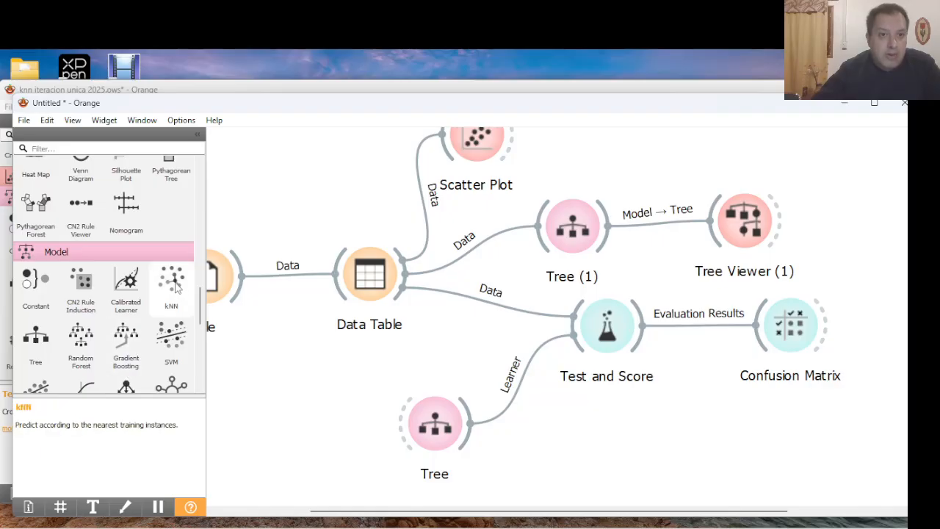
pyautogui.moveTo(175, 283); pyautogui.dragTo(567, 332)
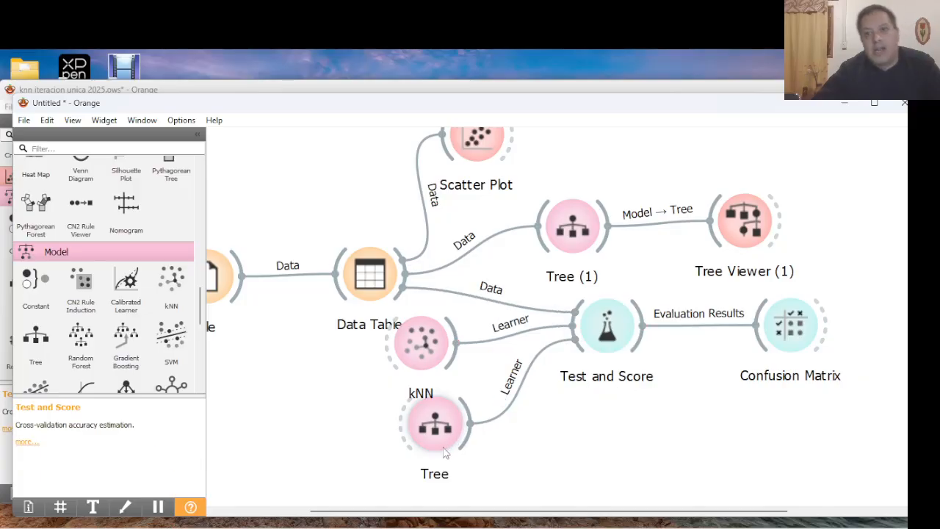
pyautogui.doubleClick(428, 357)
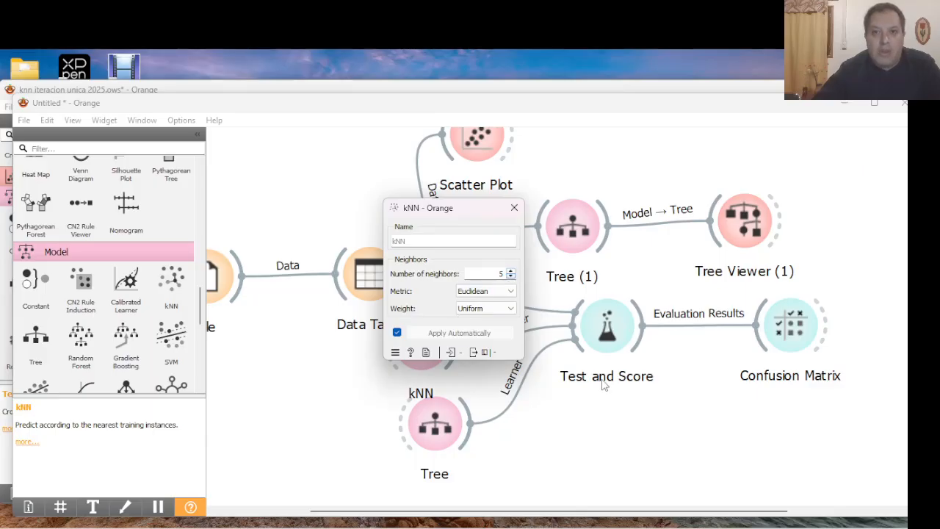
pyautogui.click(742, 426)
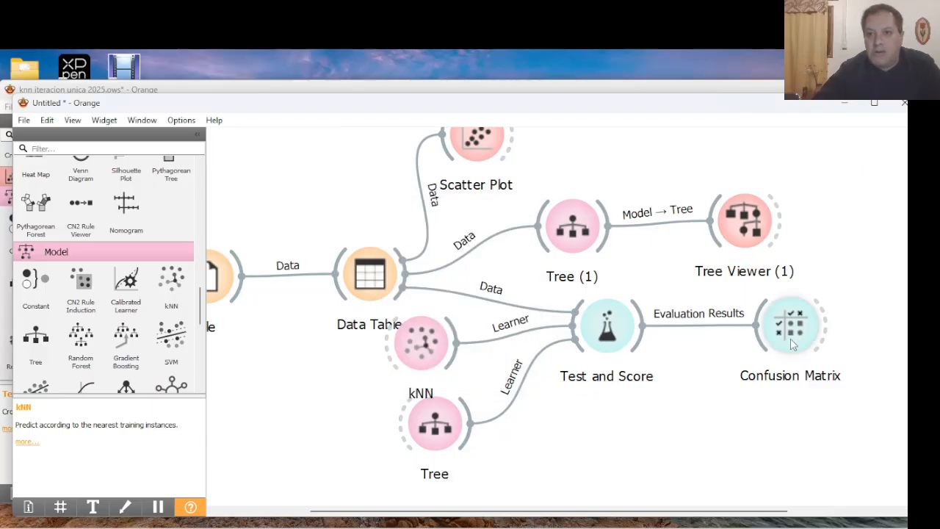
# Compare the Tree and kNN scores in Test and Score for Iris-virginica, Iris-versicolor and Iris-setosa, and close the results window
pyautogui.doubleClick(609, 327)
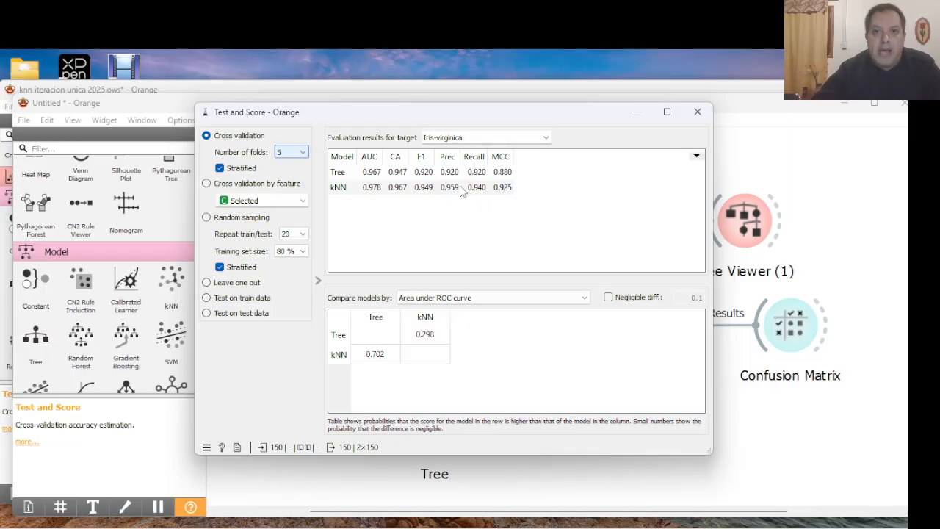
pyautogui.click(485, 139)
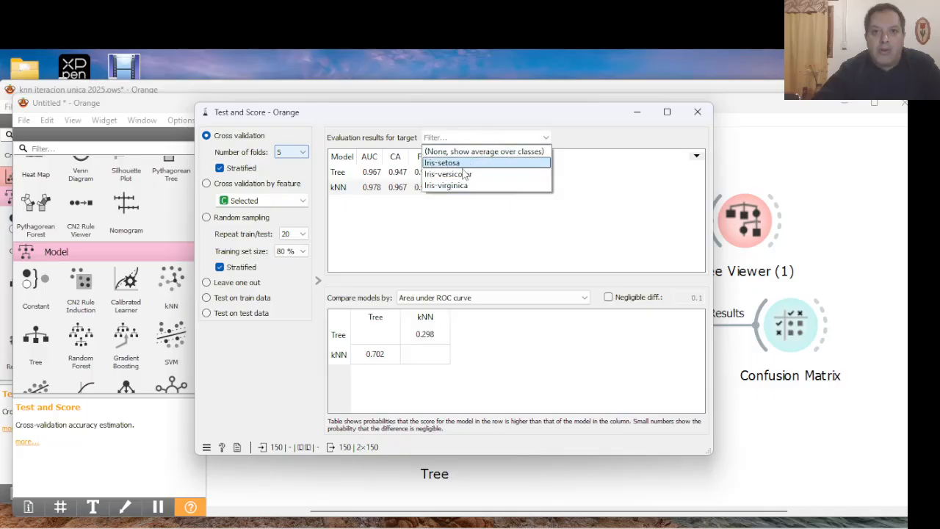
pyautogui.click(470, 174)
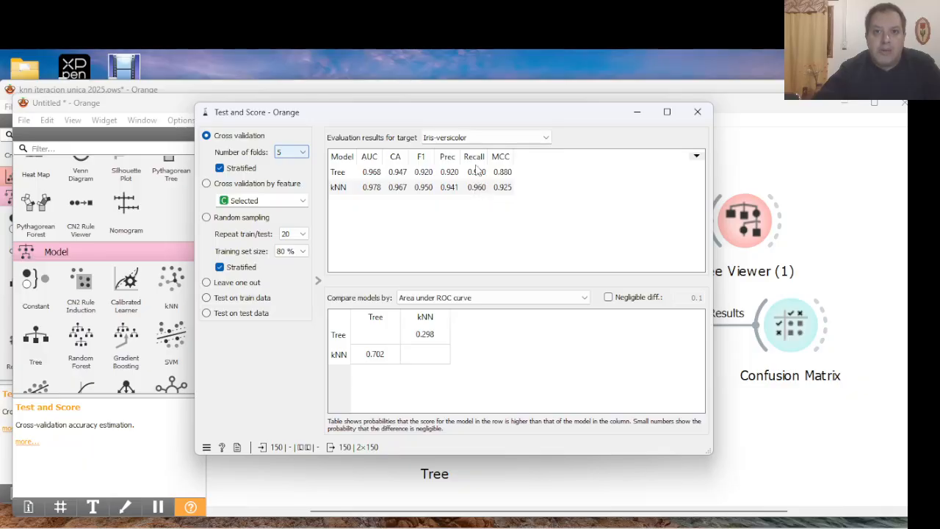
pyautogui.click(465, 139)
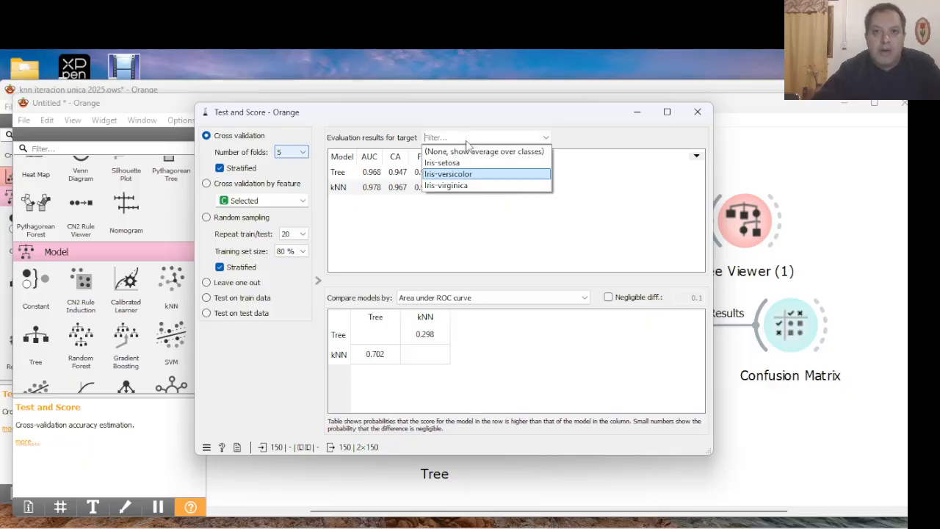
pyautogui.click(456, 163)
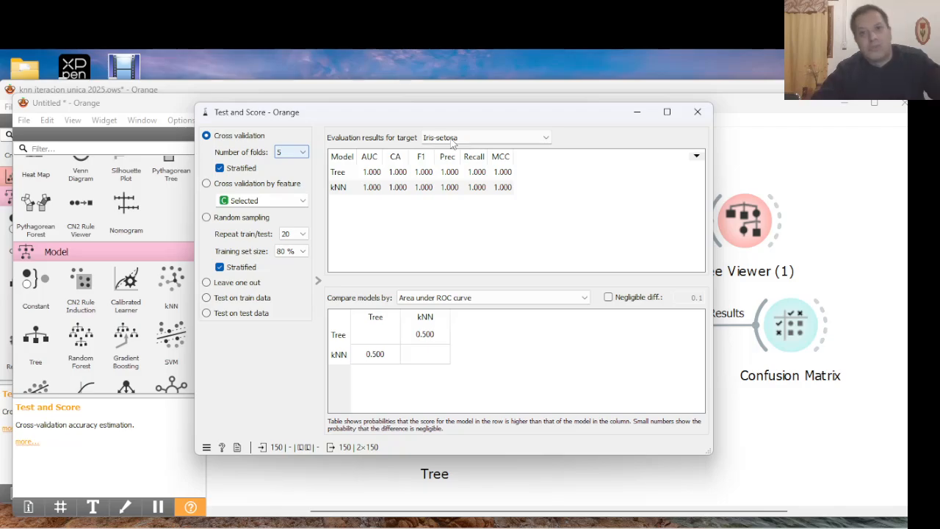
pyautogui.click(452, 140)
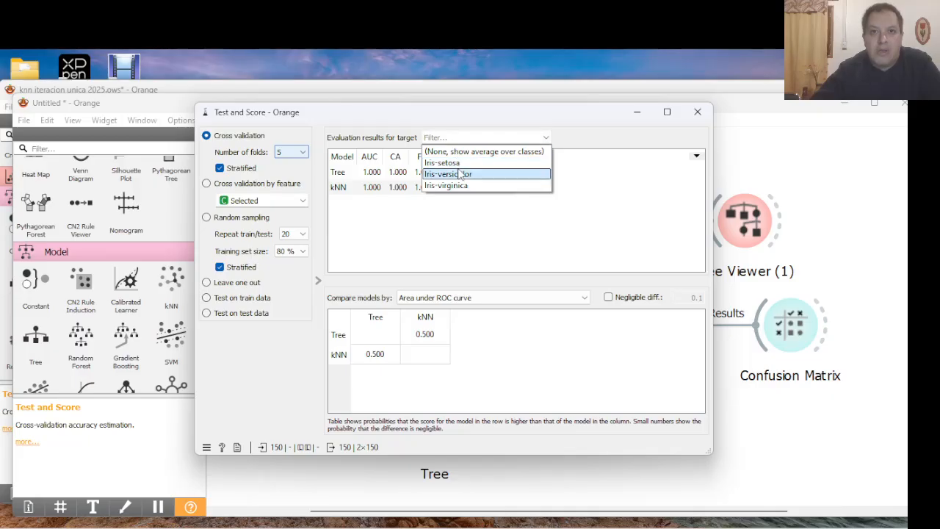
pyautogui.click(400, 218)
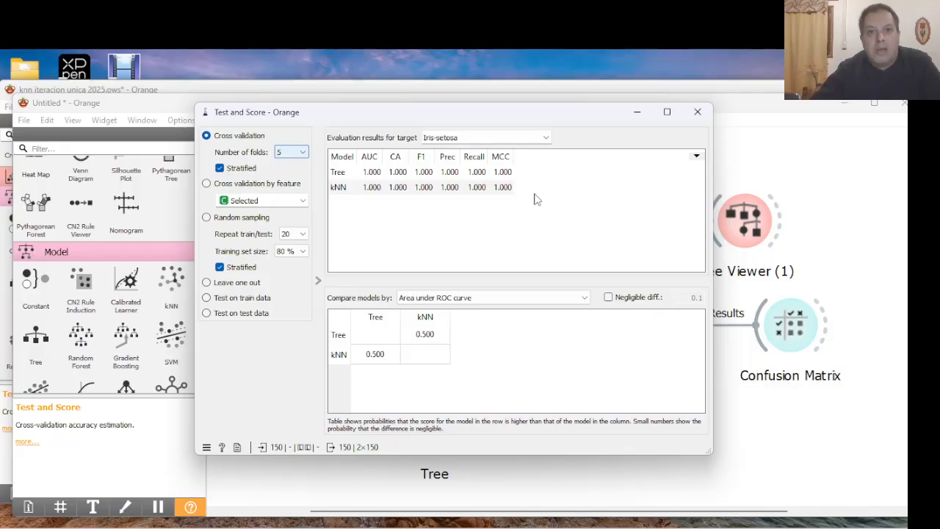
pyautogui.click(467, 138)
pyautogui.click(466, 174)
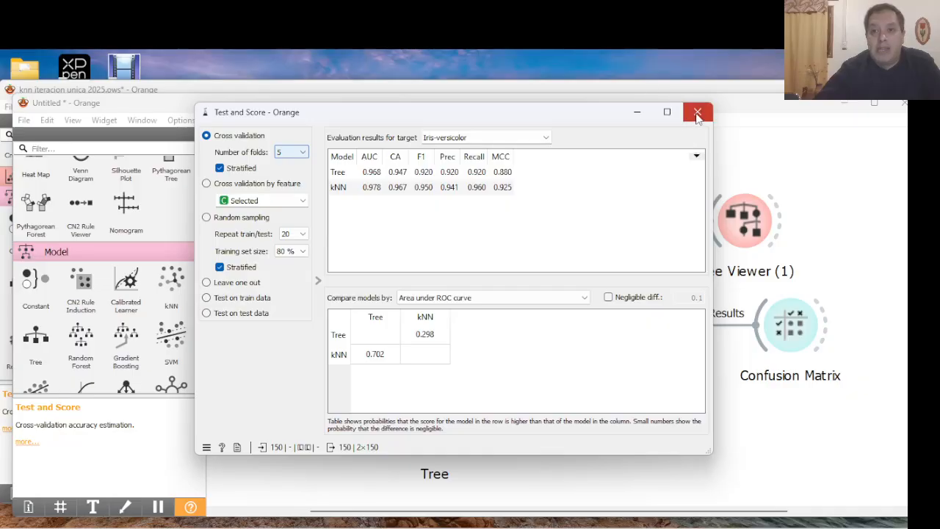
pyautogui.click(697, 112)
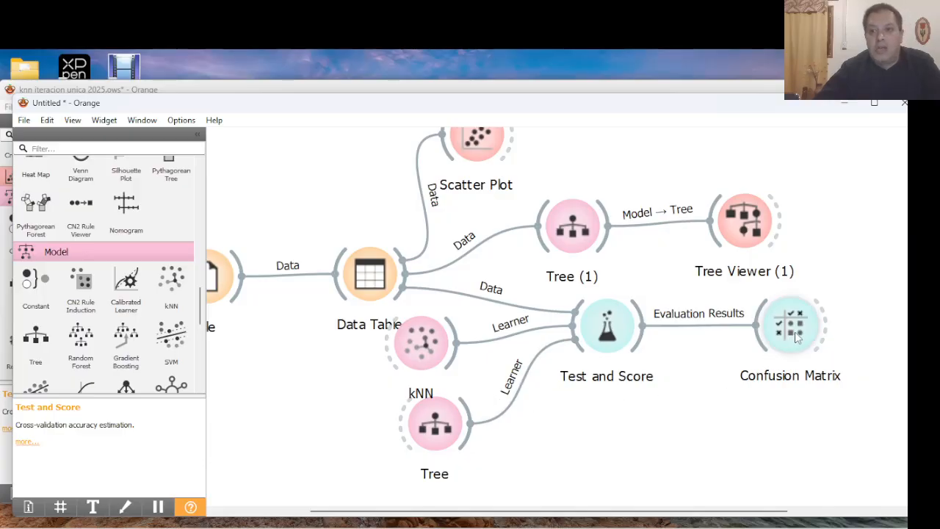
pyautogui.moveTo(798, 336)
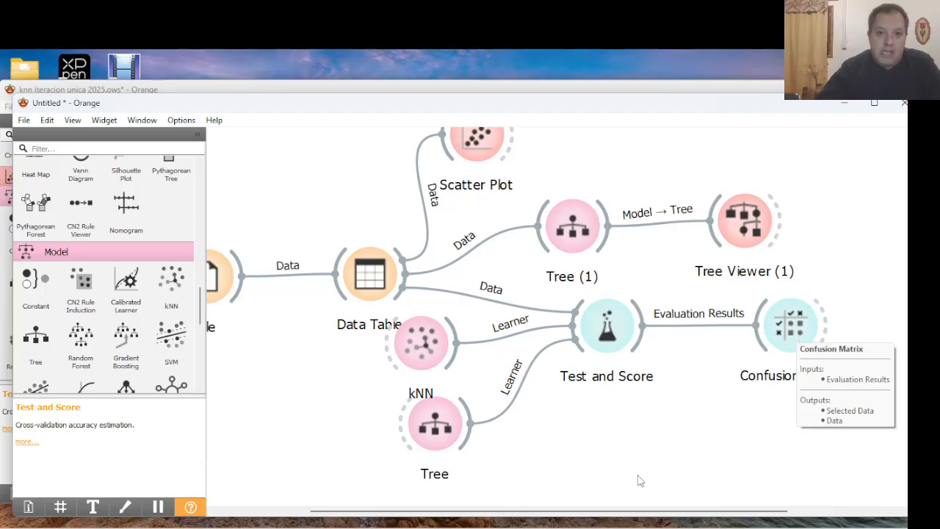
pyautogui.moveTo(610, 512); pyautogui.dragTo(554, 520)
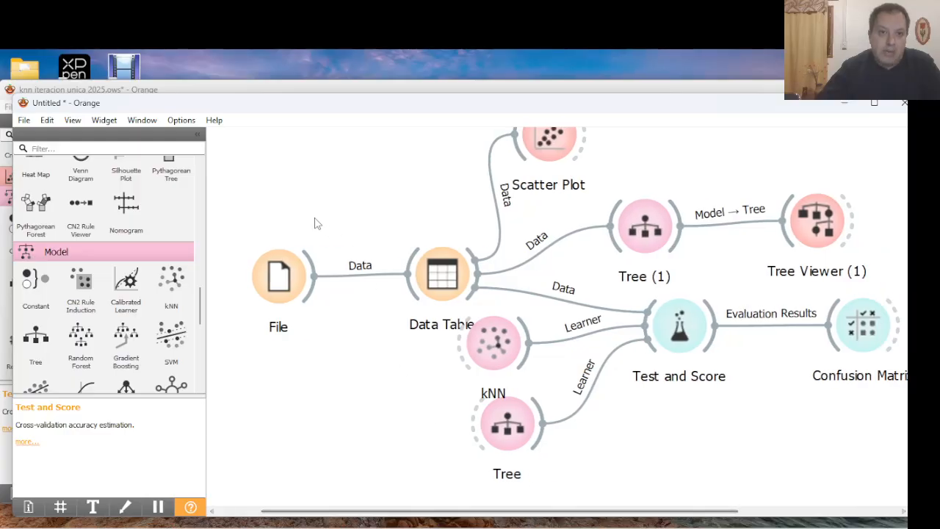